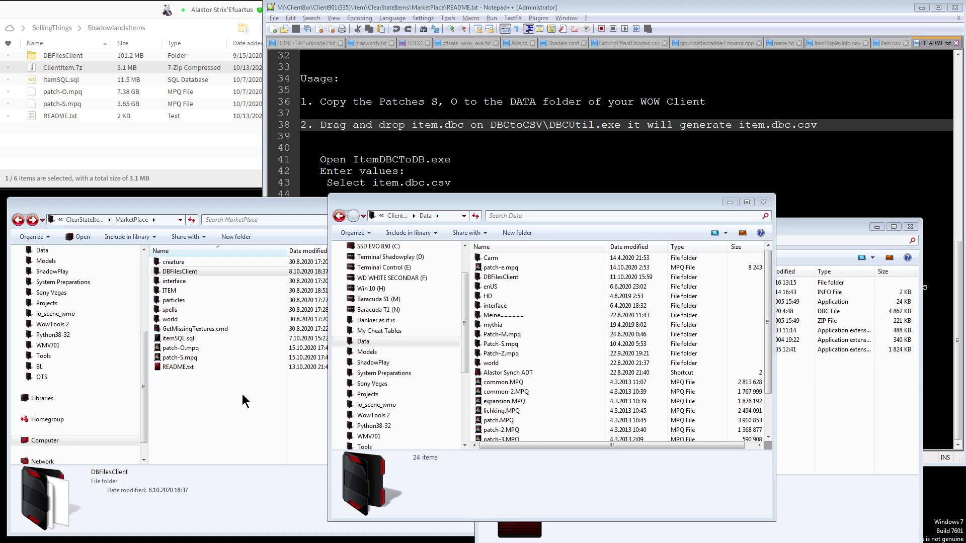
Review the README's Contains section, highlighting the listed package items and the ItemSQL.SQL entry.
left_click(456, 185)
scroll(456, 186, "up", 10)
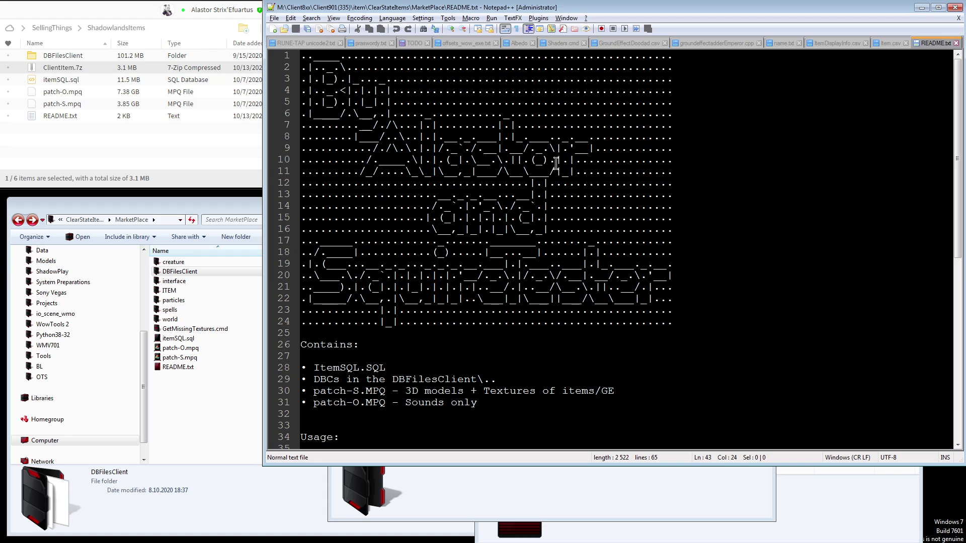
scroll(556, 165, "down", 8)
scroll(532, 158, "up", 3)
left_click_drag(496, 229, 281, 183)
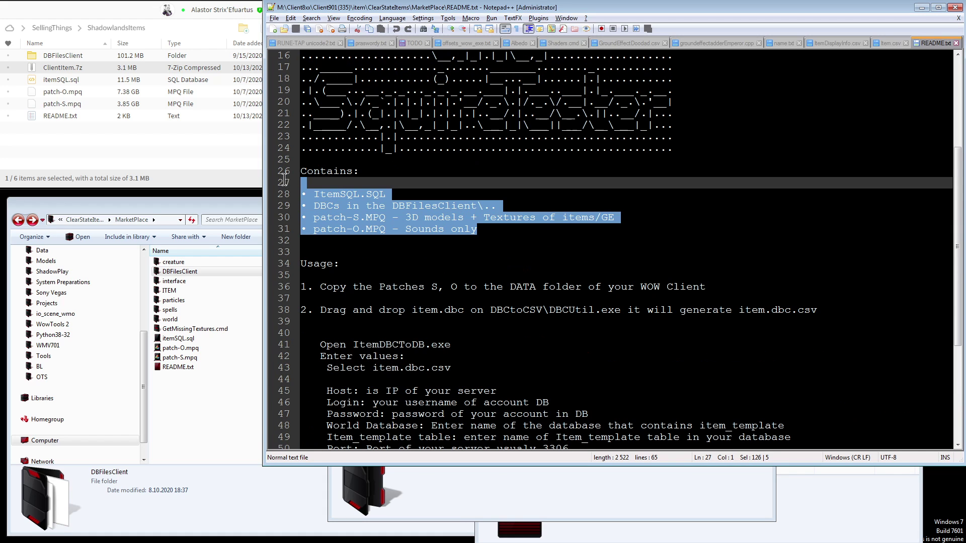
left_click(481, 233)
left_click_drag(313, 194, 417, 196)
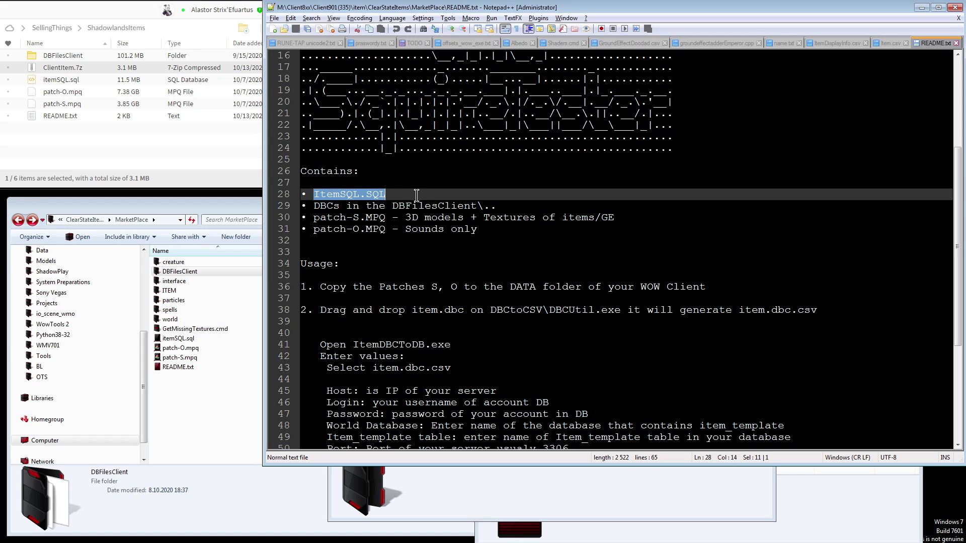
left_click_drag(534, 239, 274, 183)
left_click(537, 242)
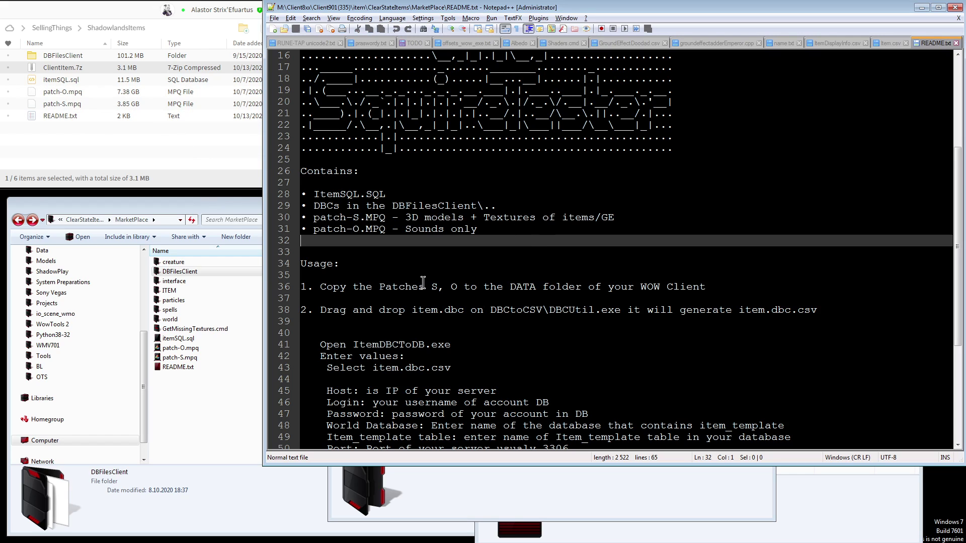
Add a bullet for ClientItem.7z at the end of the README's Contains list and save the file.
type("◄")
key("Up")
key("shift+Right")
key("ctrl+c")
key("Down")
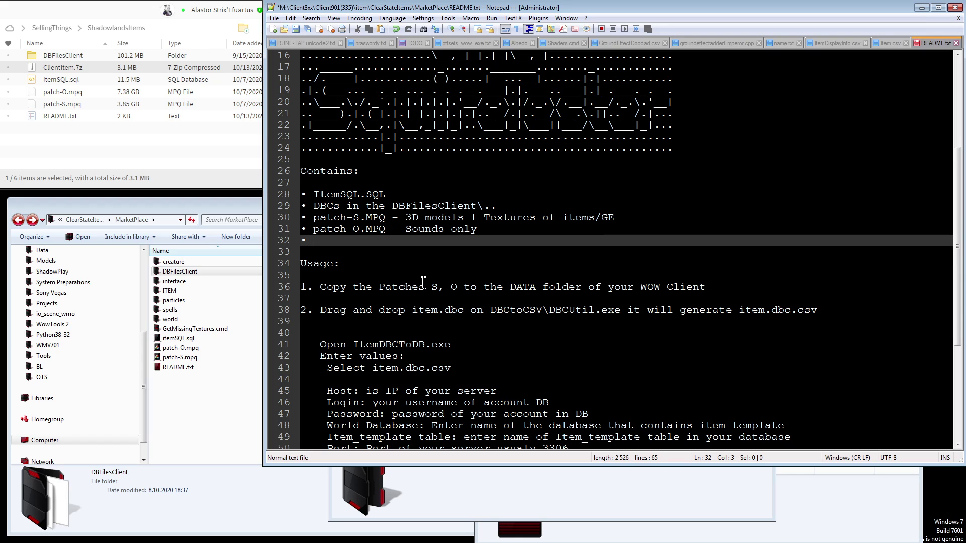
type("ClientItem.7z")
key("ctrl+s")
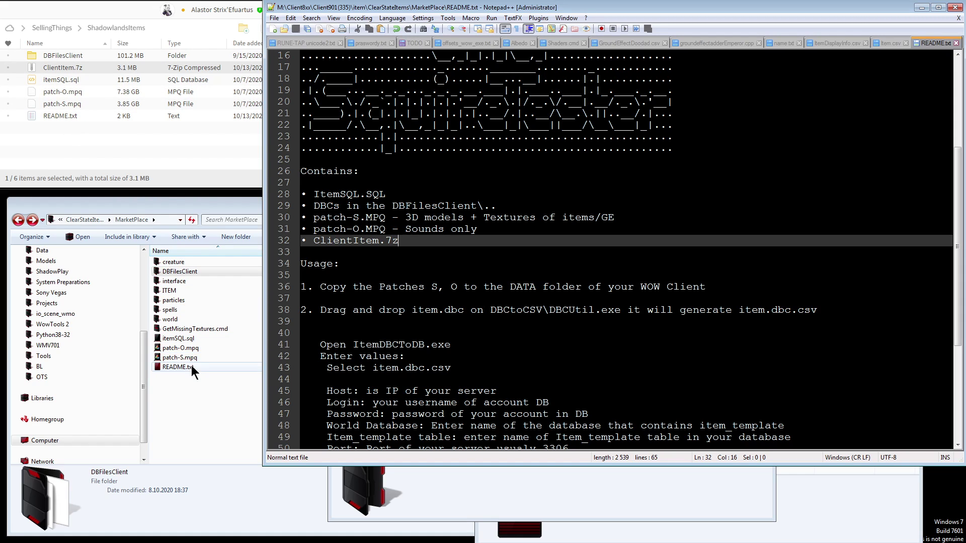
Highlight usage instruction 1 in the README and select patch-S.mpq and patch-O.mpq in the MarketPlace folder.
left_click_drag(308, 286, 736, 285)
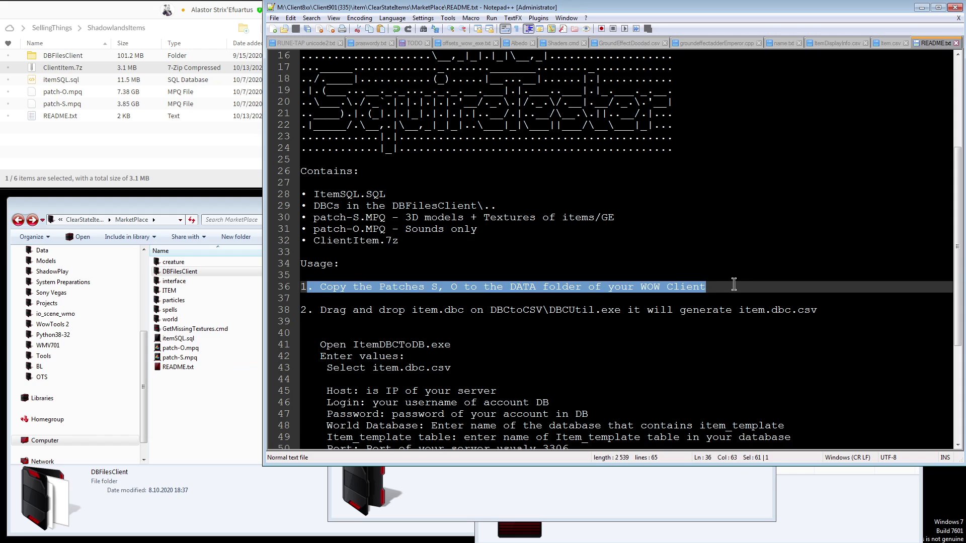
scroll(736, 285, "down", 2)
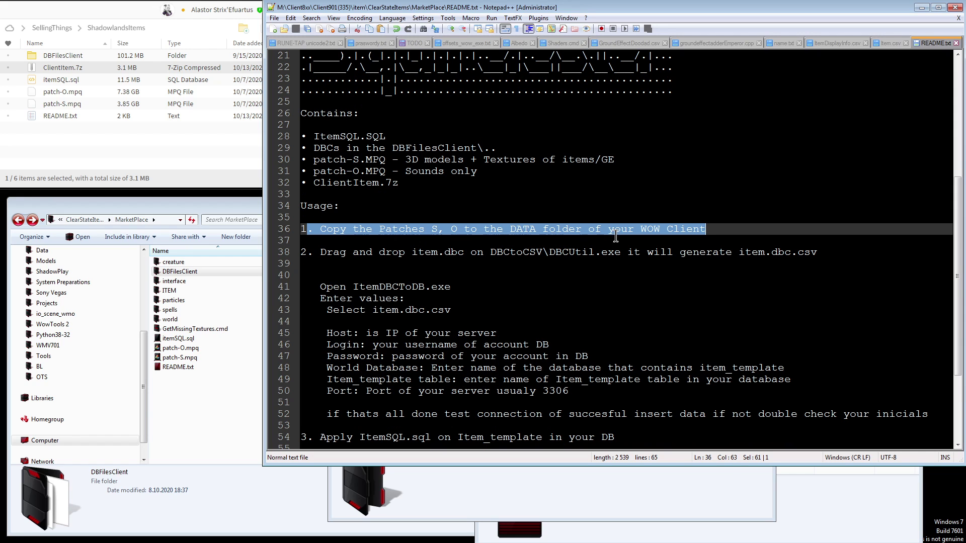
left_click(199, 360)
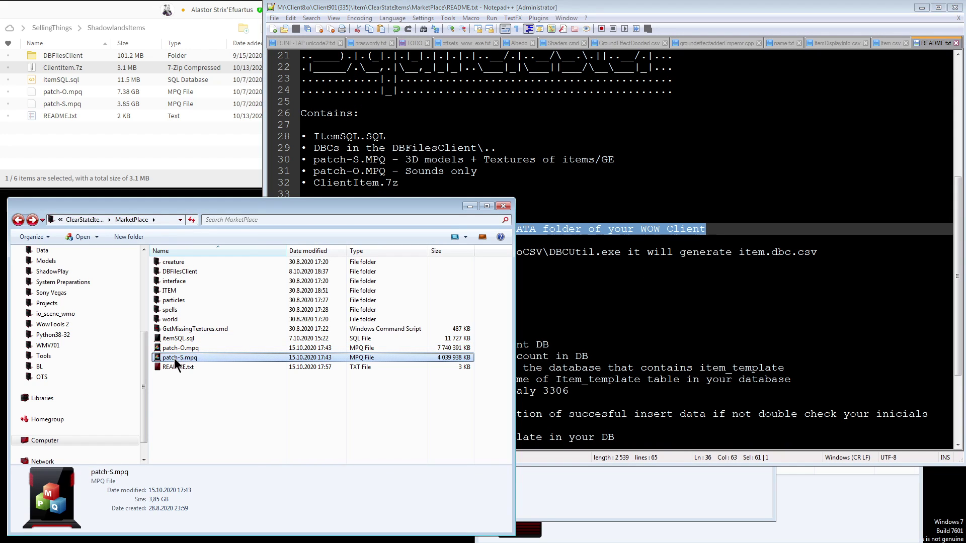
left_click(184, 350, "ctrl")
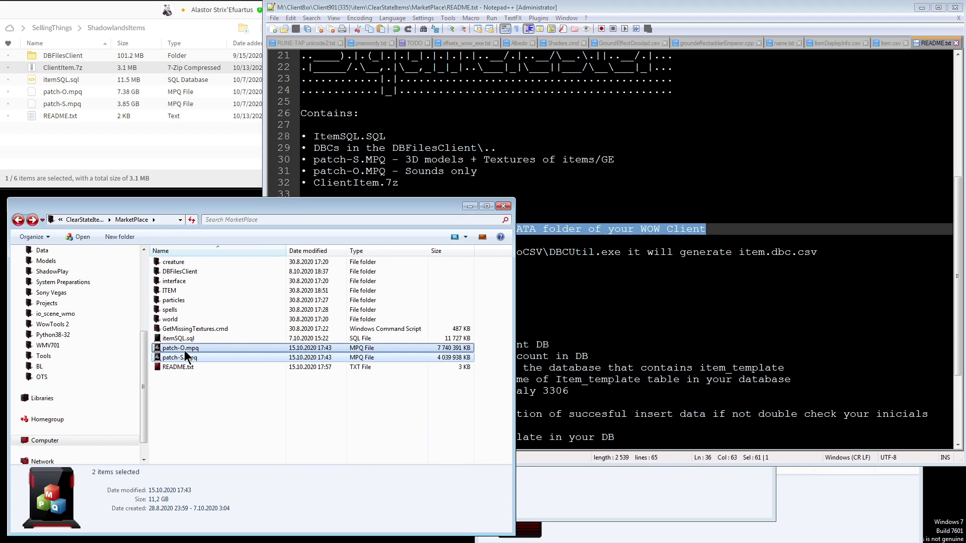
Locate WoW.exe in the Client335 folder, view its Data folder as the patch destination, and close that window.
left_click(749, 500)
scroll(551, 352, "down", 2)
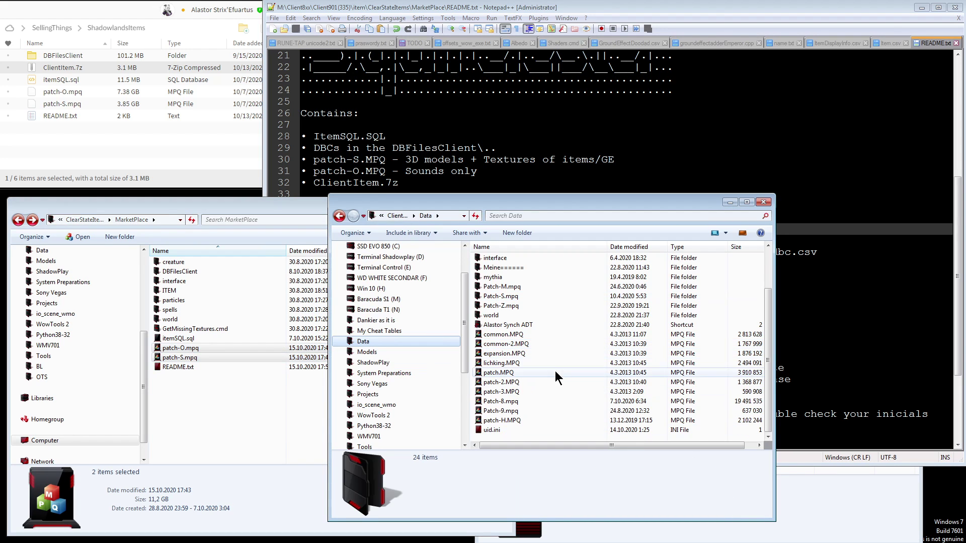
left_click_drag(341, 198, 255, 98)
scroll(529, 285, "up", 2)
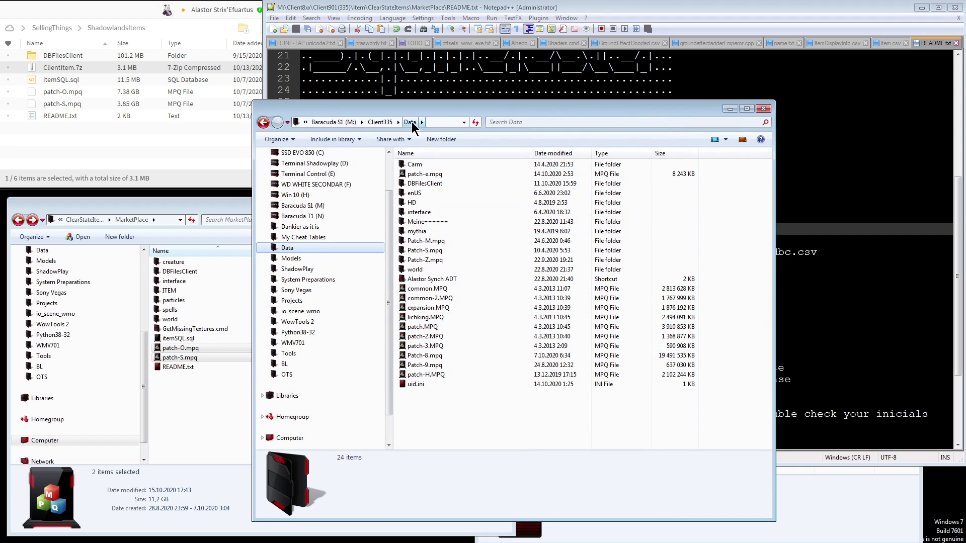
left_click(382, 123)
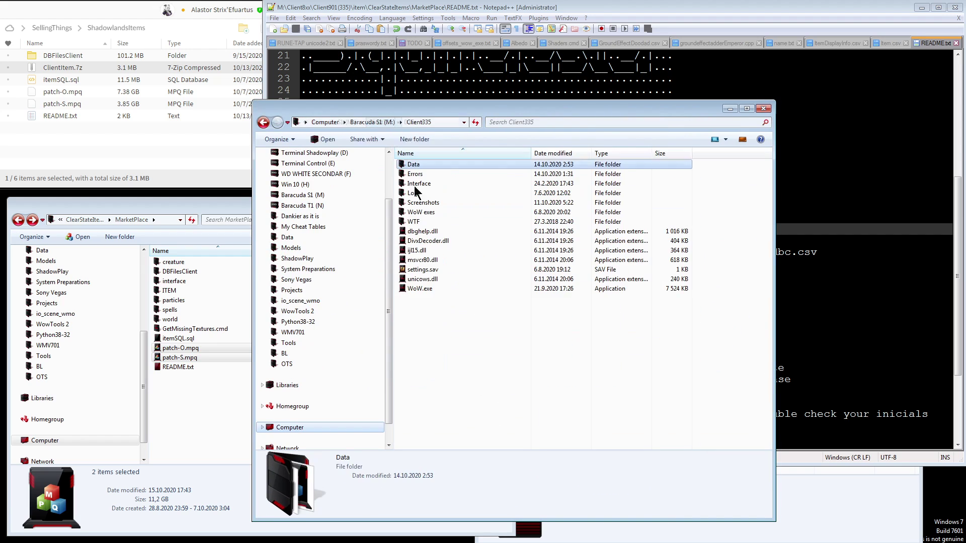
left_click(414, 289)
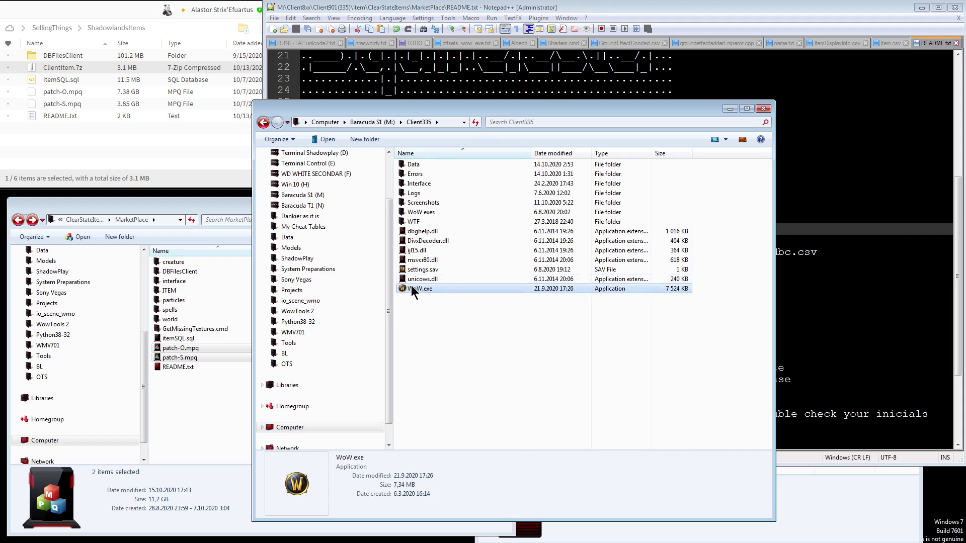
double_click(423, 166)
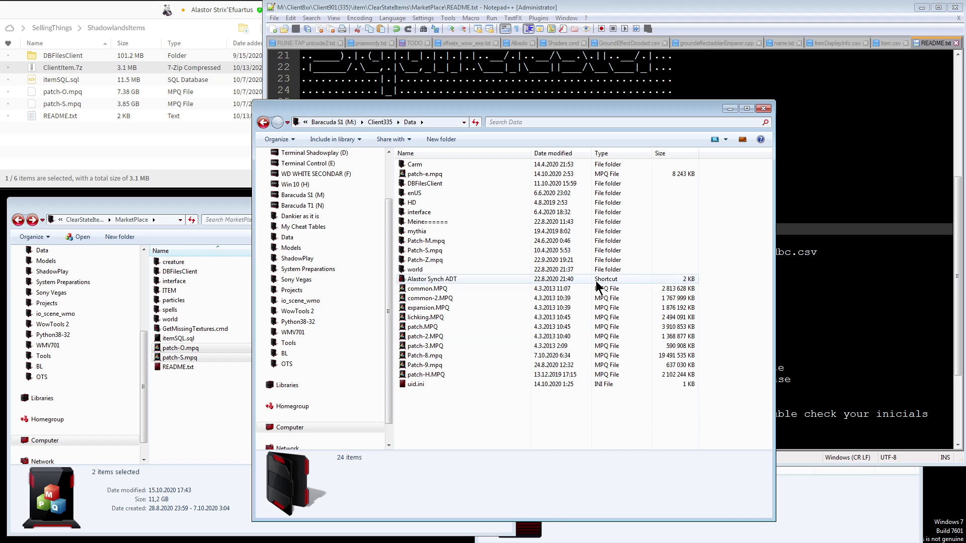
key("alt+F4")
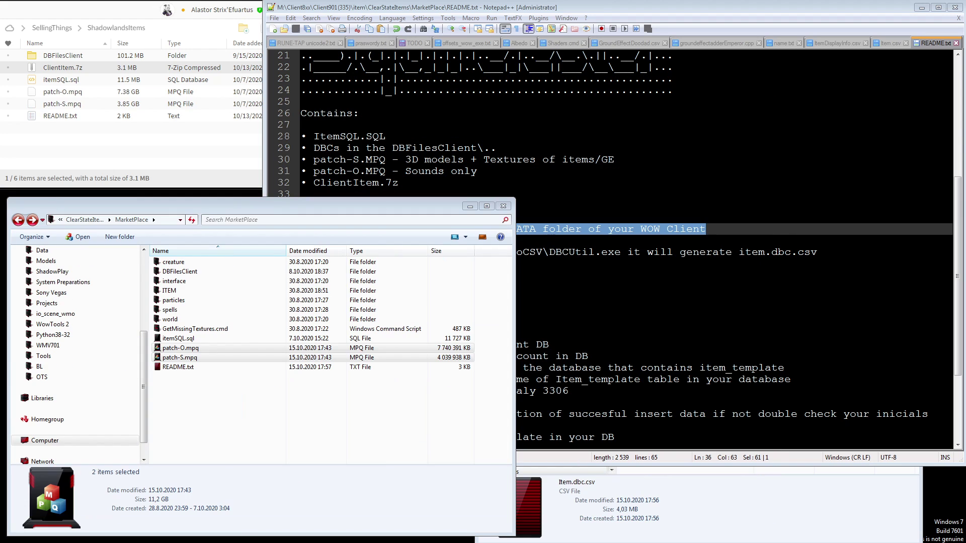
Go from README instruction 2 to the ClientItem folder and examine the tool files it contains.
left_click(826, 253)
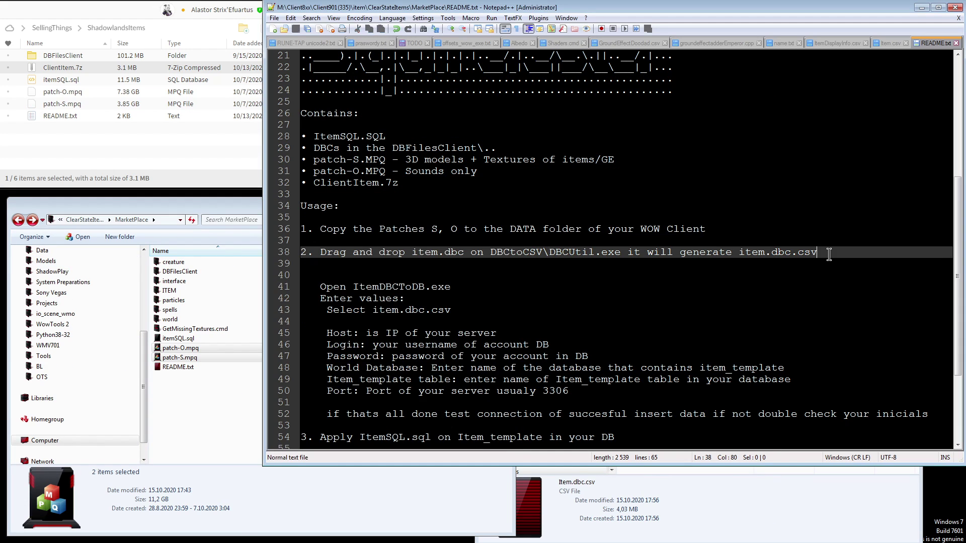
left_click(742, 503)
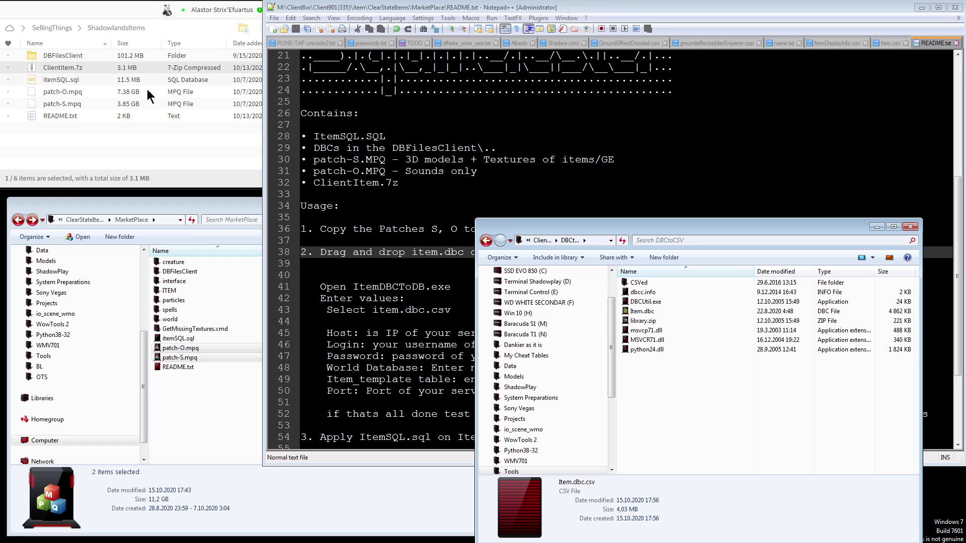
left_click(543, 240)
left_click_drag(673, 383, 664, 301)
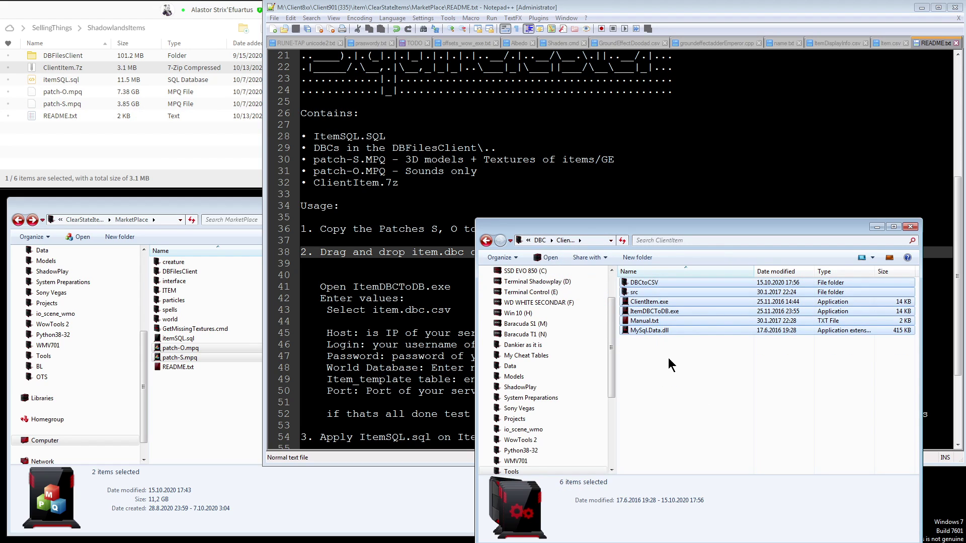
left_click(730, 402)
left_click_drag(477, 219, 443, 186)
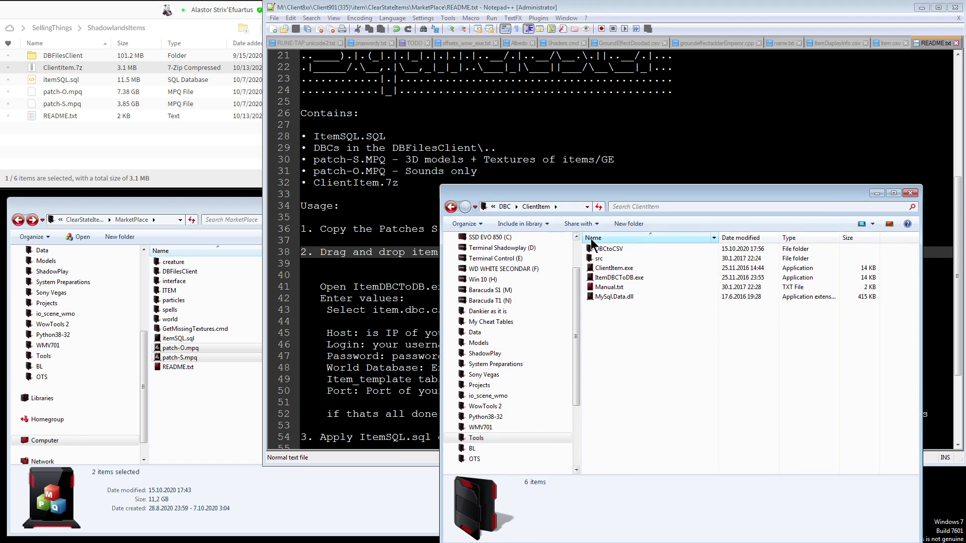
Reposition the ClientItem window below README instruction 2 and open its DBCtoCSV subfolder.
left_click(616, 249)
left_click_drag(550, 190, 541, 274)
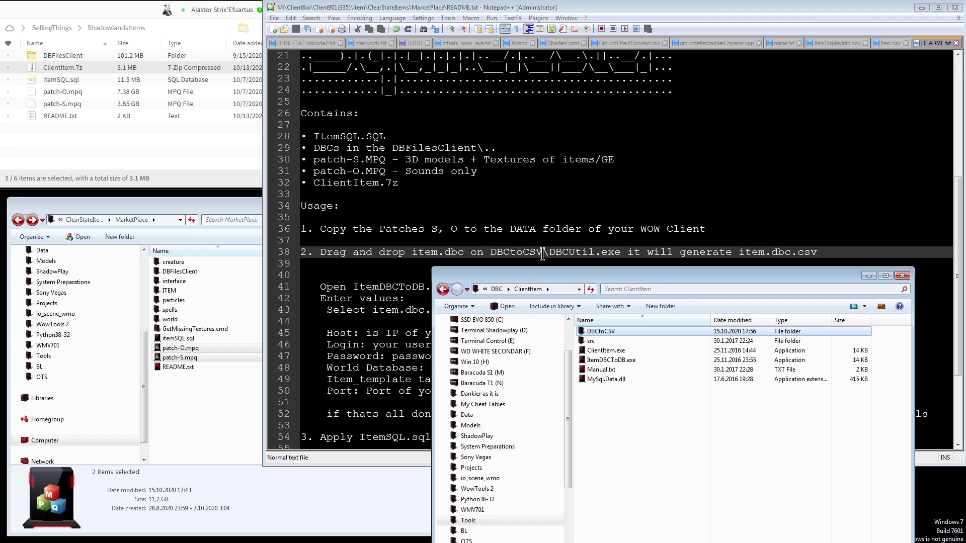
double_click(603, 341)
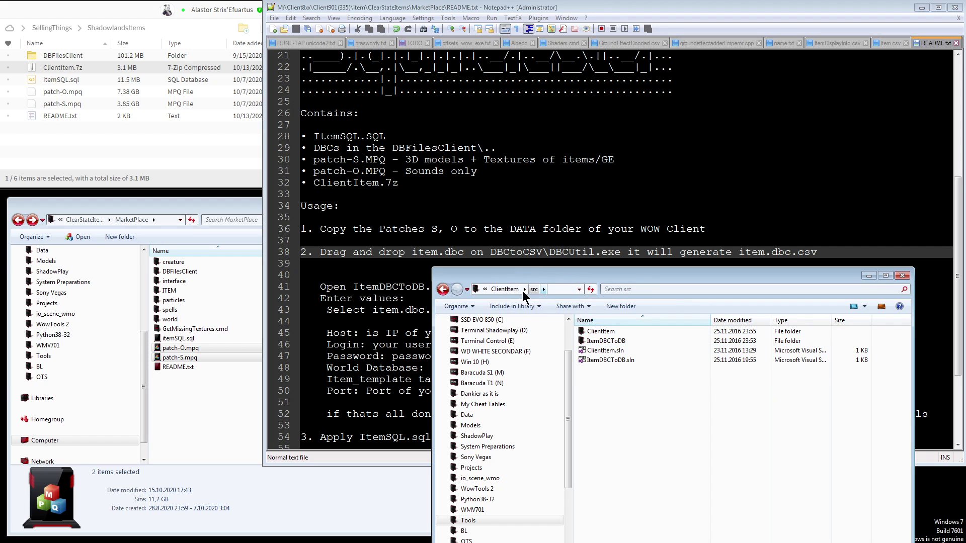
left_click(518, 289)
double_click(614, 332)
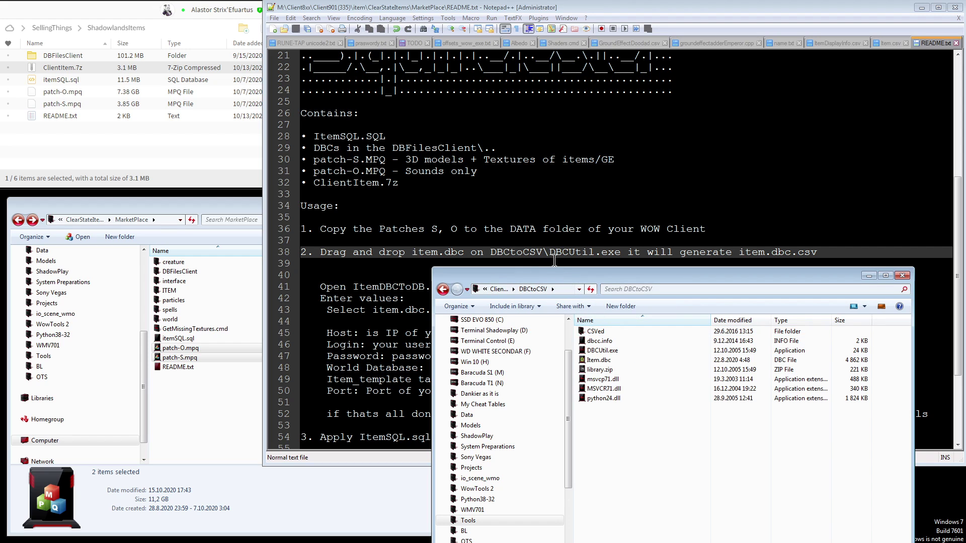
Replace Item.dbc in the DBCtoCSV folder with the copy from MarketPlace's DBFilesClient folder.
left_click(604, 351)
left_click_drag(607, 358, 611, 352)
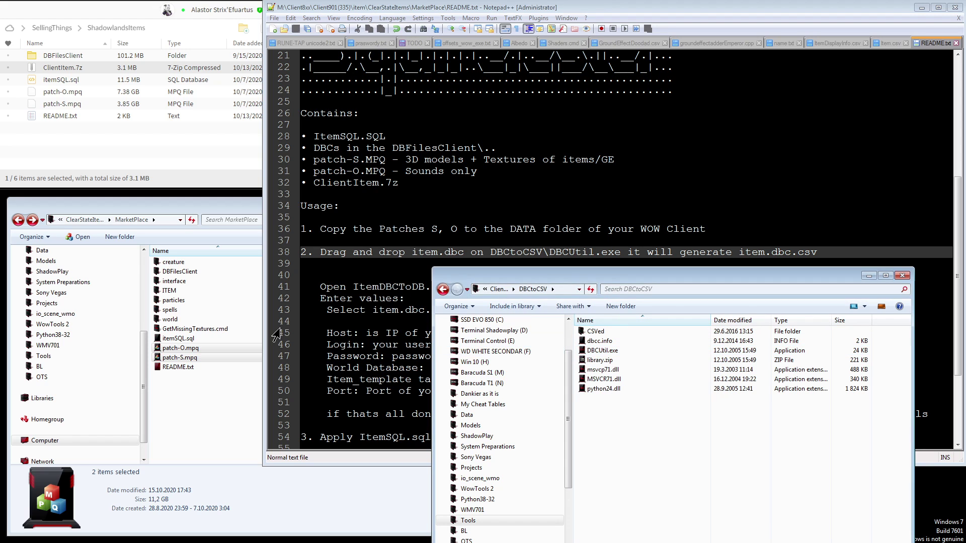
left_click(231, 361)
double_click(179, 271)
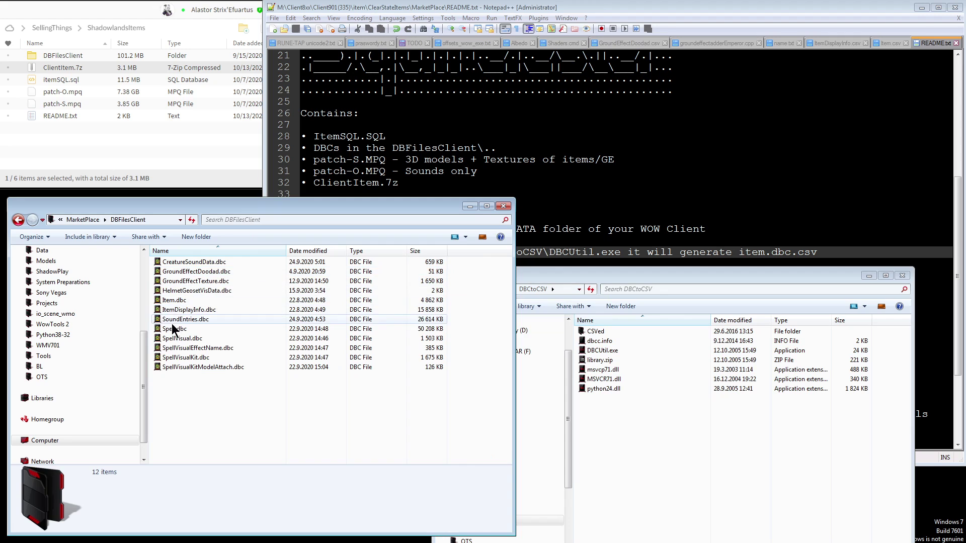
left_click(169, 301)
left_click(664, 418)
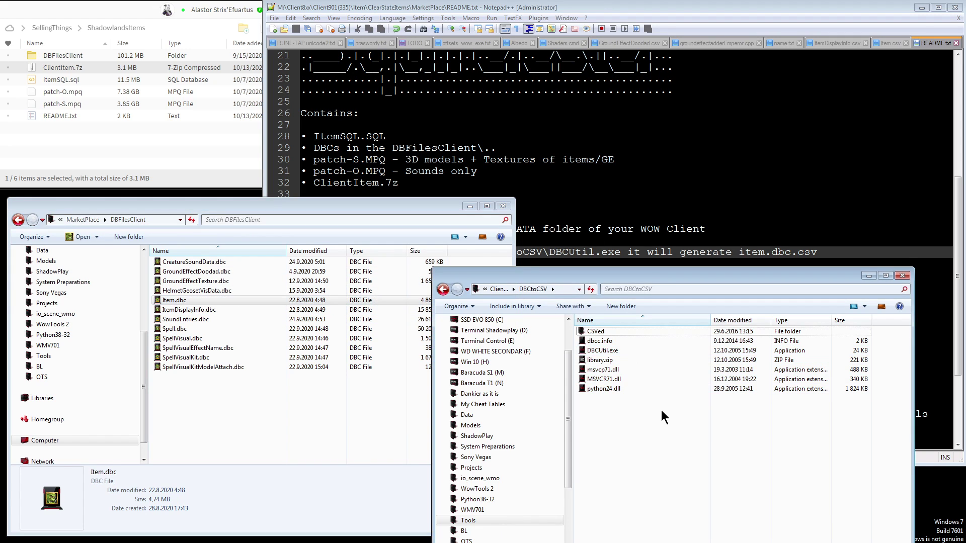
key("ctrl+v")
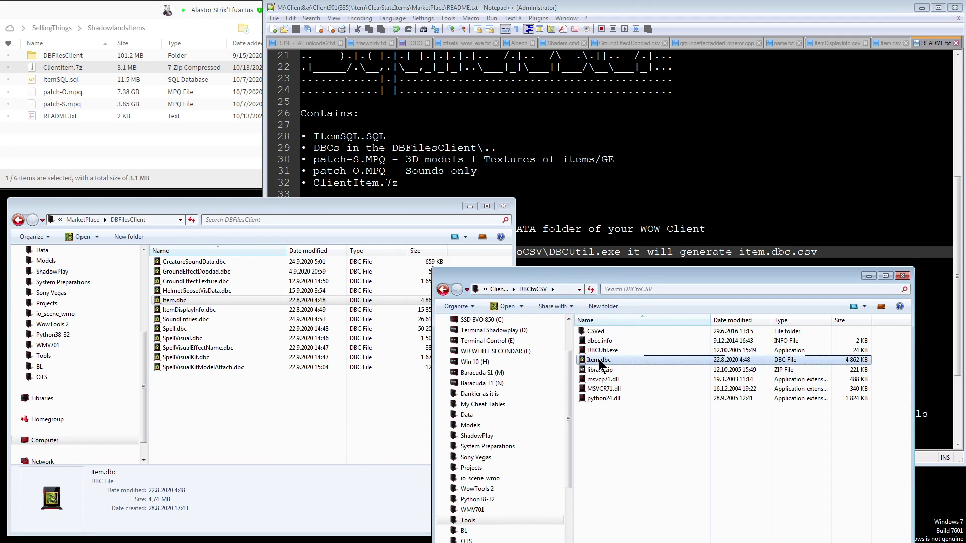
Run Item.dbc through DBCUtil.exe to generate the CSV file and select Item.dbc.csv.
left_click(634, 352, "ctrl")
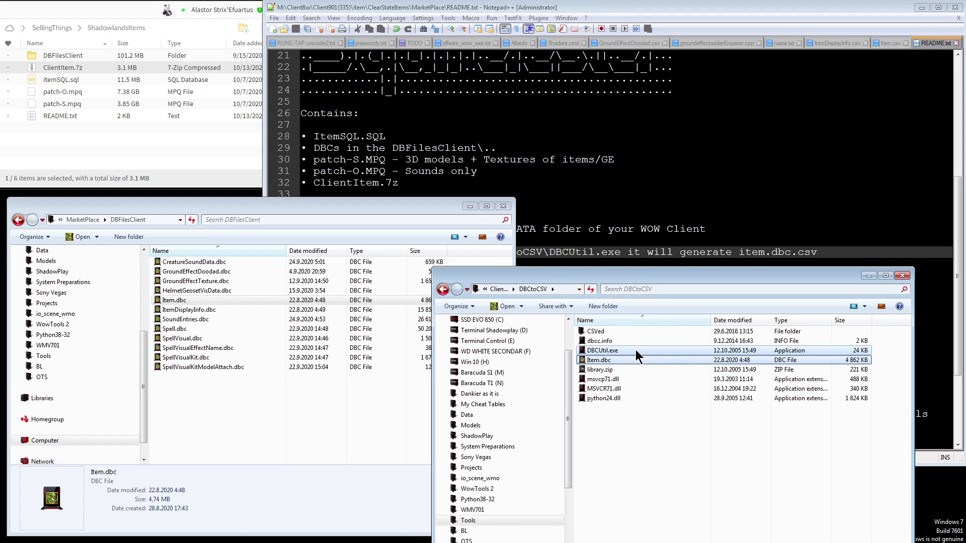
left_click_drag(598, 360, 589, 352)
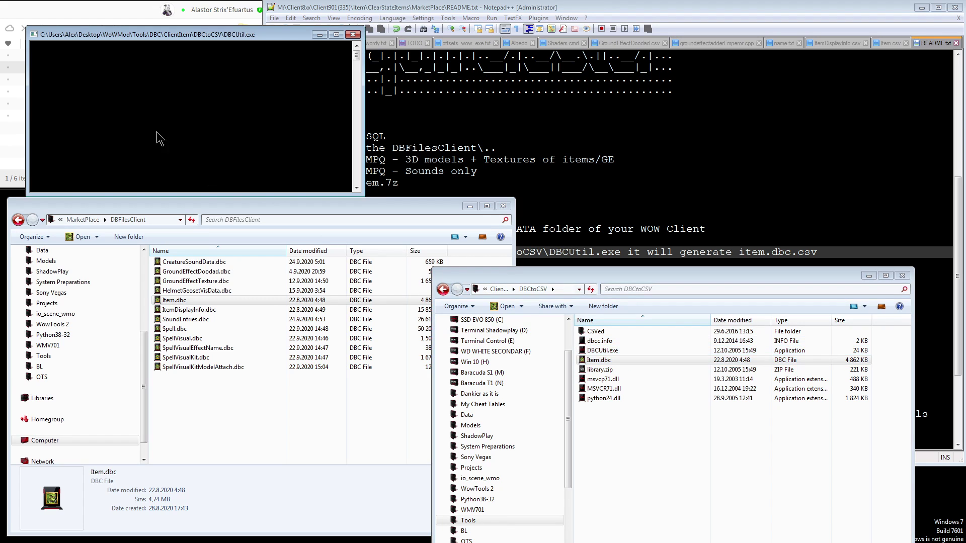
left_click_drag(175, 195, 184, 469)
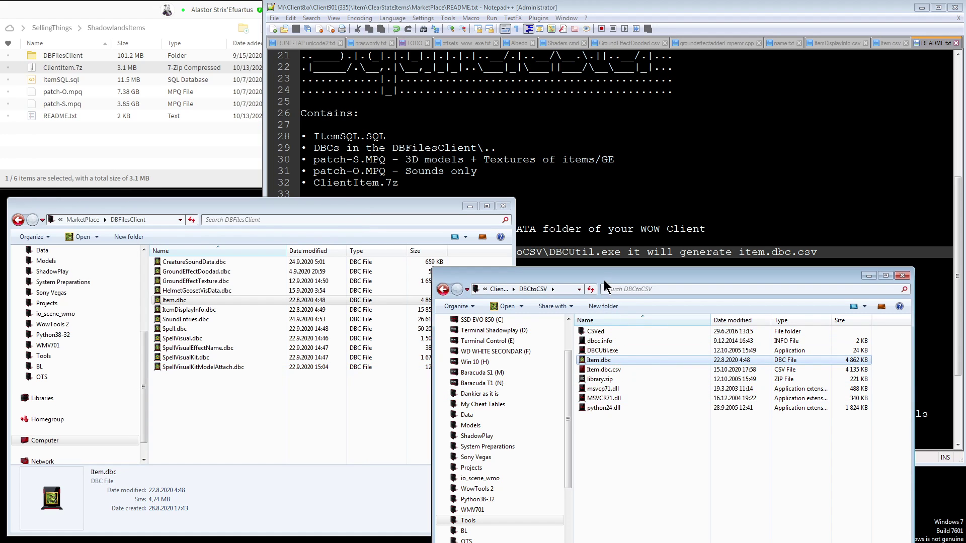
left_click(603, 370)
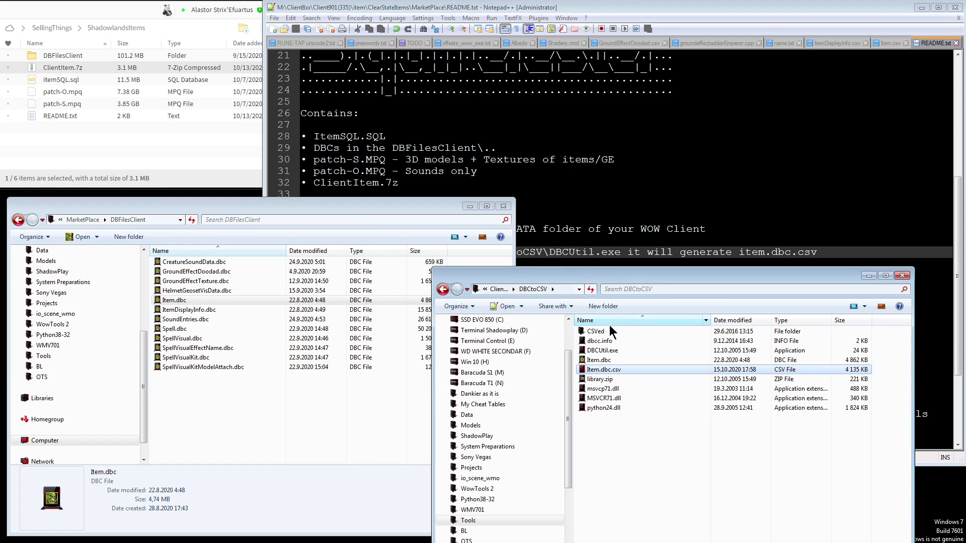
Highlight item.dbc.csv in README instruction 2 and view the remaining usage instructions.
left_click(639, 242)
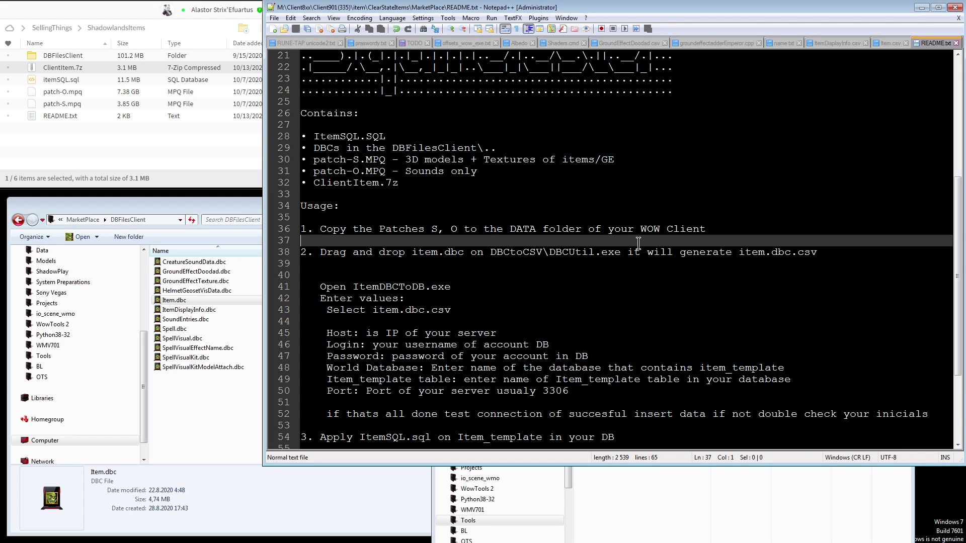
left_click(773, 252, "shift")
left_click_drag(818, 252, 739, 251)
scroll(750, 254, "down", 2)
scroll(747, 251, "down", 2)
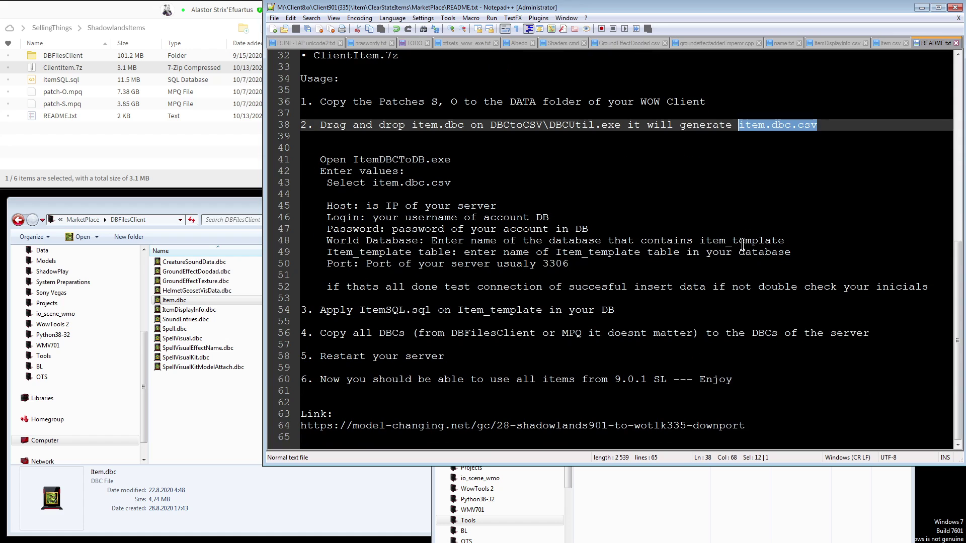
Remove the extra blank line above "Open ItemDBCToDB.exe" in the README.
left_click(402, 145)
key("BackSpace")
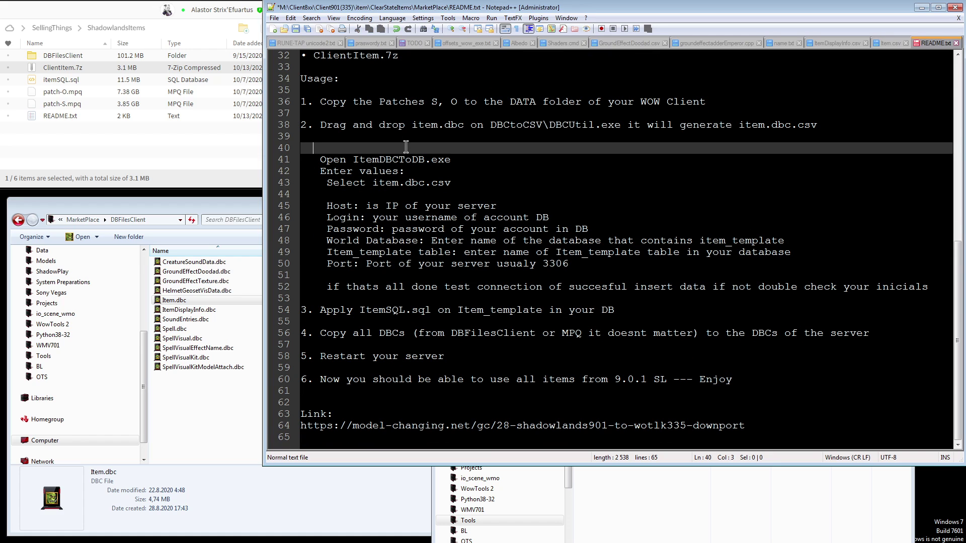
key("BackSpace")
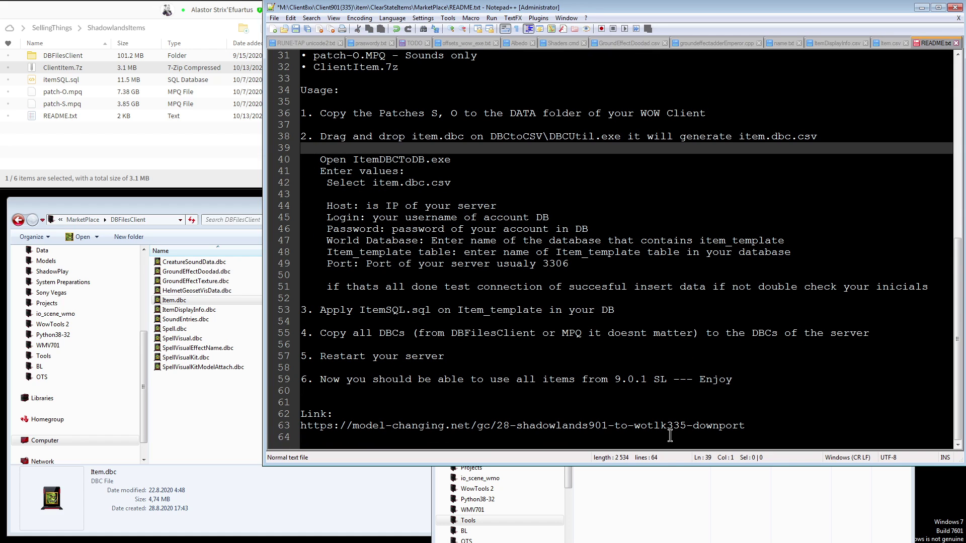
Launch ItemDBCToDB.exe from the ClientItem folder and move its window over the README's lower part.
left_click(677, 503)
left_click(499, 290)
key("Down")
key("Down")
key("Down")
key("Return")
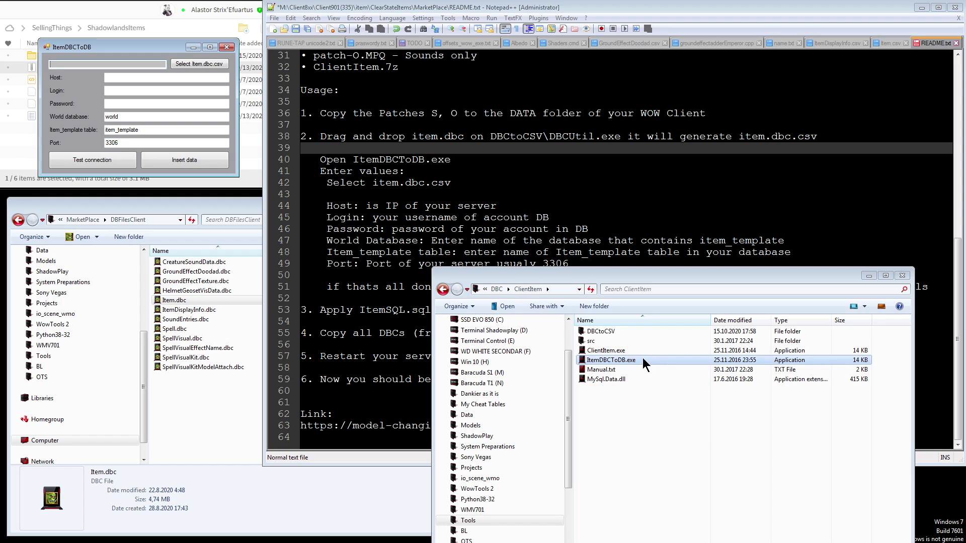
left_click_drag(172, 50, 416, 306)
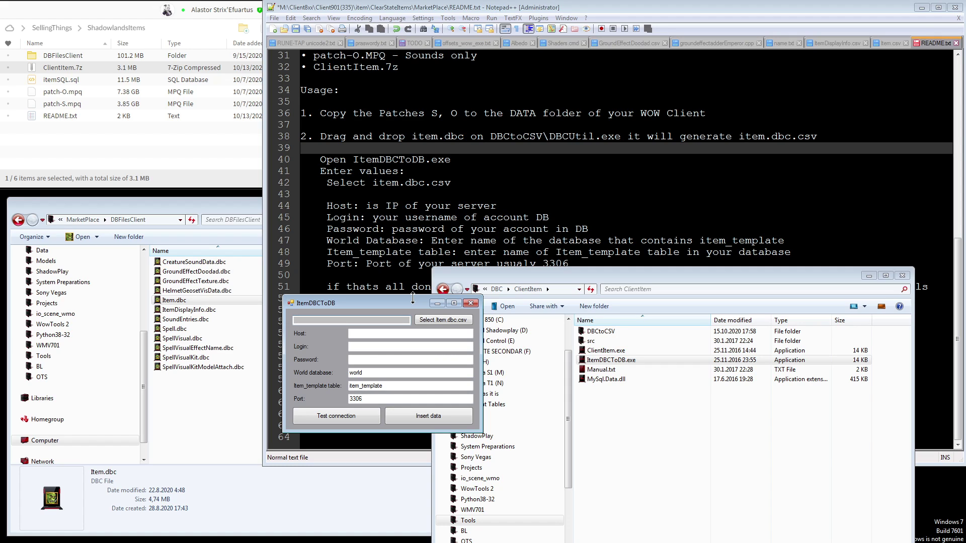
Fill in the database connection with host 127.0.0.1, login root and the account password.
left_click(378, 335)
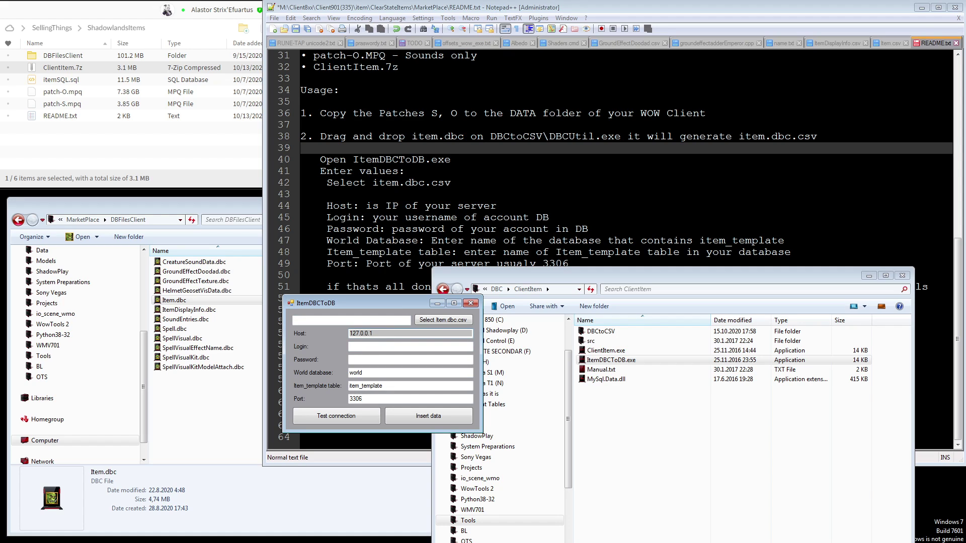
key("Tab")
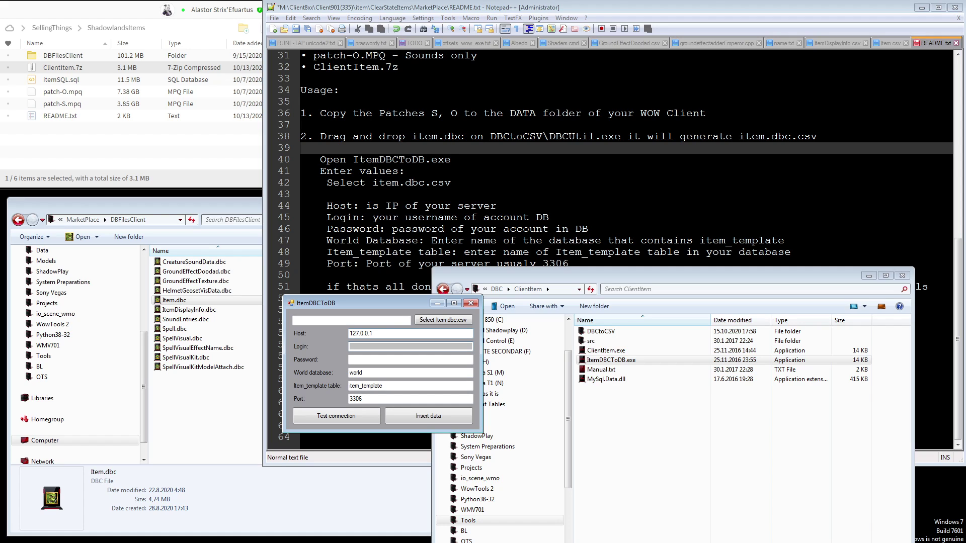
key("Tab")
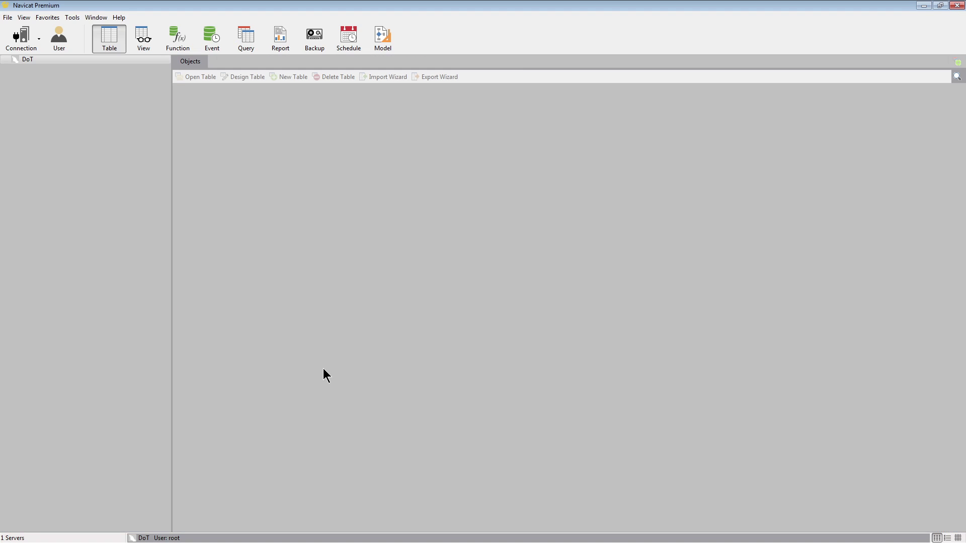
Open the trinity_world database in Navicat and set the world database in ItemDBCToDB to trinity_world.
double_click(67, 6)
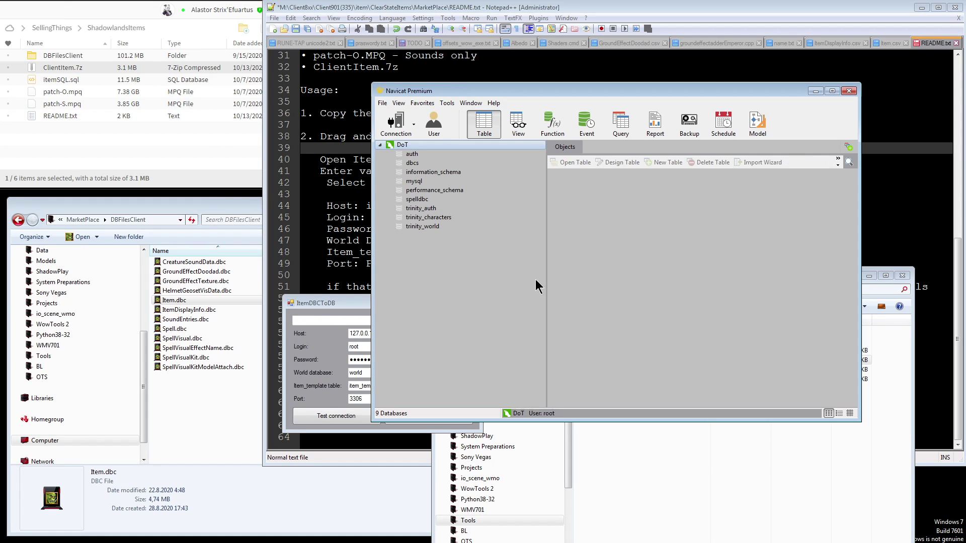
left_click(422, 226)
right_click(422, 227)
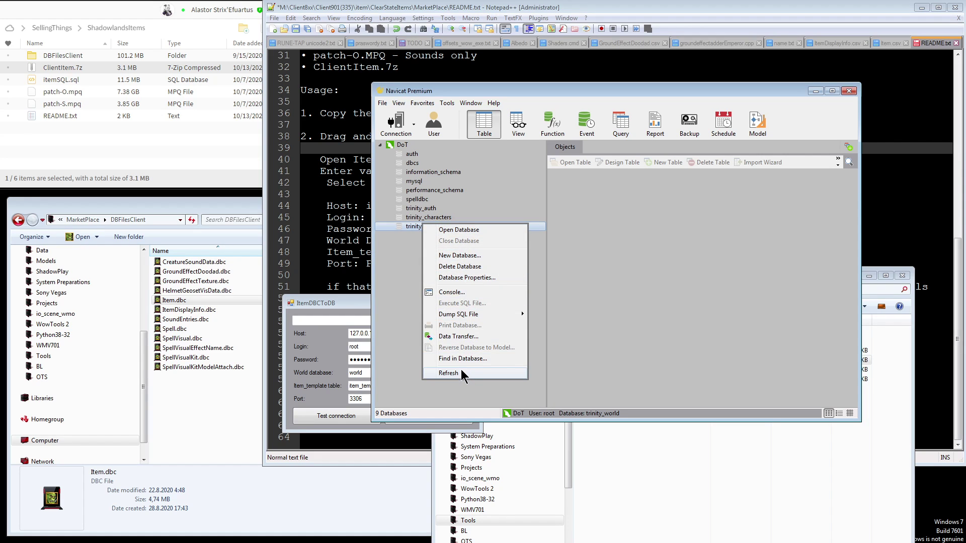
double_click(411, 227)
left_click(356, 373)
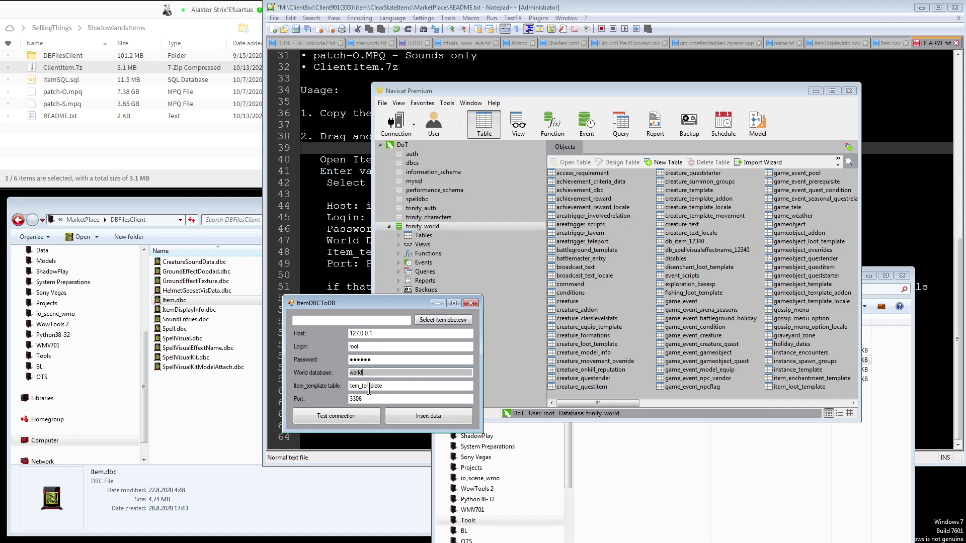
key("Home")
type("t")
Check the item_template table's name in the trinity_world table list and review the port in ItemDBCToDB.
left_click(799, 387)
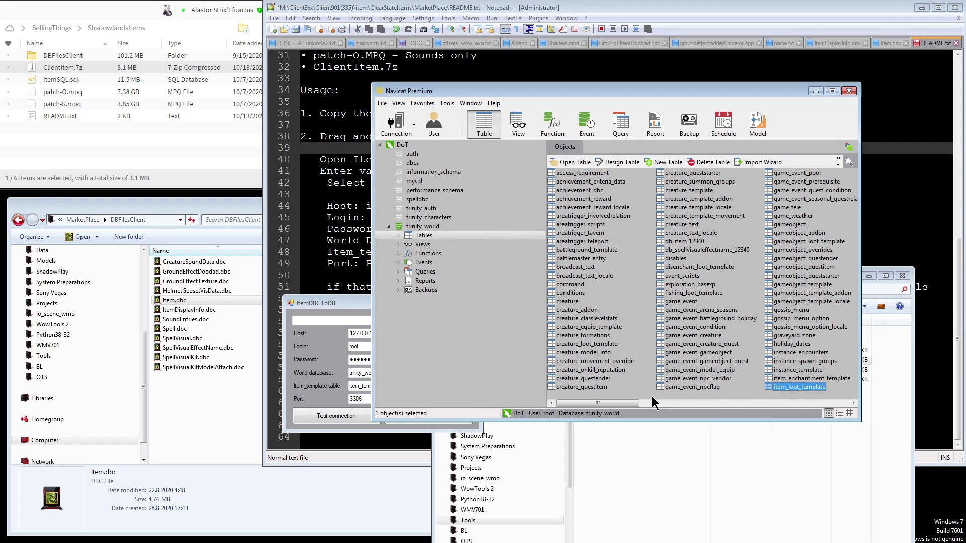
left_click_drag(629, 403, 704, 404)
left_click(680, 191)
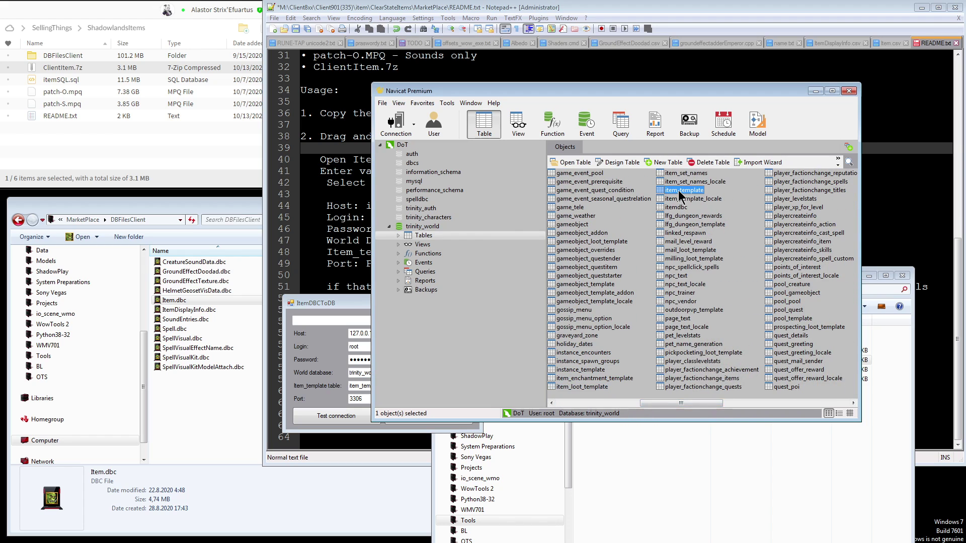
left_click(357, 399)
double_click(352, 398)
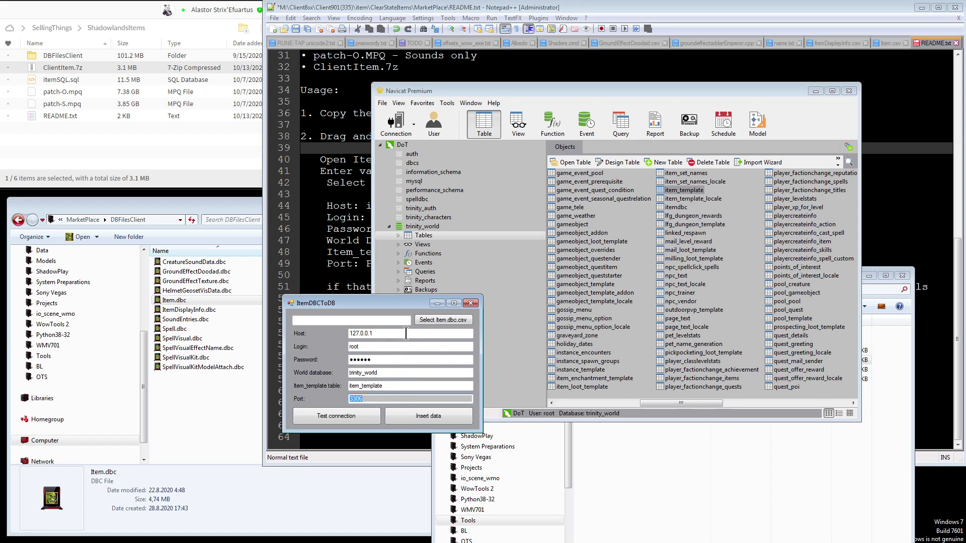
Test the database connection in ItemDBCToDB and dismiss the result message.
left_click(377, 415)
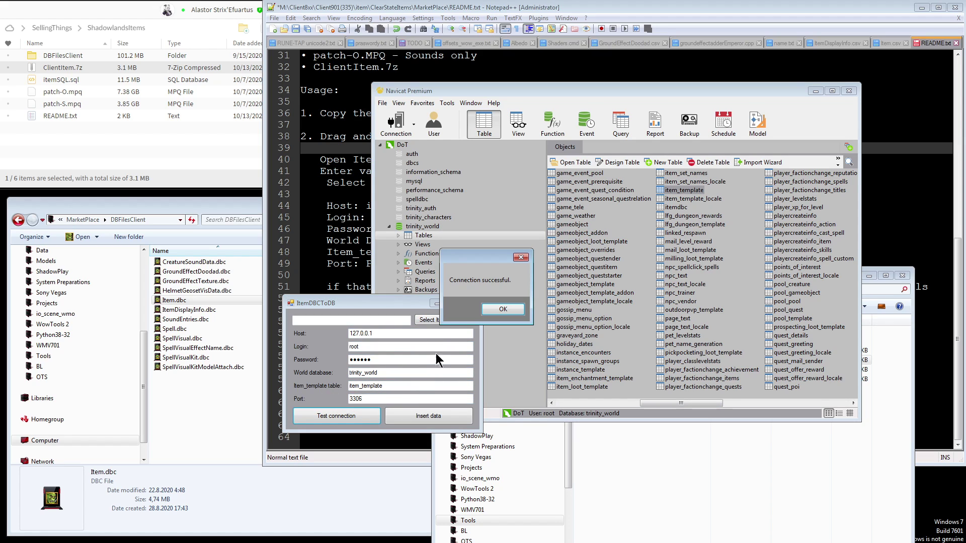
left_click(503, 309)
left_click(375, 346)
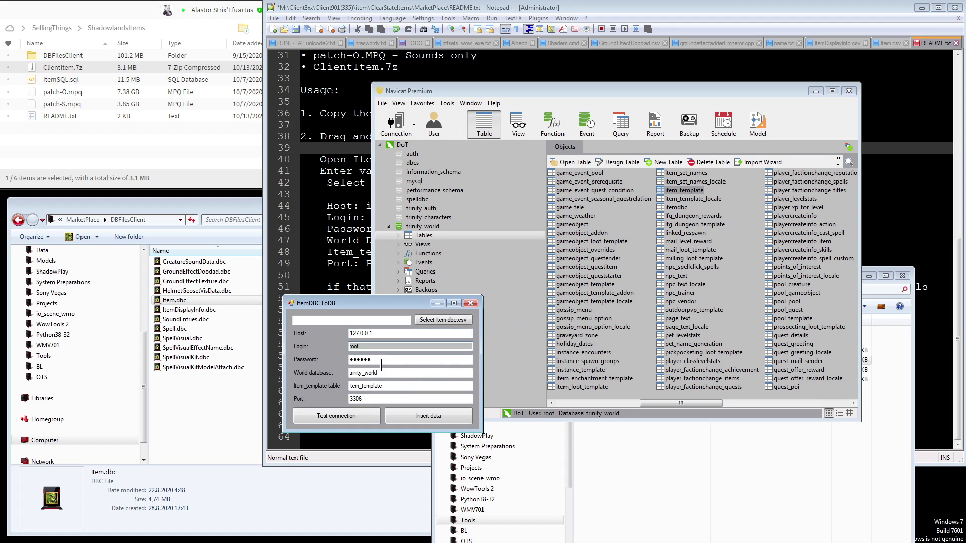
Open the DBCtoCSV folder inside ClientItem, select Item.dbc.csv and copy the folder's path.
left_click(433, 320)
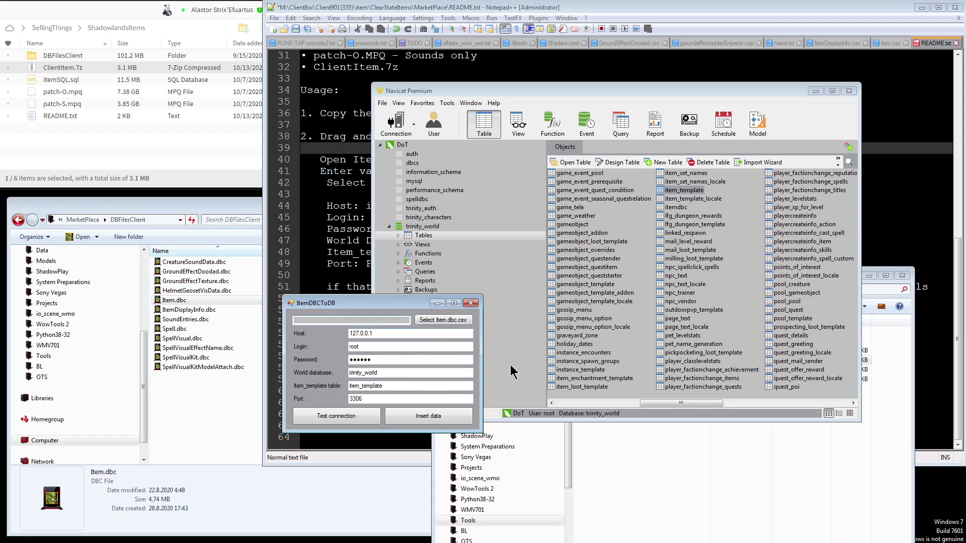
left_click(674, 445)
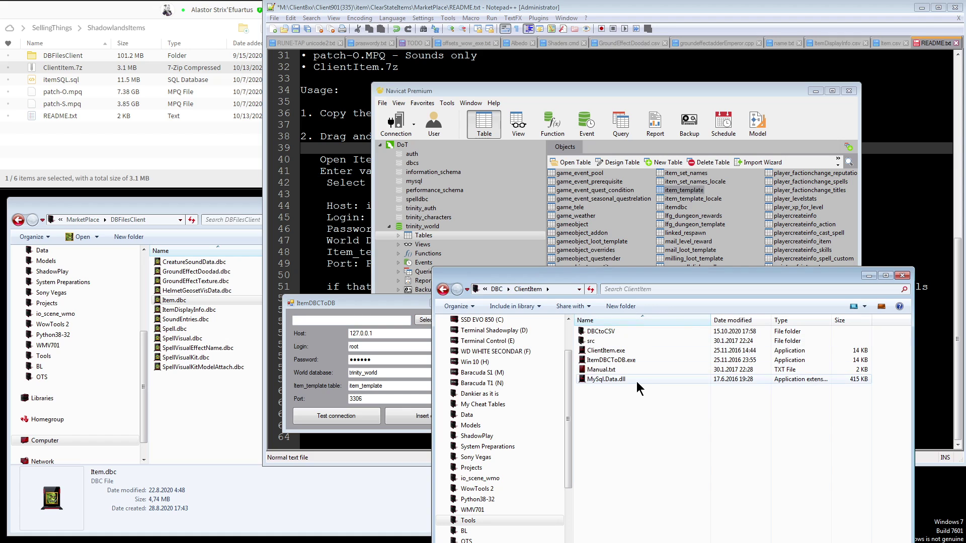
left_click_drag(571, 276, 560, 155)
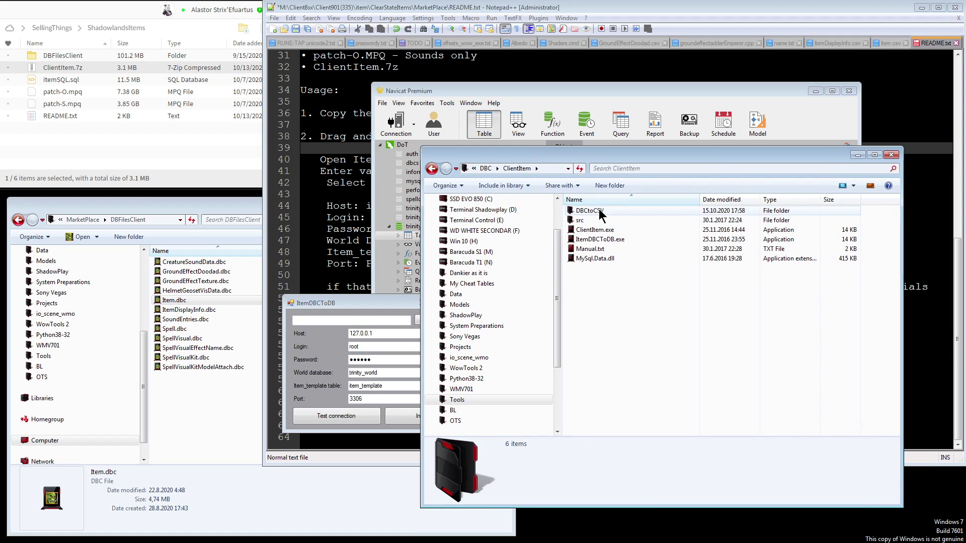
double_click(599, 209)
left_click(592, 249)
left_click_drag(575, 173, 765, 171)
left_click(699, 169)
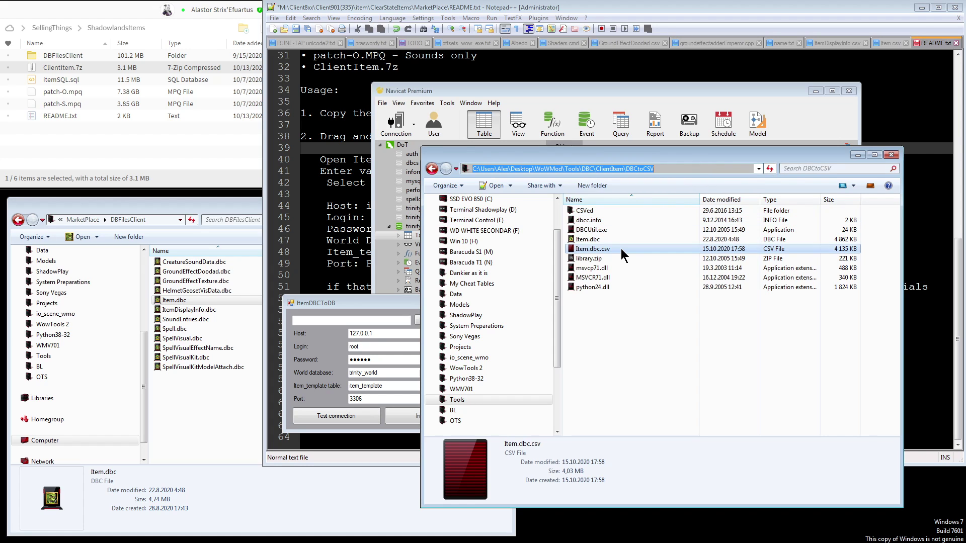
Load Item.dbc.csv from the DBCtoCSV folder into ItemDBCToDB and insert its data into the database.
left_click(373, 307)
left_click(439, 320)
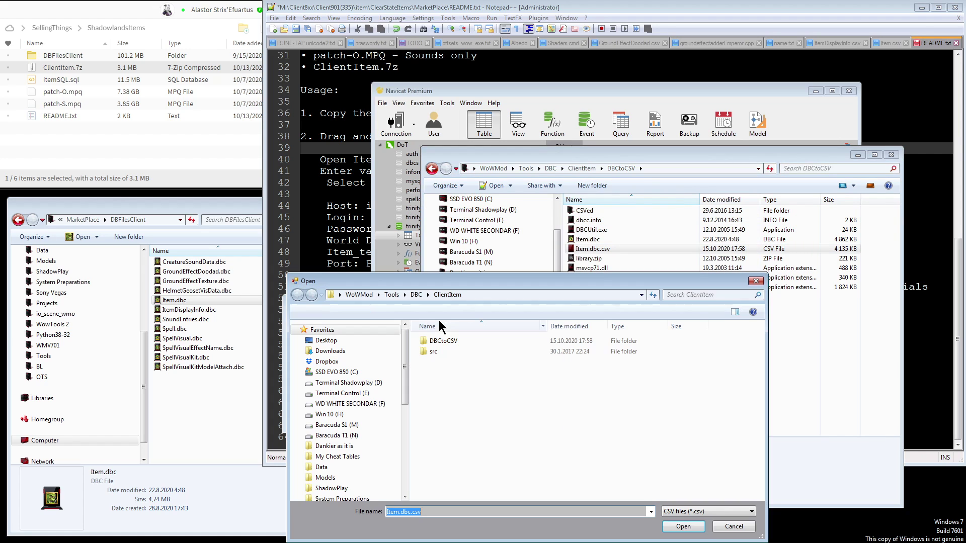
key("ctrl+v")
key("Return")
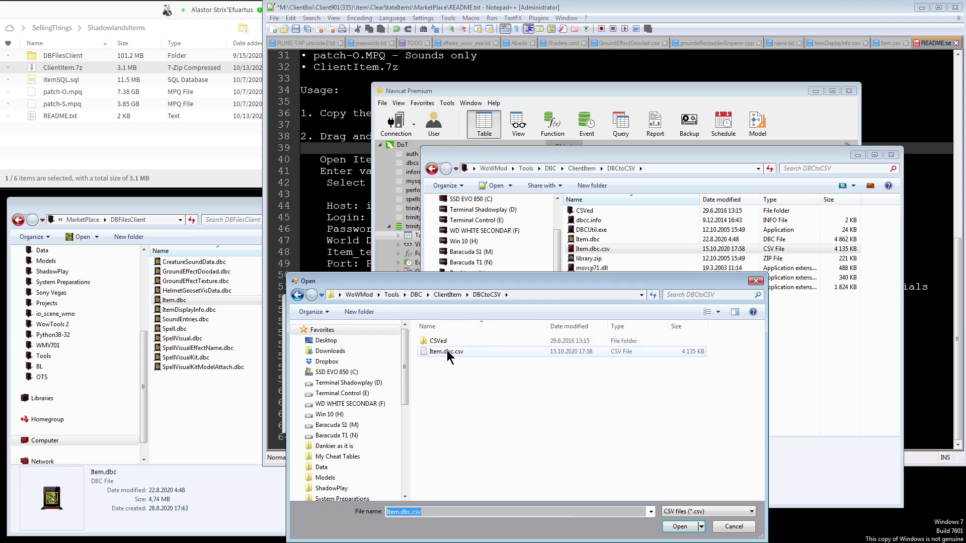
double_click(447, 351)
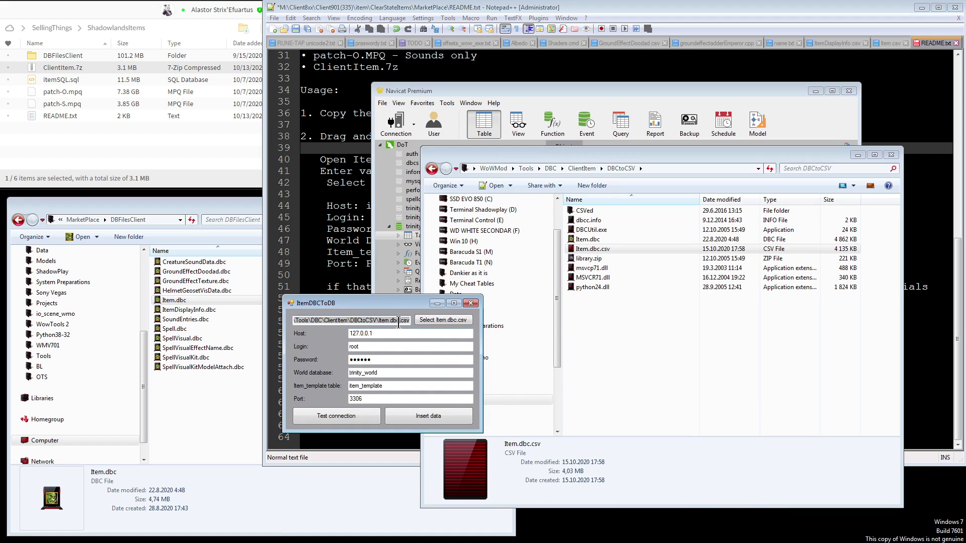
left_click(440, 422)
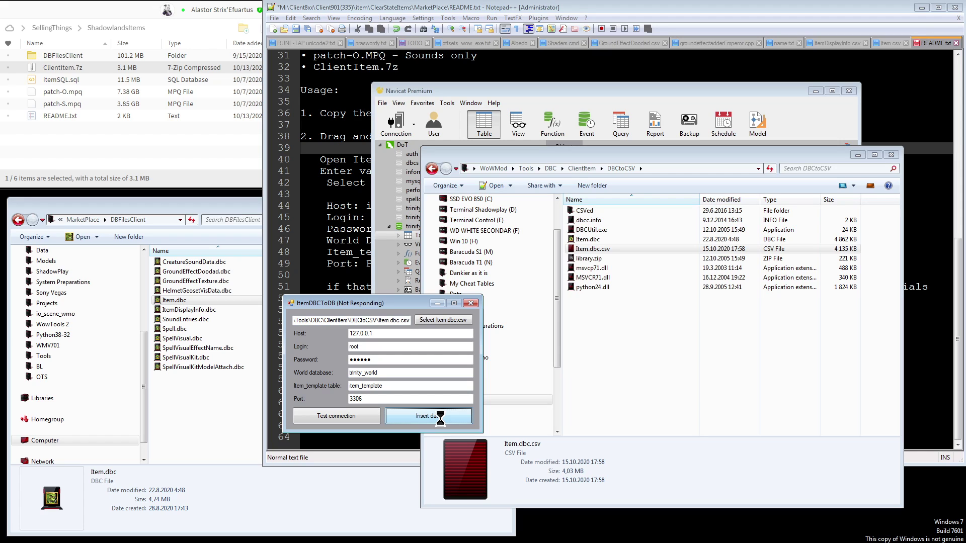
Rearrange the desktop by hiding the file-sharing window and moving the DBCtoCSV folder and Navicat windows apart.
left_click(196, 151)
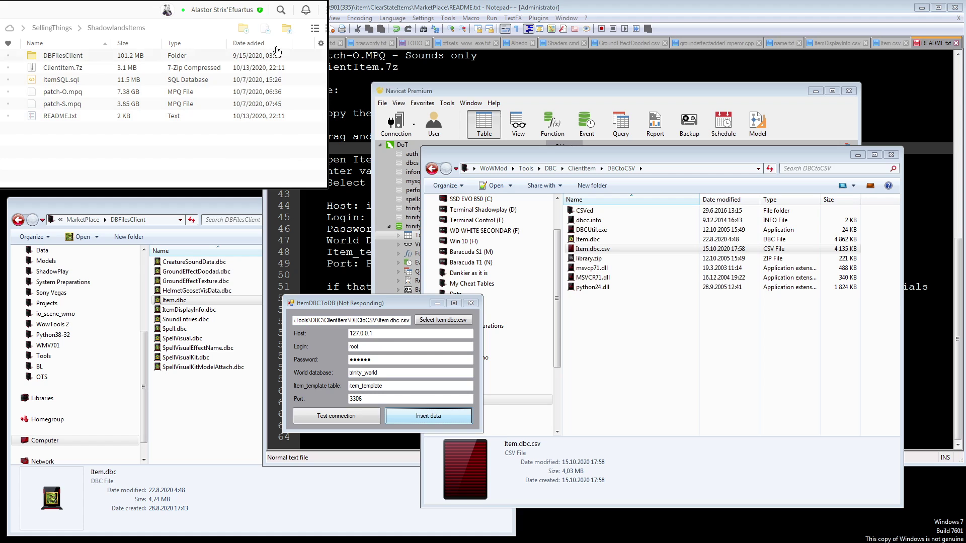
left_click(470, 302)
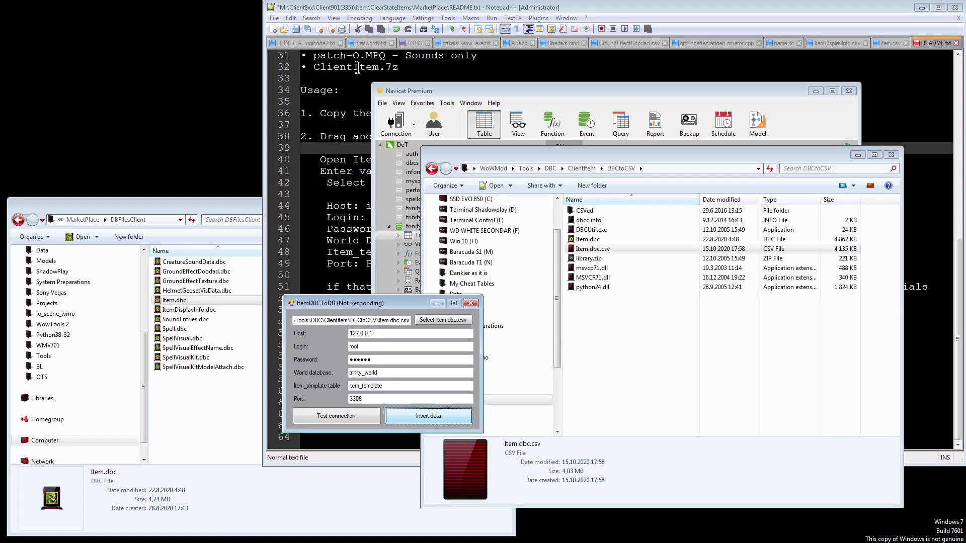
left_click_drag(579, 155, 608, 183)
left_click_drag(520, 91, 237, 7)
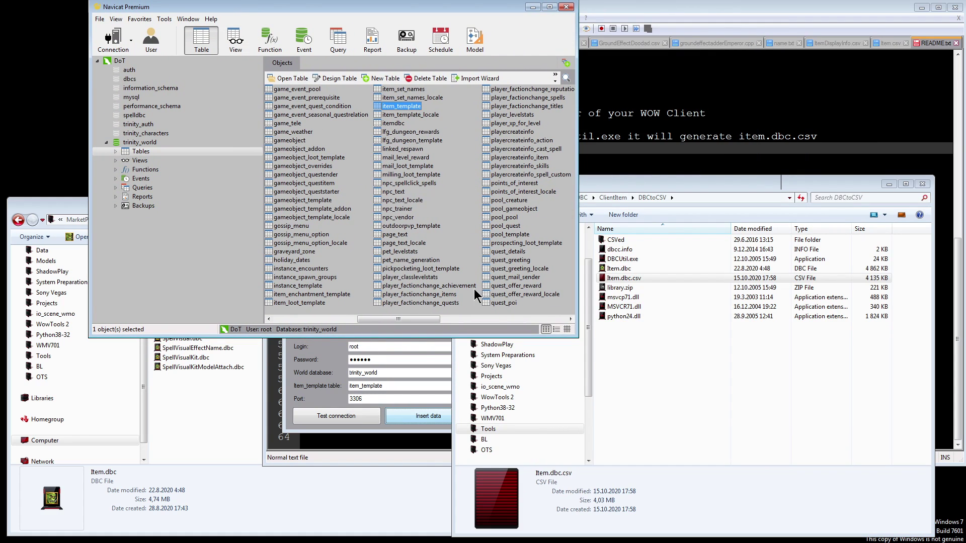
Highlight the README's ItemDBCToDB connection instructions and instruction 3 about applying ItemSQL.sql to review them.
left_click(667, 162)
left_click_drag(313, 172, 940, 286)
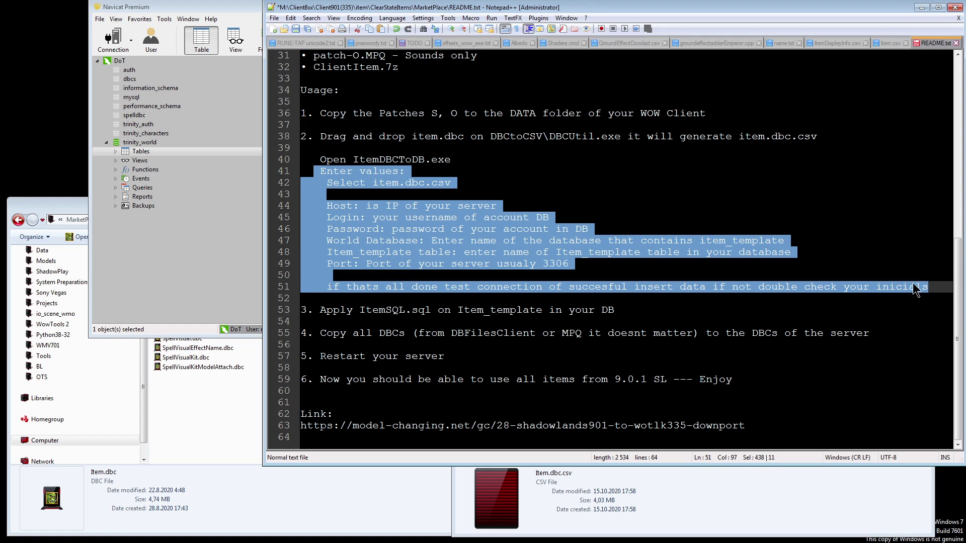
left_click_drag(320, 311, 619, 310)
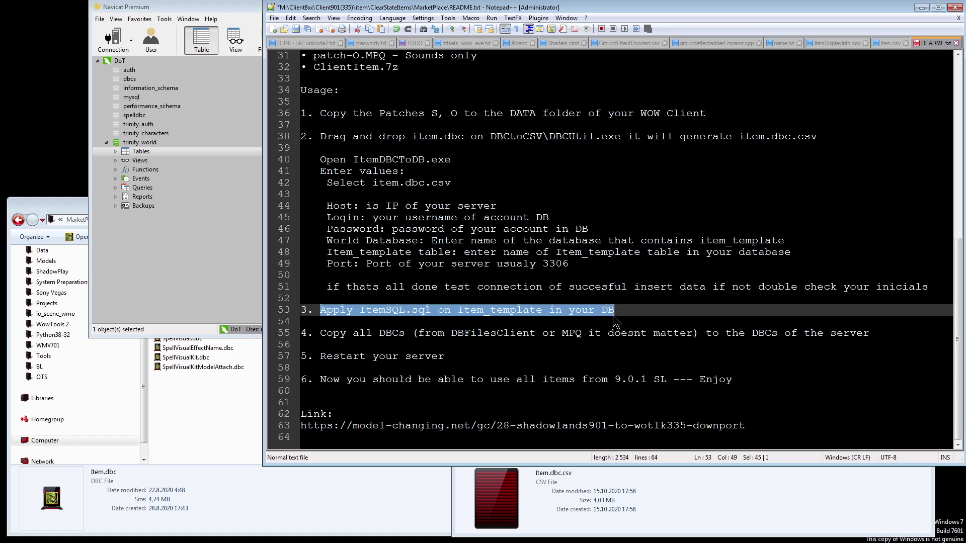
left_click(616, 314)
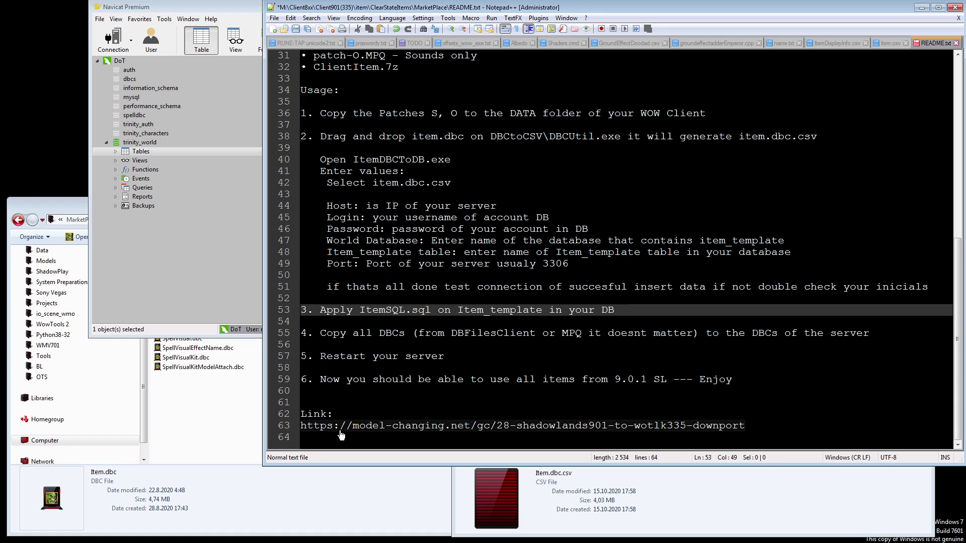
Go up to the MarketPlace folder and open itemSQL.sql in Notepad++.
left_click(206, 461)
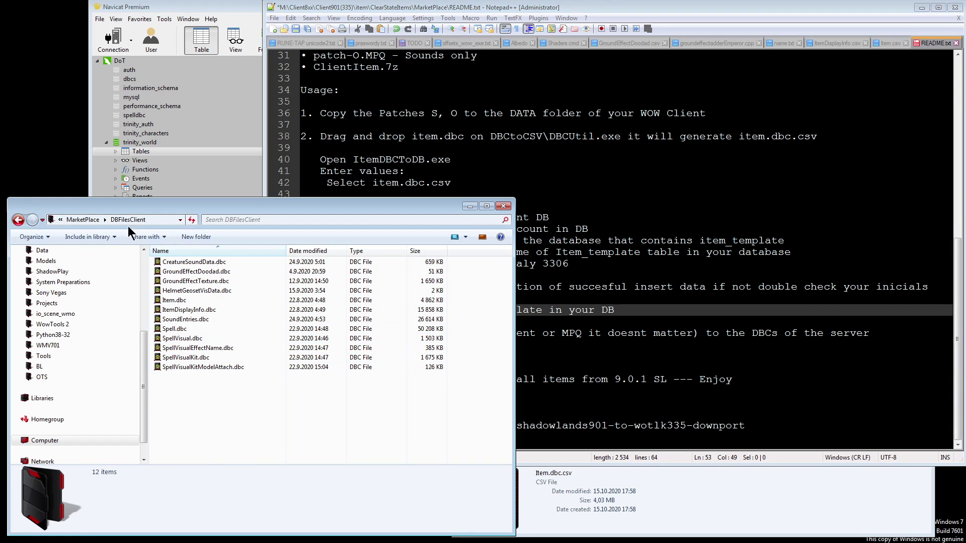
left_click(97, 219)
left_click(195, 338)
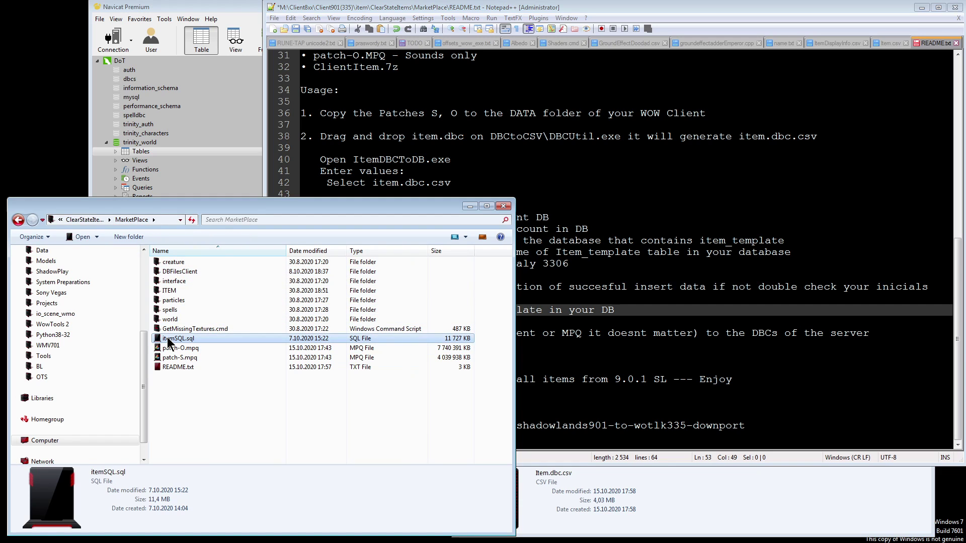
right_click(196, 345)
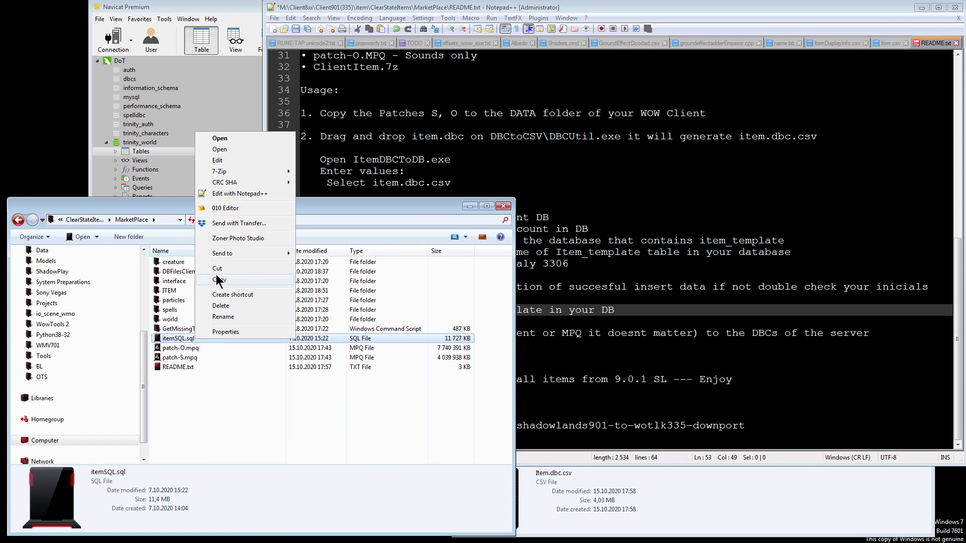
left_click(220, 200)
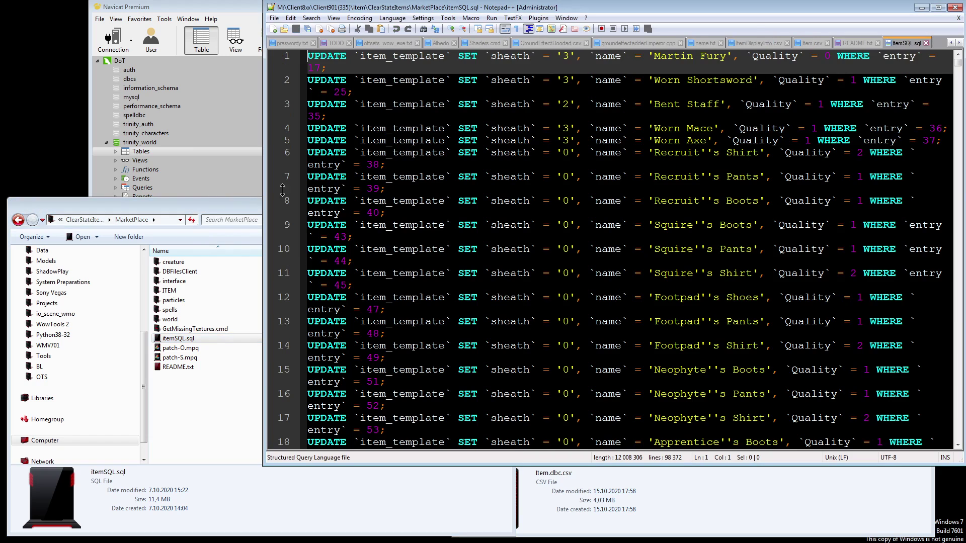
Examine the first UPDATE statement on item_template and its entry condition, and close itemSQL.sql.
double_click(328, 55)
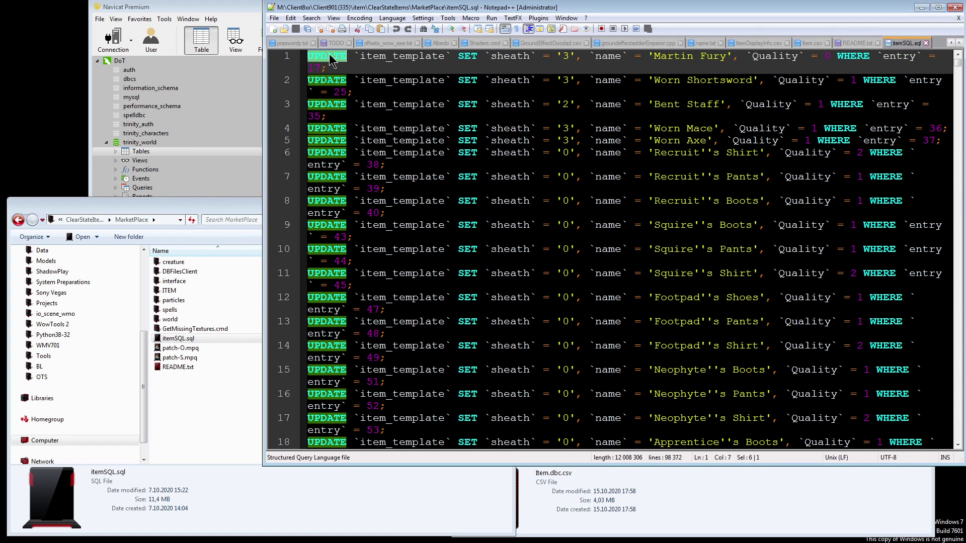
double_click(382, 56)
left_click_drag(898, 67, 251, 71)
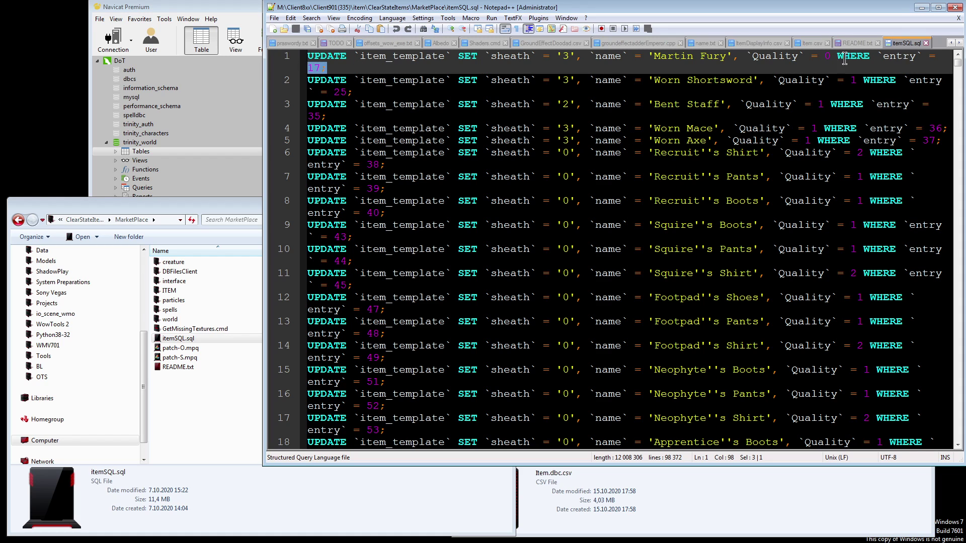
left_click(925, 42)
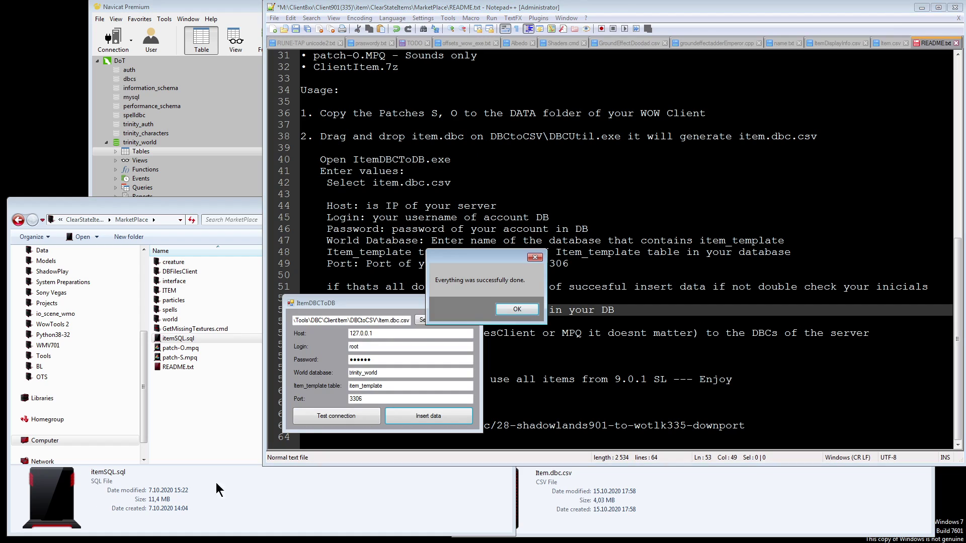
Dismiss the import's completion message, close ItemDBCToDB and bring the DBCtoCSV folder window to the front.
left_click(523, 309)
left_click(471, 304)
left_click(699, 470)
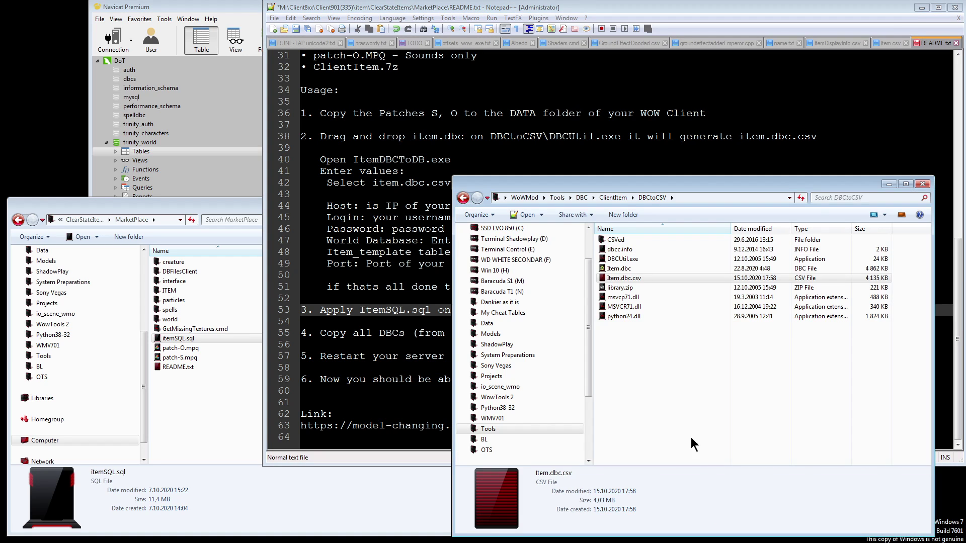
Save README.txt in Notepad++ and highlight instruction 3 about applying ItemSQL.sql to Item_template.
left_click_drag(687, 384, 710, 400)
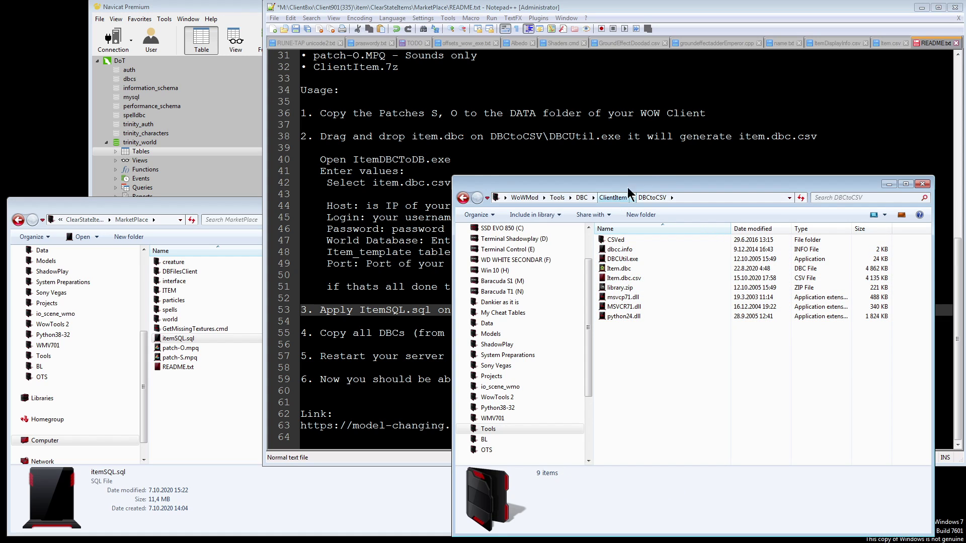
left_click(818, 101)
key("ctrl+s")
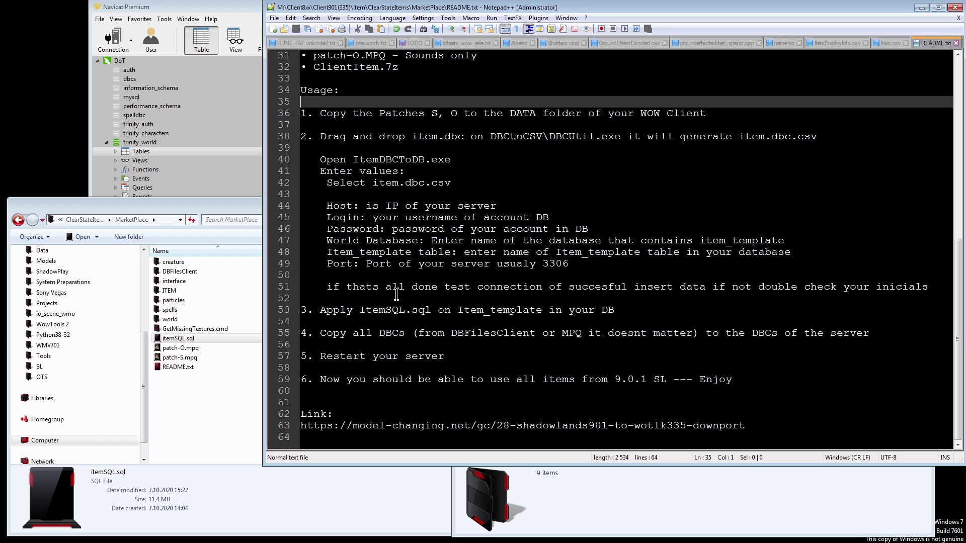
left_click_drag(306, 310, 624, 310)
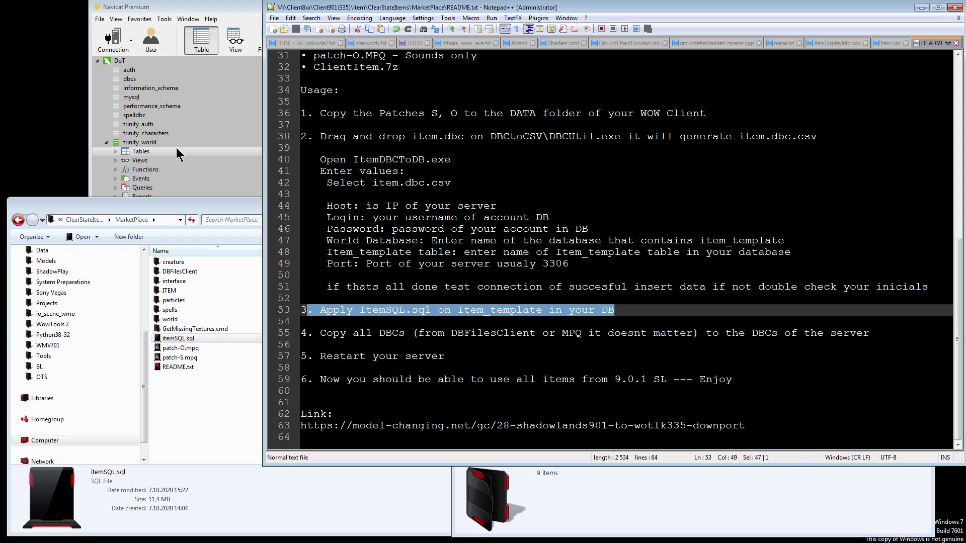
In Navicat, execute itemSQL.sql from the MarketPlace folder on the trinity_world database, and close the execution dialog and Navicat.
left_click_drag(202, 10, 404, 54)
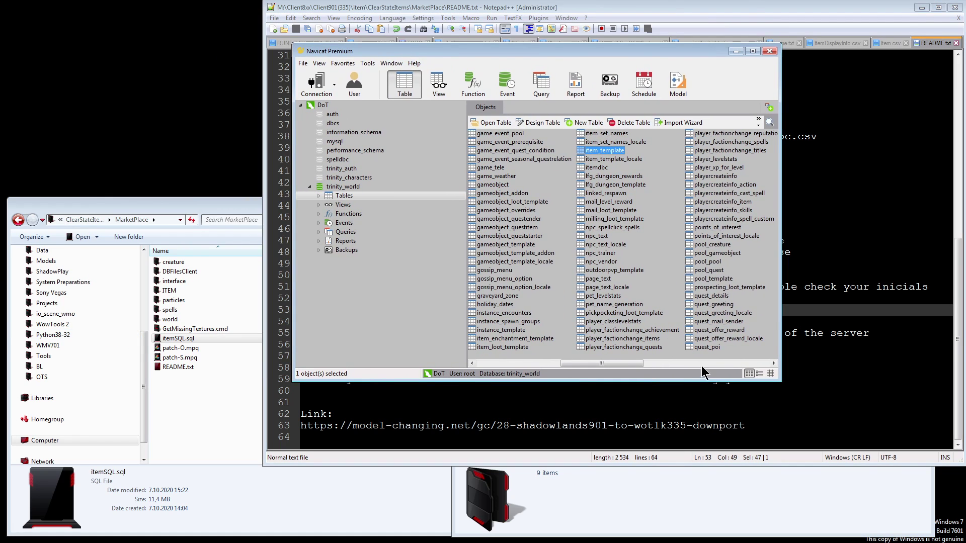
left_click_drag(781, 382, 878, 457)
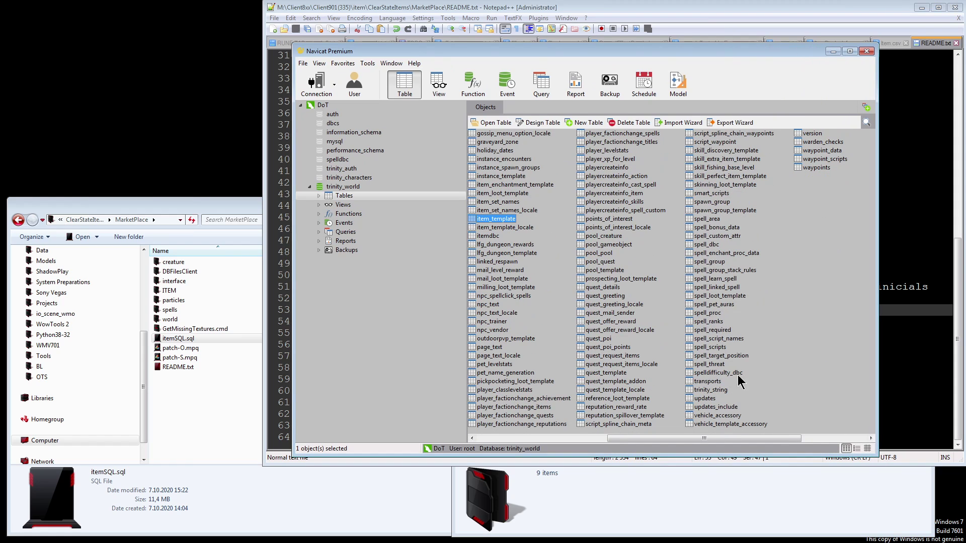
left_click(343, 186)
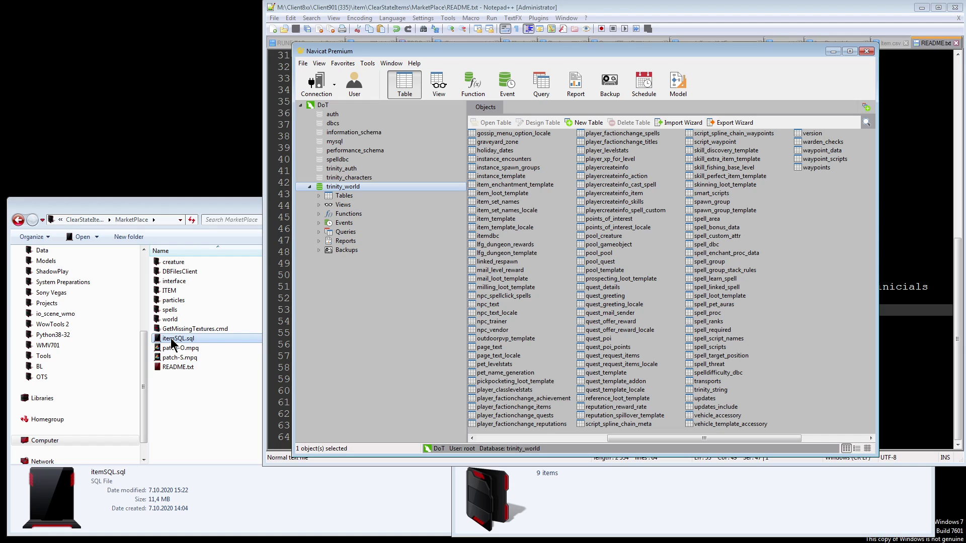
left_click_drag(167, 340, 355, 190)
left_click_drag(524, 249, 596, 250)
left_click_drag(583, 299, 765, 299)
left_click(710, 348)
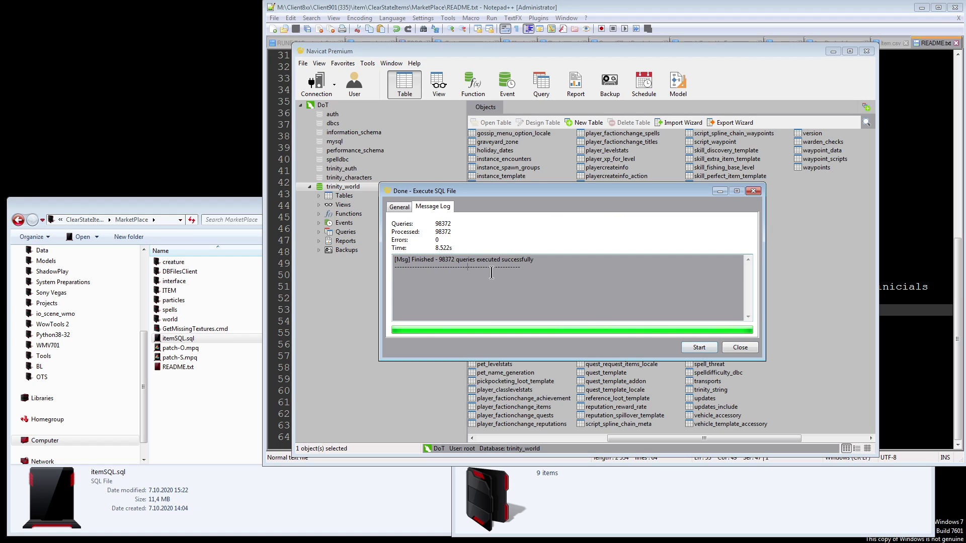
left_click(752, 347)
left_click(868, 51)
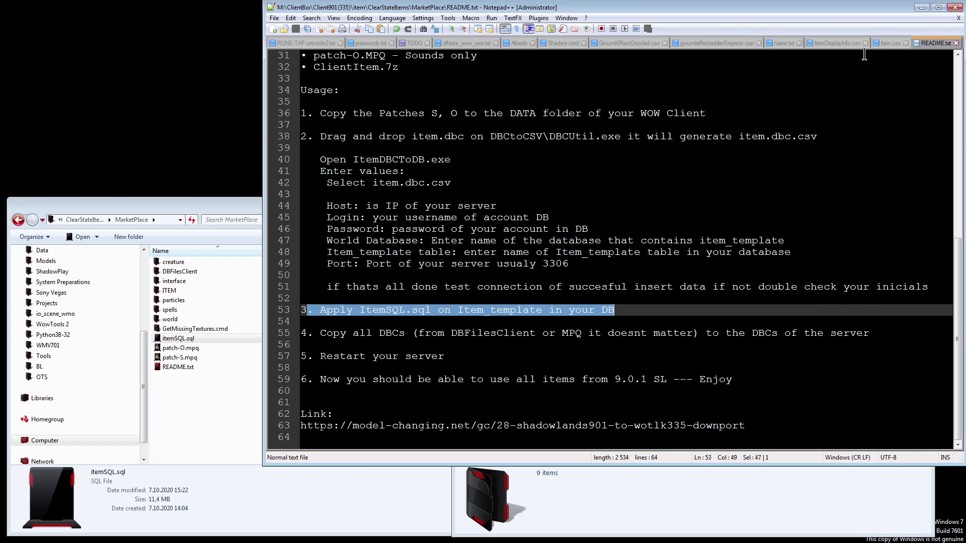
Highlight README instruction 4 about copying the DBCs and open the server's TrinityCore335\335server\dbc folder.
left_click_drag(320, 333, 886, 330)
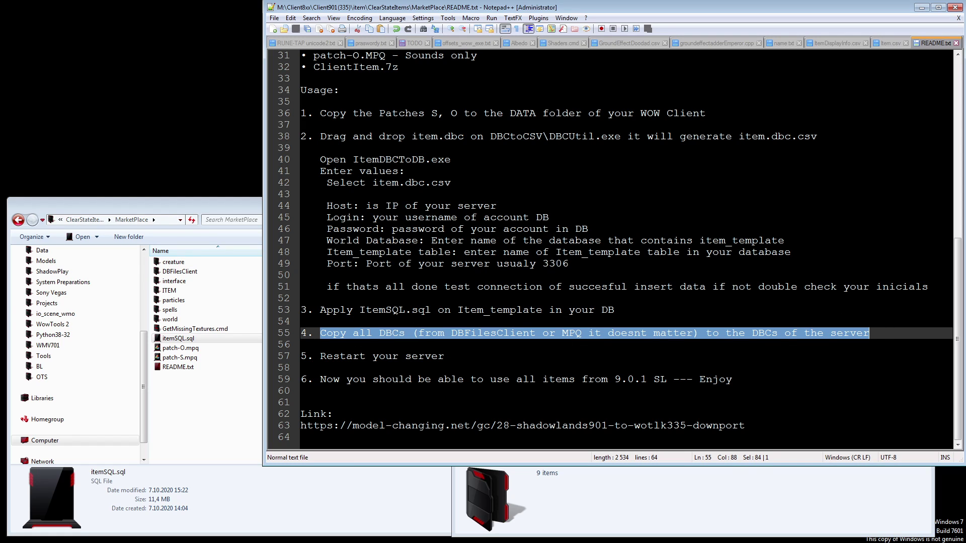
key("alt+Tab")
left_click_drag(628, 10, 338, 40)
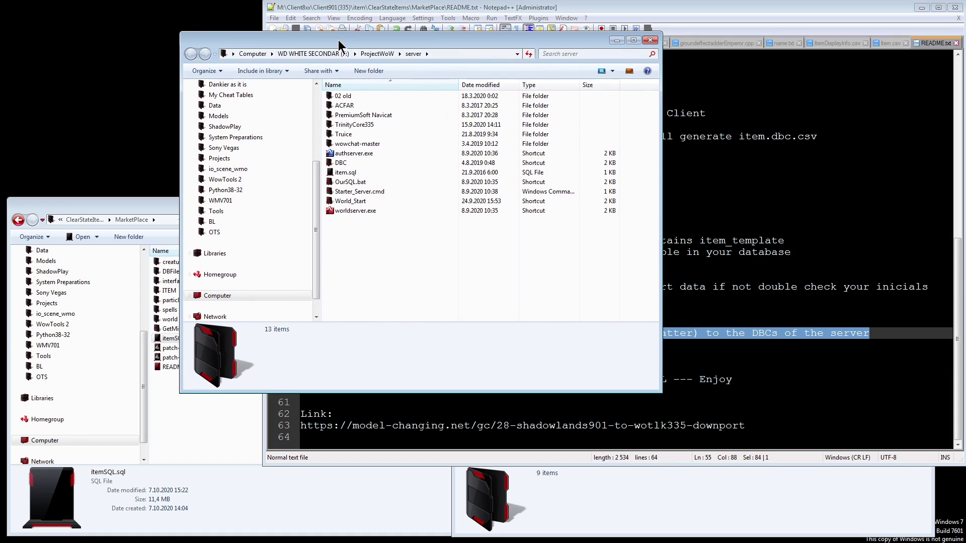
double_click(369, 125)
double_click(354, 101)
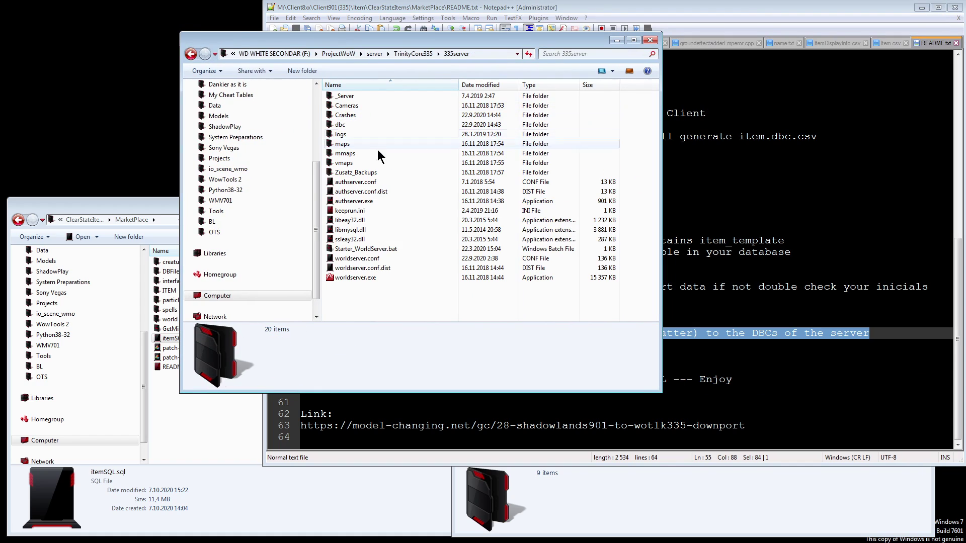
double_click(341, 126)
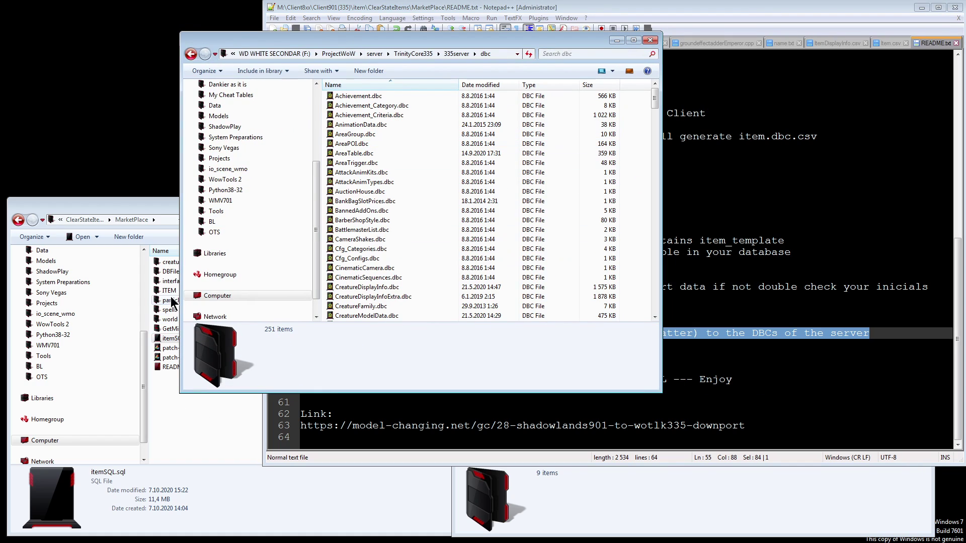
Copy all DBC files from MarketPlace's DBFilesClient folder into the server's dbc folder, replacing the existing ones, and close the server folder window.
left_click(161, 272)
double_click(162, 272)
key("ctrl+a")
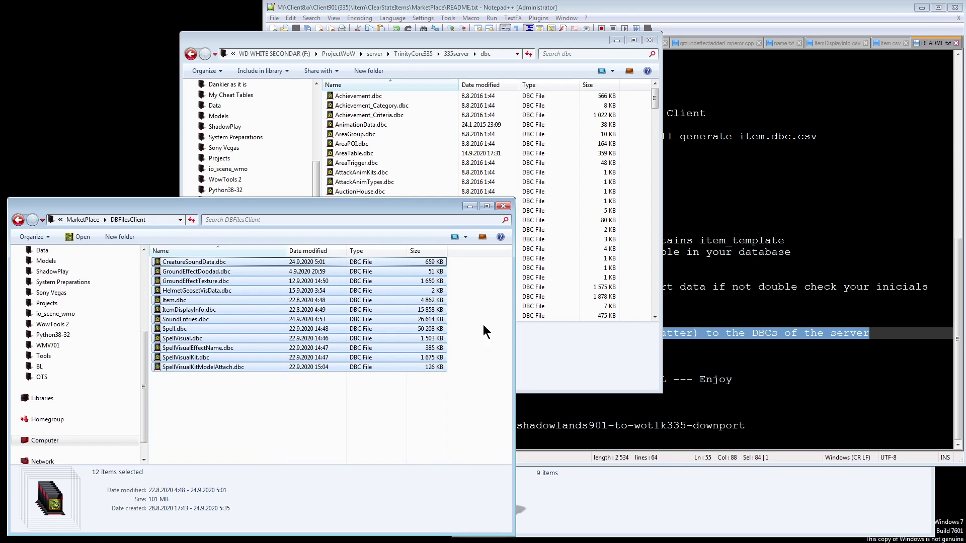
left_click(622, 219)
key("ctrl+v")
left_click(434, 384)
left_click(480, 248)
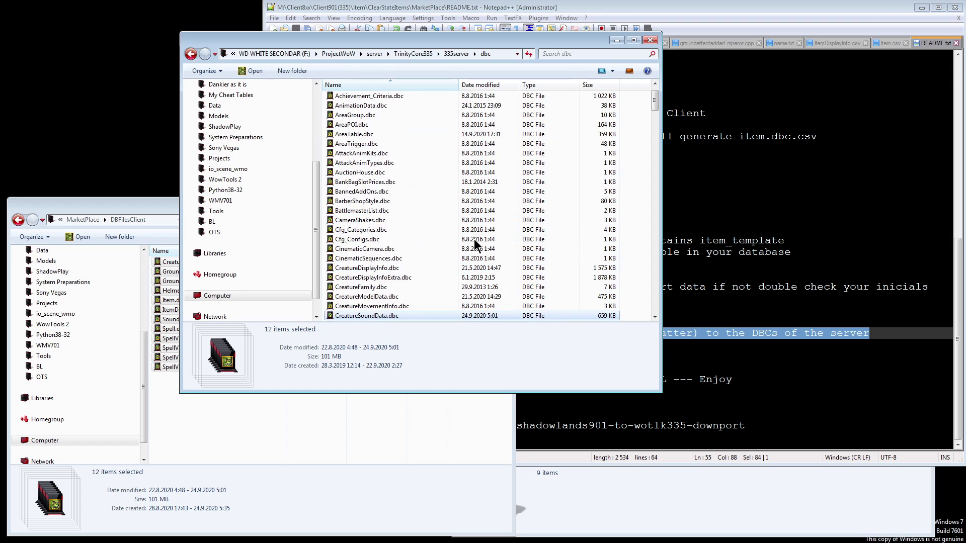
scroll(473, 238, "down", 20)
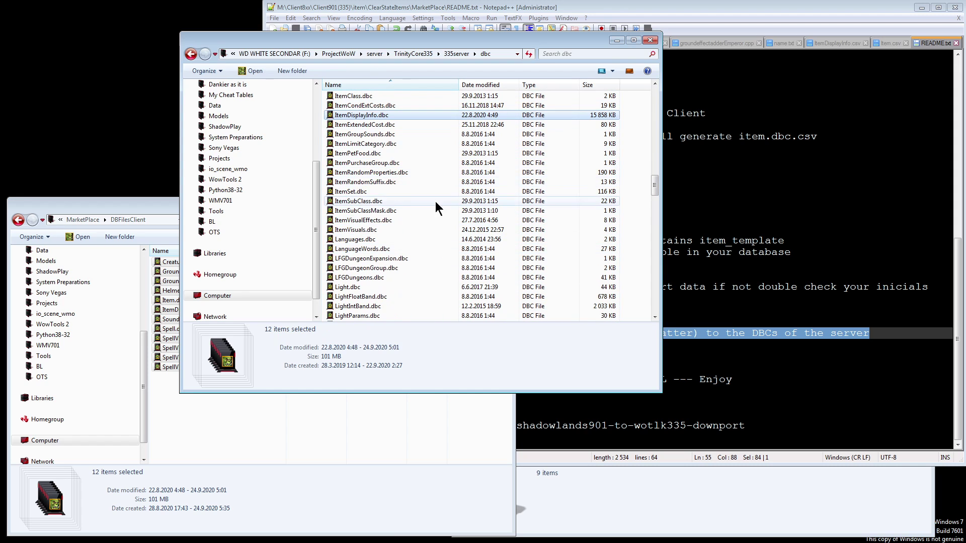
left_click(455, 54)
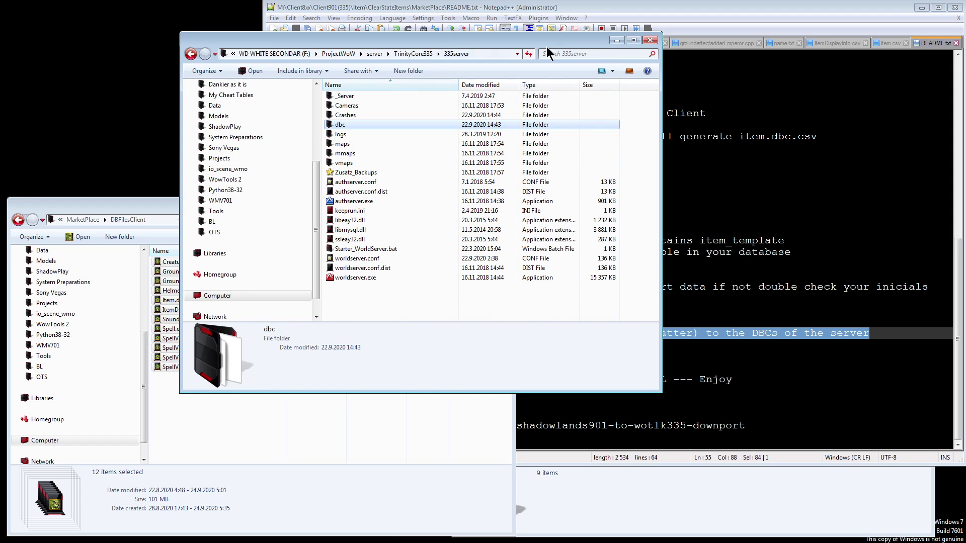
left_click(650, 40)
Follow README instruction 5 by restarting the world server from its WorldServer console, and highlight instruction 6.
left_click_drag(450, 356, 270, 368)
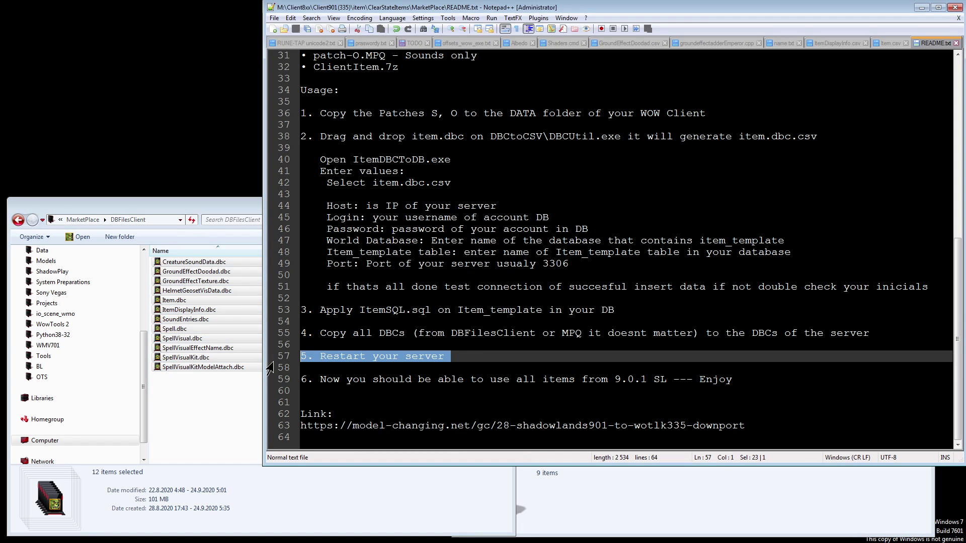
key("alt+Tab")
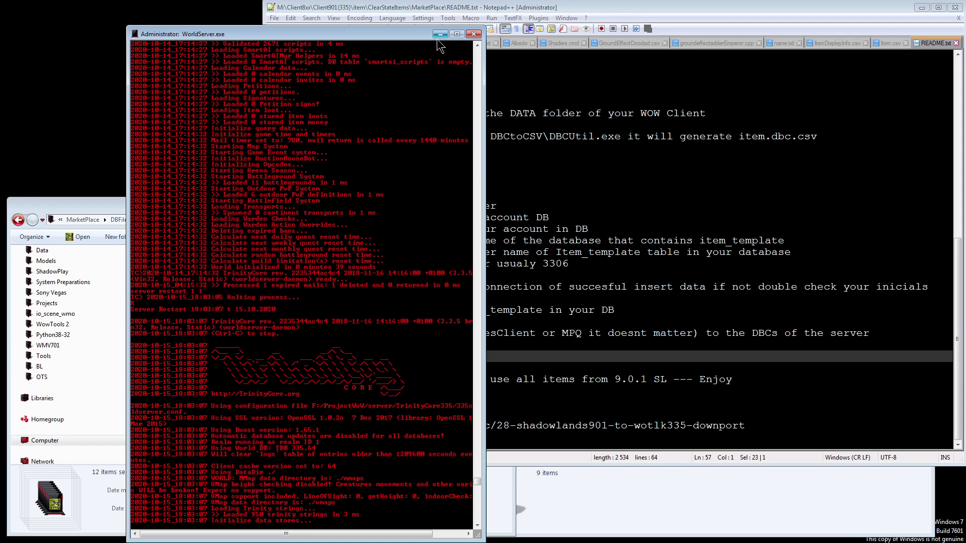
left_click_drag(402, 33, 323, 14)
left_click_drag(759, 381, 299, 381)
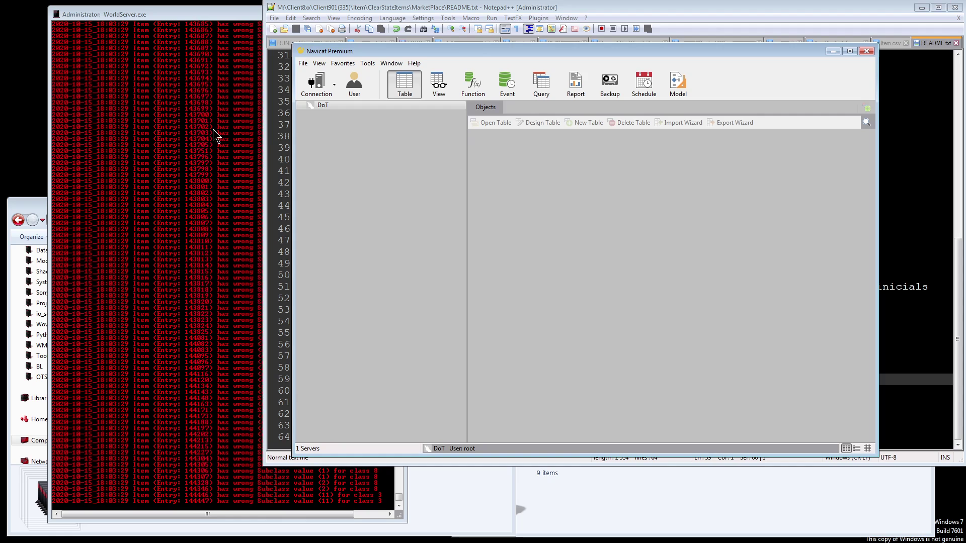
Connect to DoT in the maximized Navicat window, open the trinity_world database and open its item_template table.
double_click(321, 106)
double_click(377, 47)
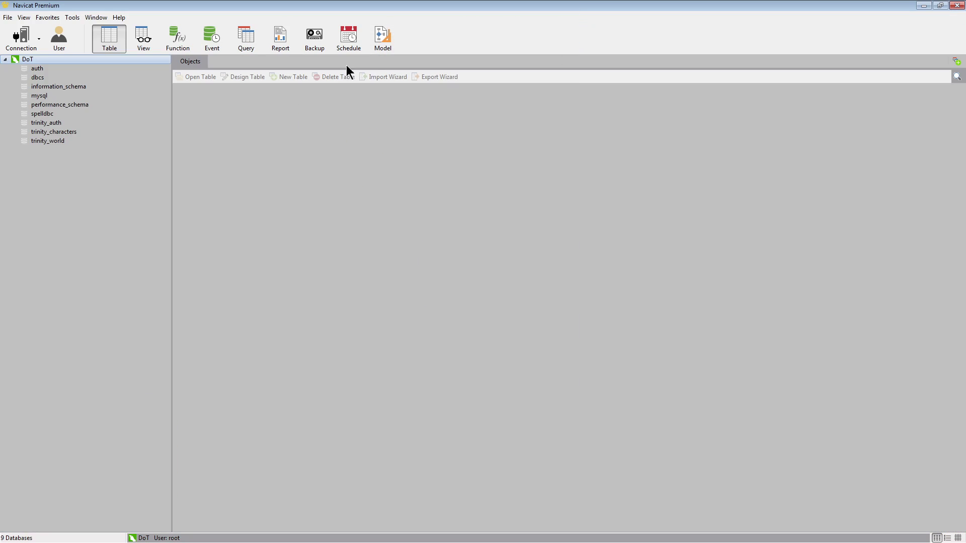
double_click(55, 141)
left_click(302, 292)
left_click(285, 301)
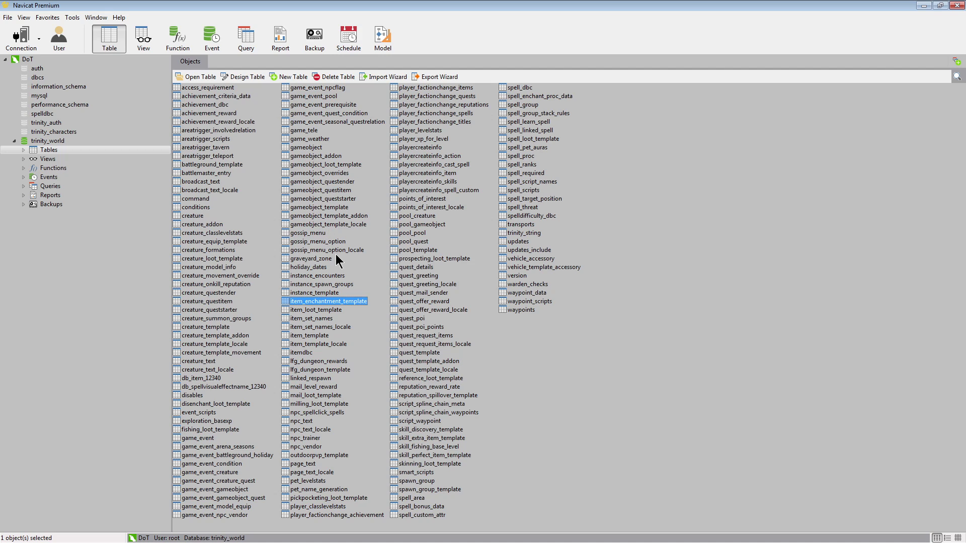
key("Down")
key("Down")
key("Down")
key("Down")
key("Return")
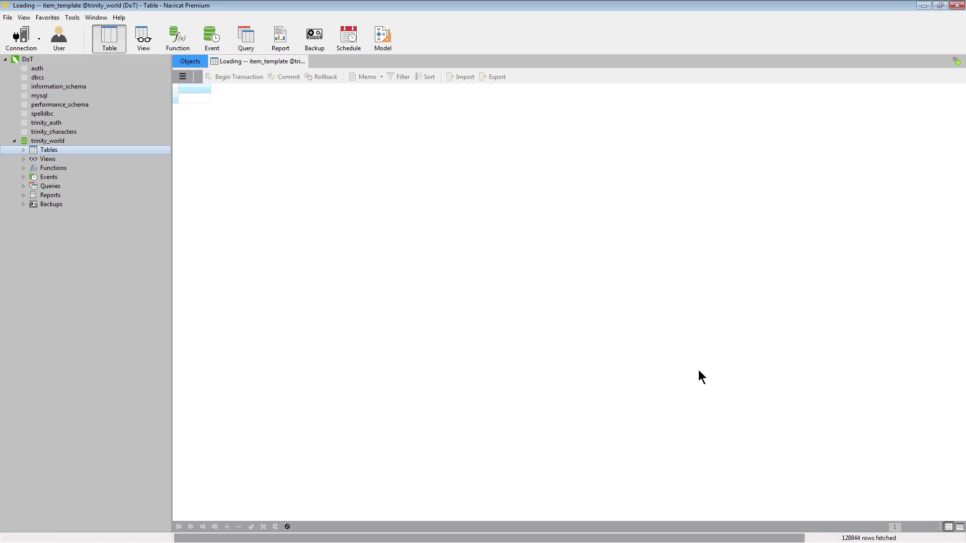
Browse the first item_template rows and sort the table by entry in ascending order.
key("Down")
key("Down")
key("Down")
key("Down")
key("Down")
key("Down")
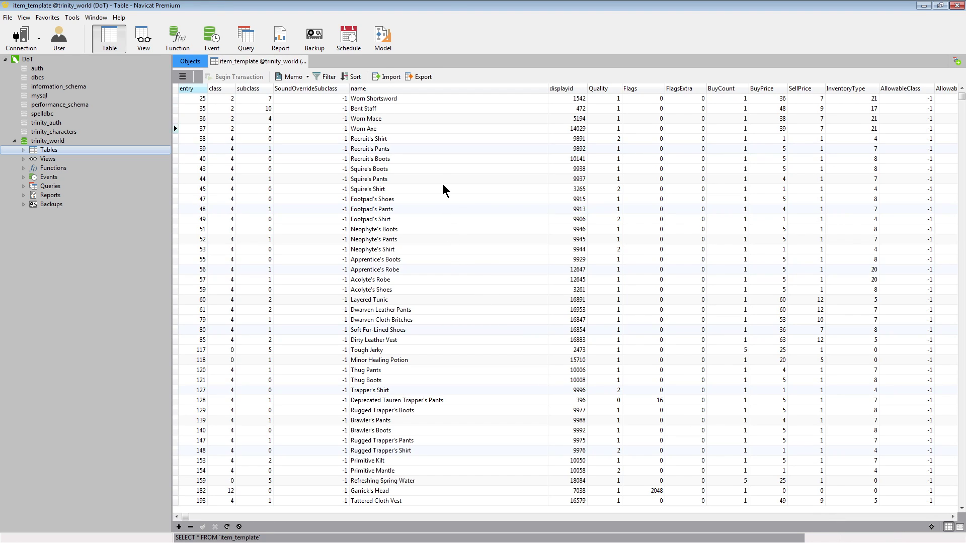
key("Down")
key("Down")
key("Down")
key("Down")
key("Down")
left_click(199, 89)
left_click(229, 98)
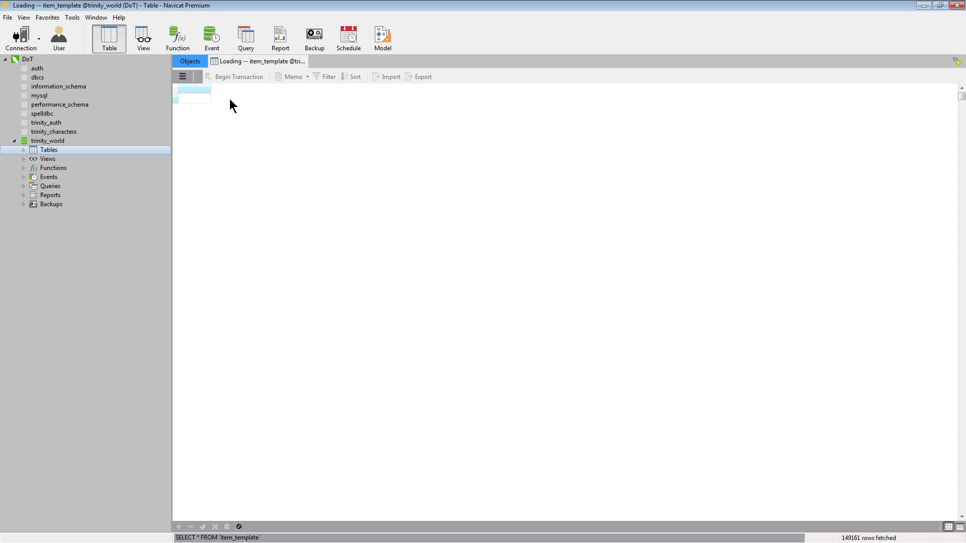
Go to the end of the item_template table and select the entry number 184217 of Sinstone Stompers.
scroll(204, 116, "down", 7)
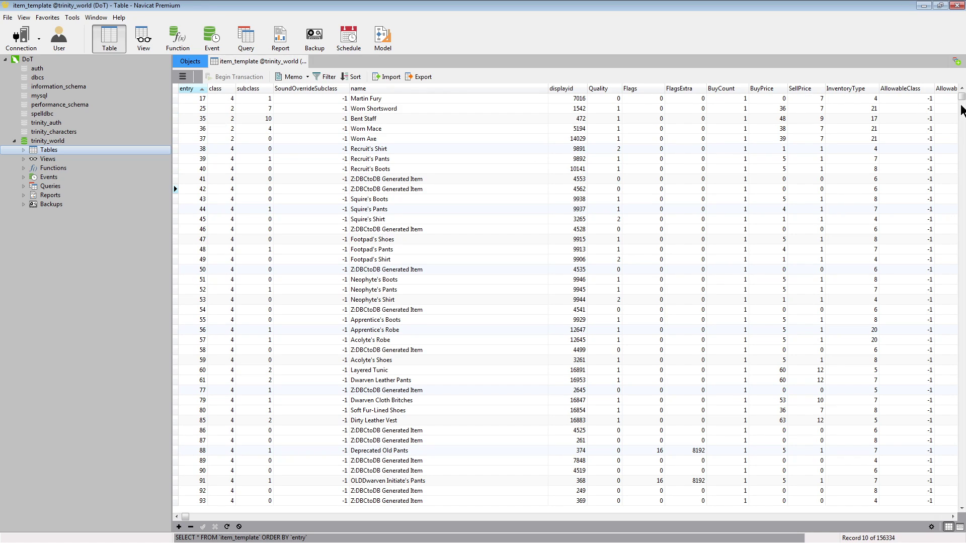
left_click_drag(962, 96, 962, 501)
scroll(271, 437, "up", 8)
left_click(184, 410)
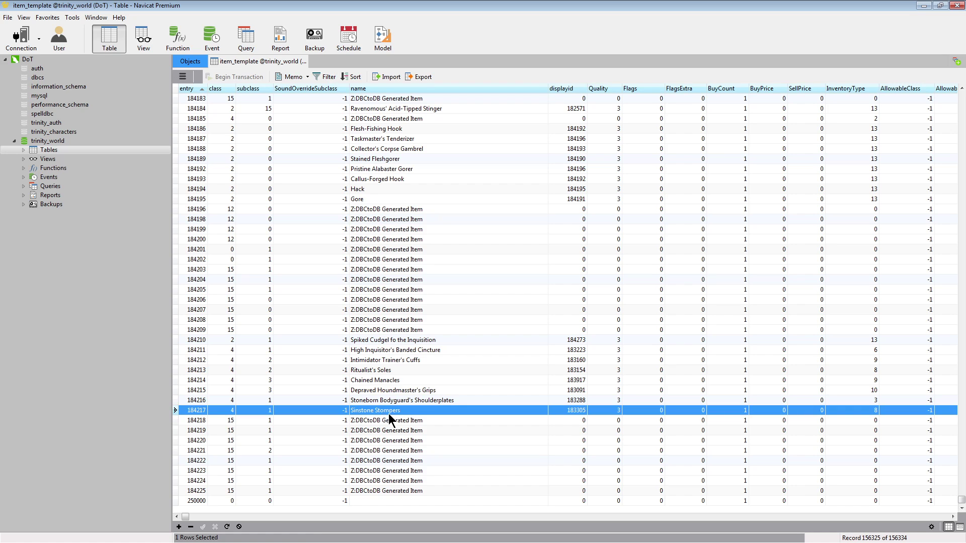
double_click(202, 409)
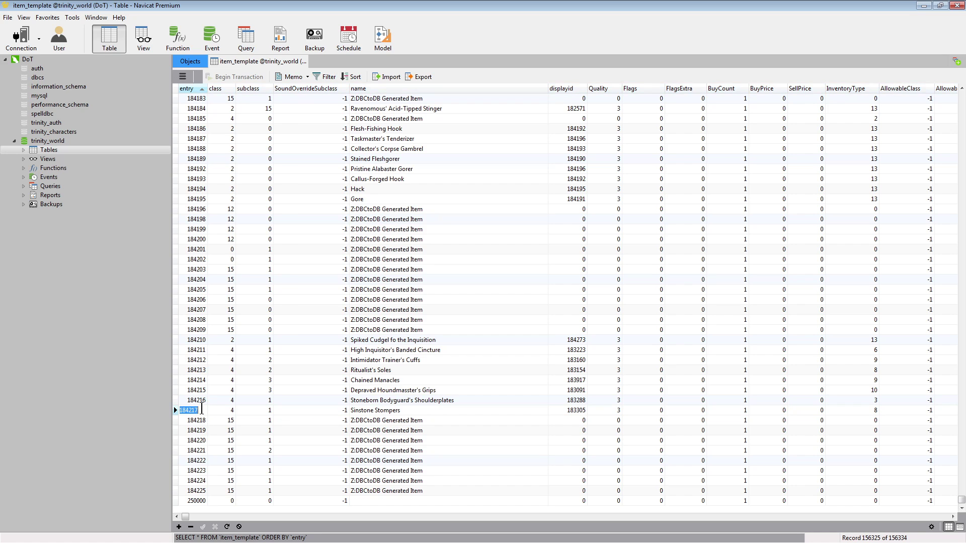
Switch to the browser, open Wowhead's page for item=184217 and examine the item's details and model picture.
key("alt+Tab")
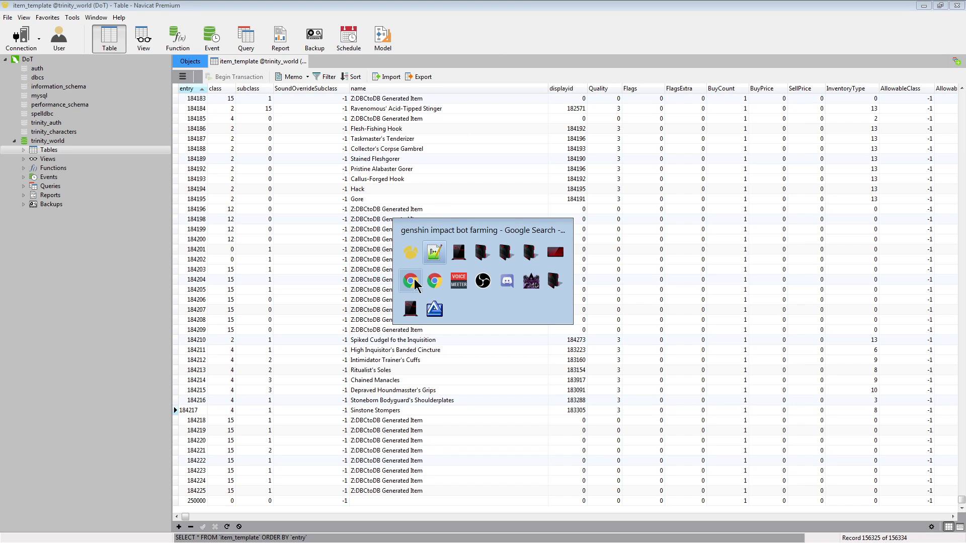
key("Escape")
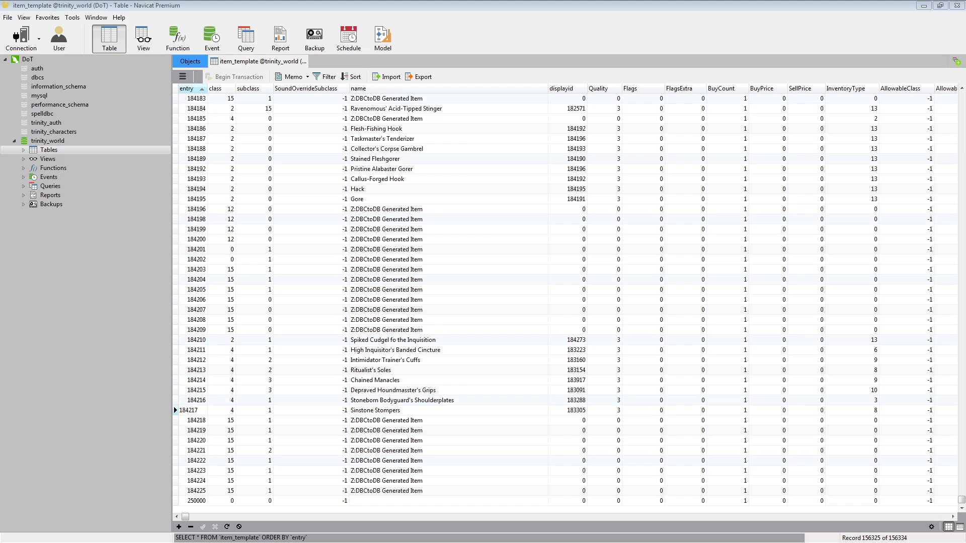
left_click_drag(965, 202, 748, 24)
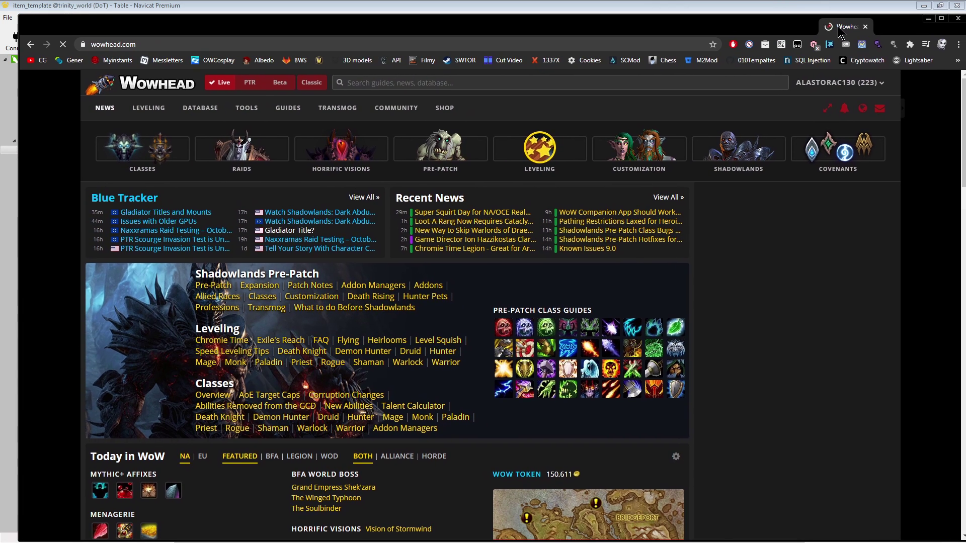
left_click(281, 43)
left_click(281, 42)
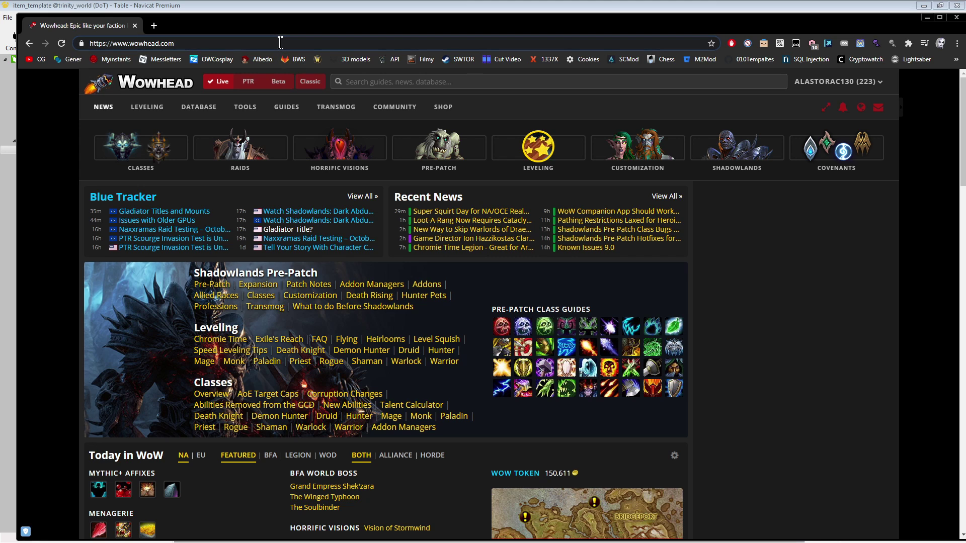
type("/item=184217")
key("Return")
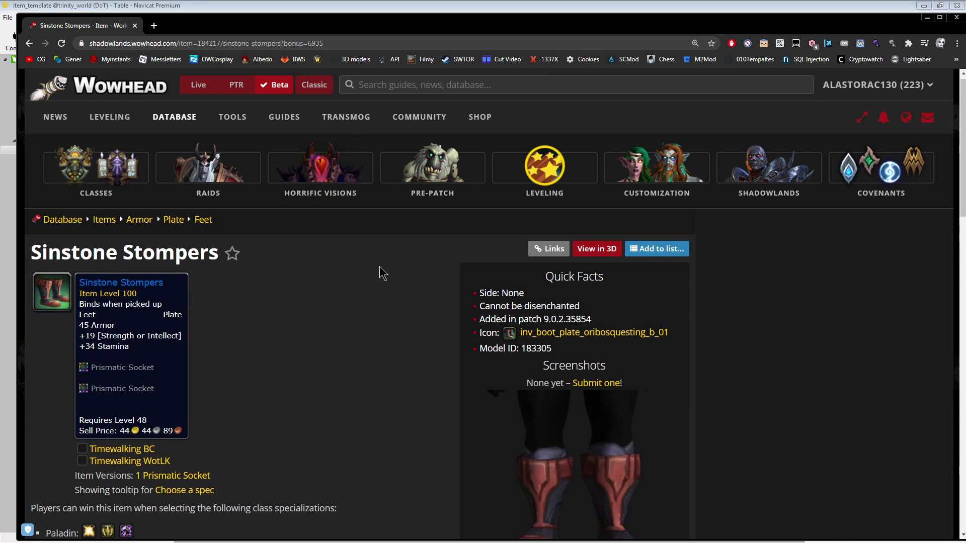
scroll(382, 269, "down", 5)
scroll(345, 241, "up", 1)
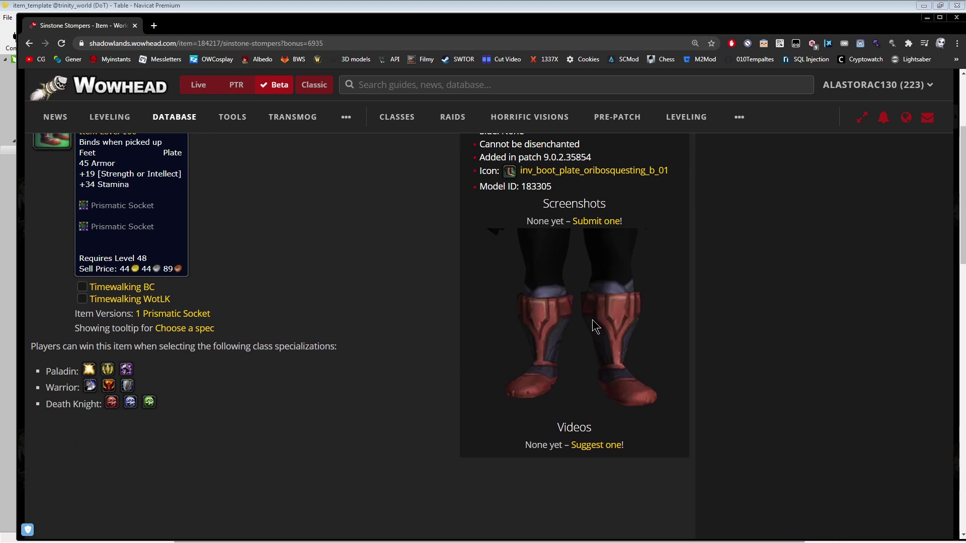
Shrink the Wowhead browser window and arrange it over part of the item_template table for side-by-side comparison.
left_click_drag(29, 24, 649, 241)
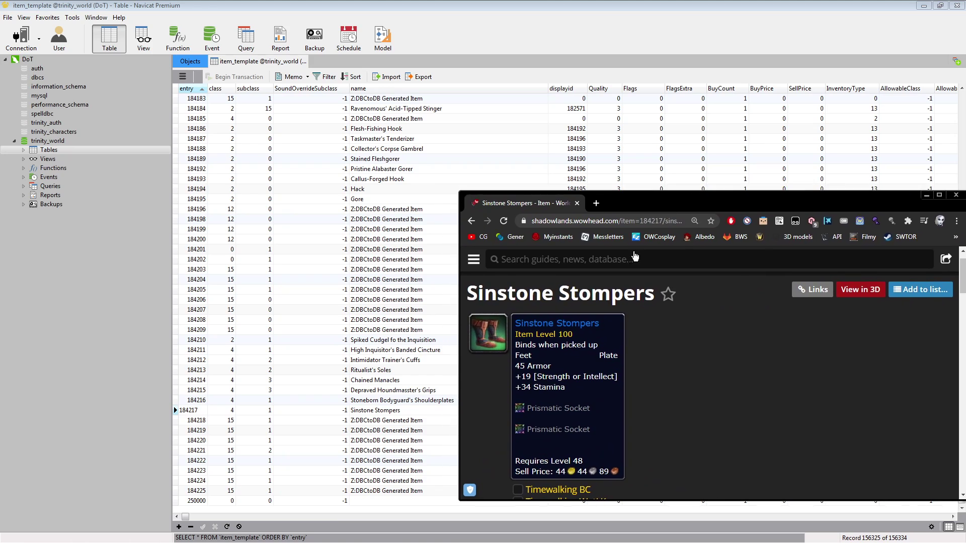
left_click(398, 428)
left_click_drag(459, 192, 406, 91)
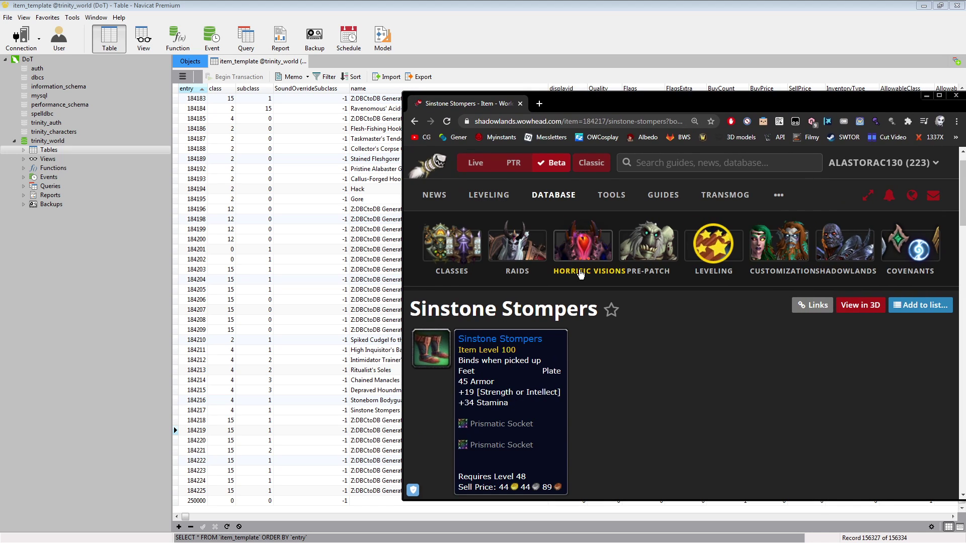
Enlarge the Wowhead browser window to show more of the Sinstone Stompers item details.
scroll(635, 282, "down", 5)
scroll(635, 282, "up", 5)
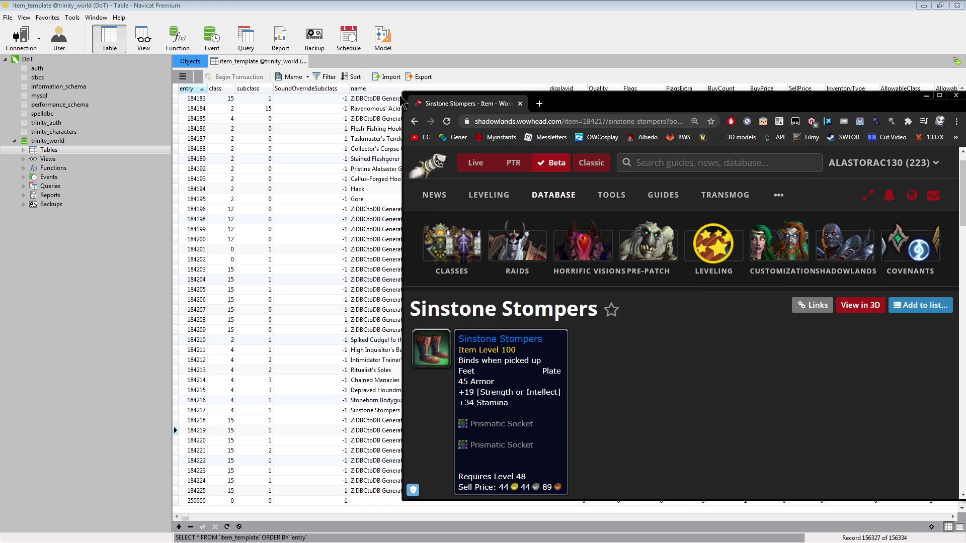
left_click_drag(403, 91, 344, 6)
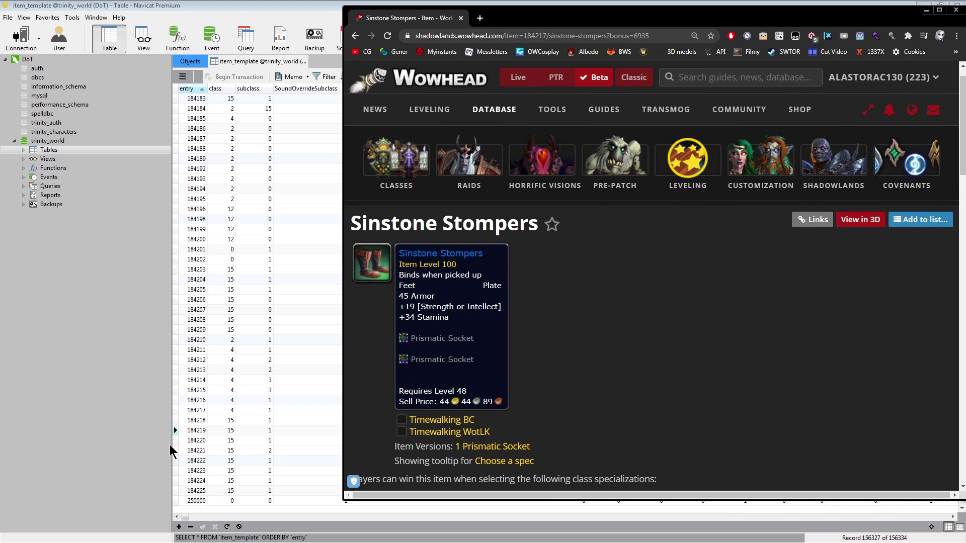
Return to the item_template table and examine the name and displayid cells of the generated rows around entries 184198–184209 and 184218–184225.
left_click(176, 432)
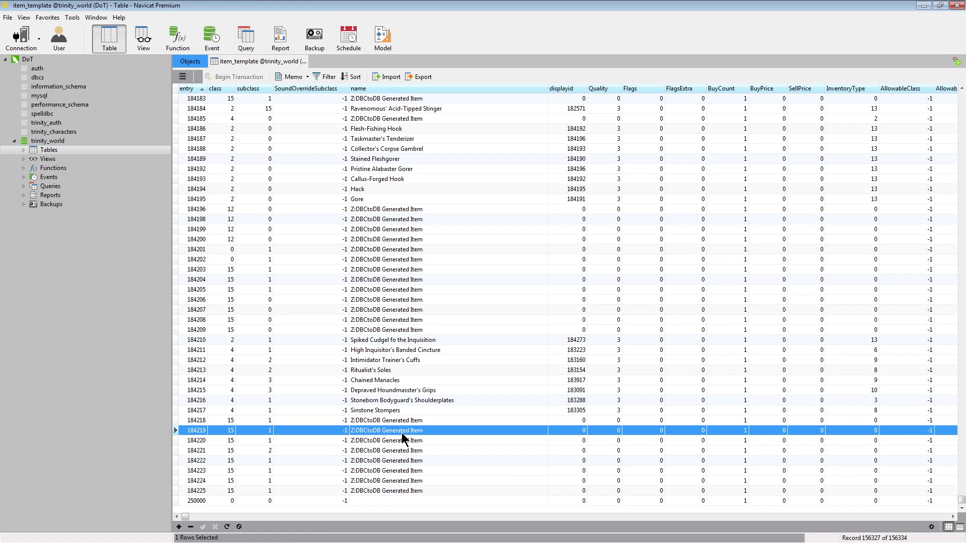
left_click_drag(584, 421, 588, 497)
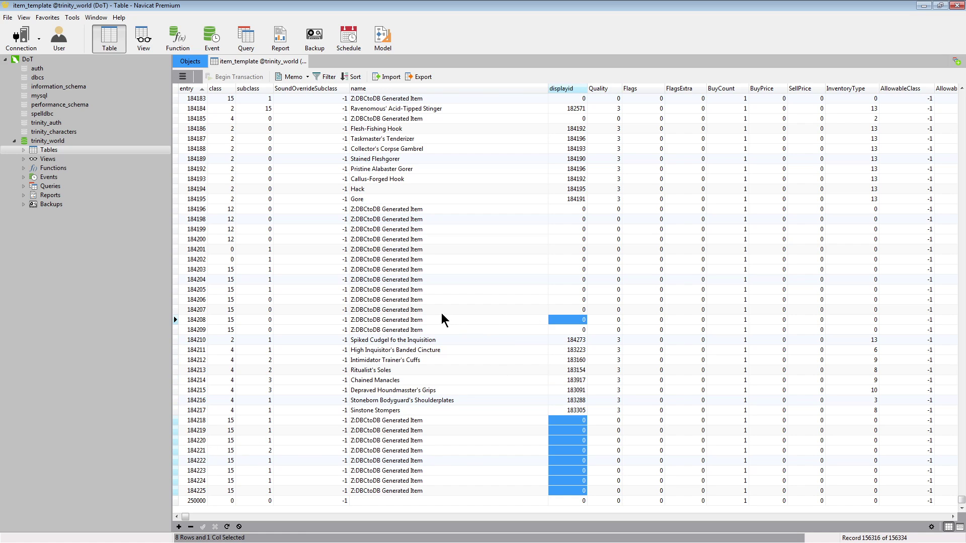
left_click(461, 271)
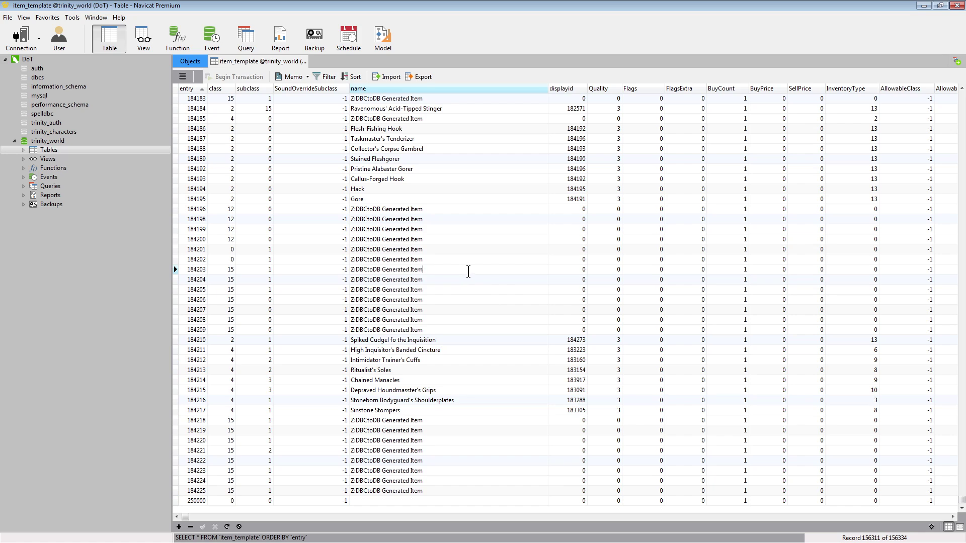
left_click_drag(473, 217, 469, 330)
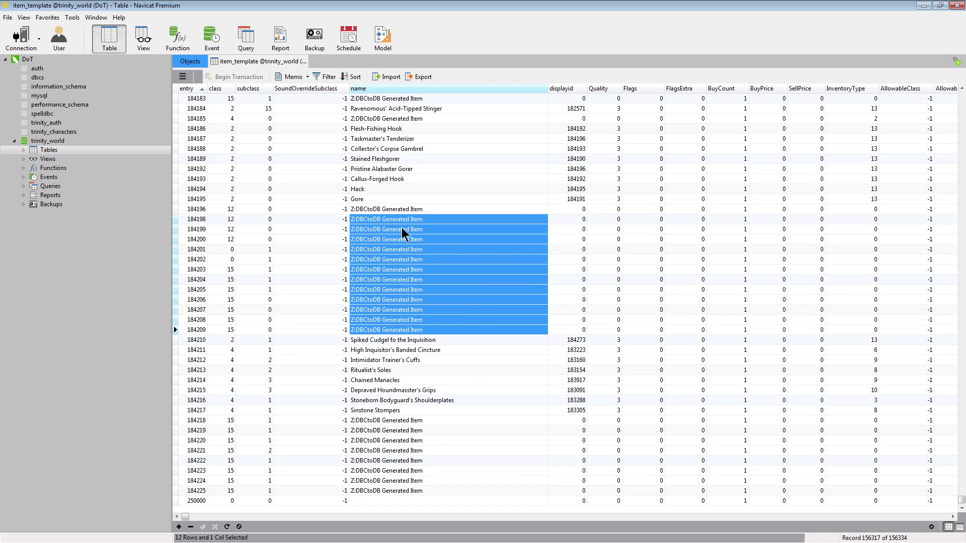
left_click_drag(561, 219, 565, 320)
left_click(392, 258)
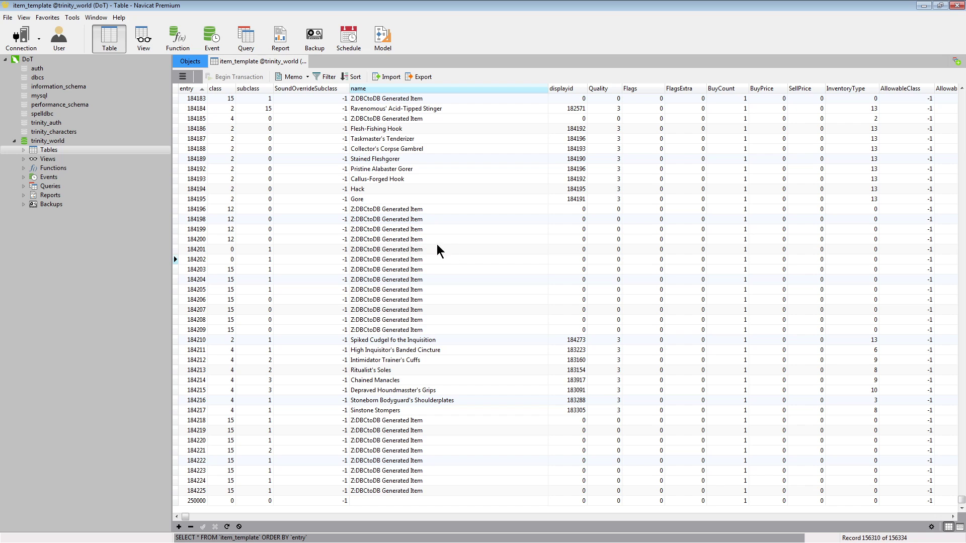
left_click(575, 239)
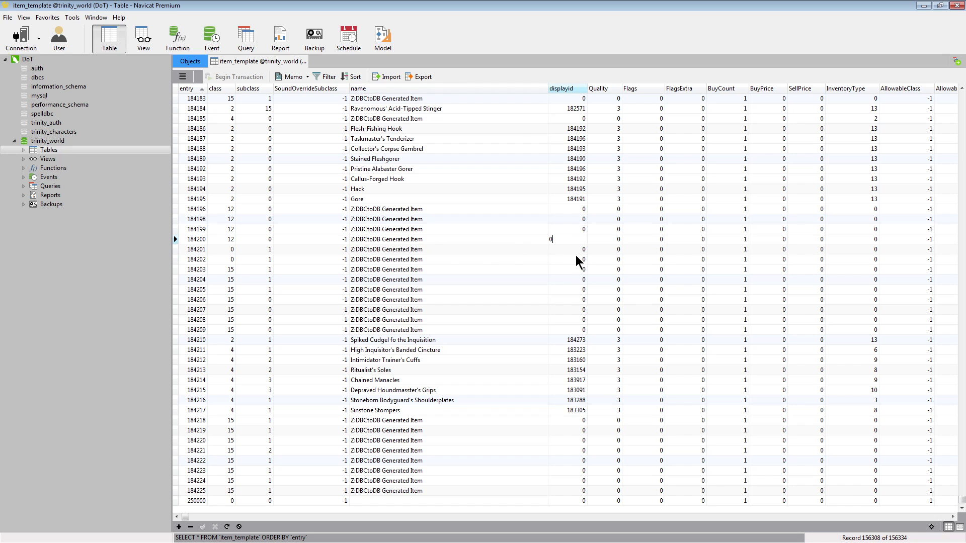
Browse the item_template rows upward from entry 184200 to about 184048, comparing item names with their displayid values.
key("Up")
key("Up")
key("Up")
key("Up")
key("Up")
key("Up")
key("Up")
key("Up")
key("Up")
key("Up")
key("Up")
key("Up")
key("Up")
key("Up")
key("Up")
key("Up")
key("Up")
key("Up")
key("Up")
key("Up")
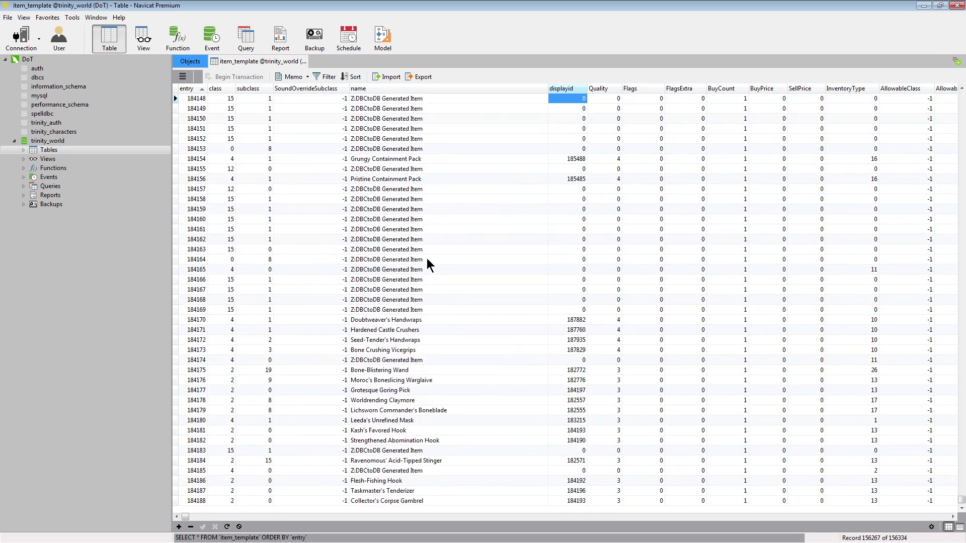
key("Up")
key("Up")
key("Up")
key("Up")
key("Up")
key("Up")
key("Up")
key("Up")
key("Up")
key("Up")
key("Up")
key("Up")
key("Up")
key("Up")
key("Up")
key("Up")
key("Up")
key("Up")
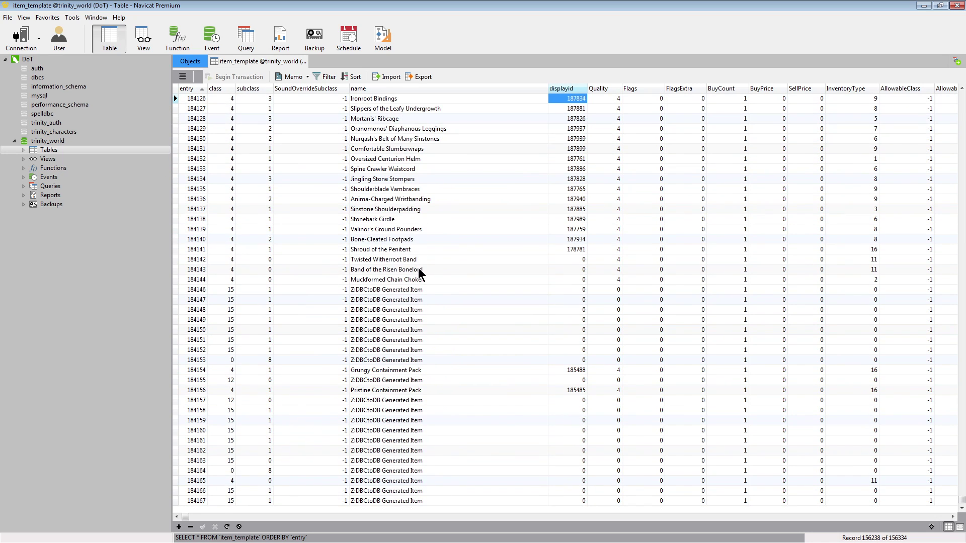
key("Up")
key("Up")
key("Up")
key("Up")
key("Up")
key("Up")
key("Up")
key("Up")
key("Up")
key("Up")
key("Up")
key("Up")
key("Up")
key("Up")
key("Up")
key("Up")
key("Up")
key("Up")
key("Up")
key("Up")
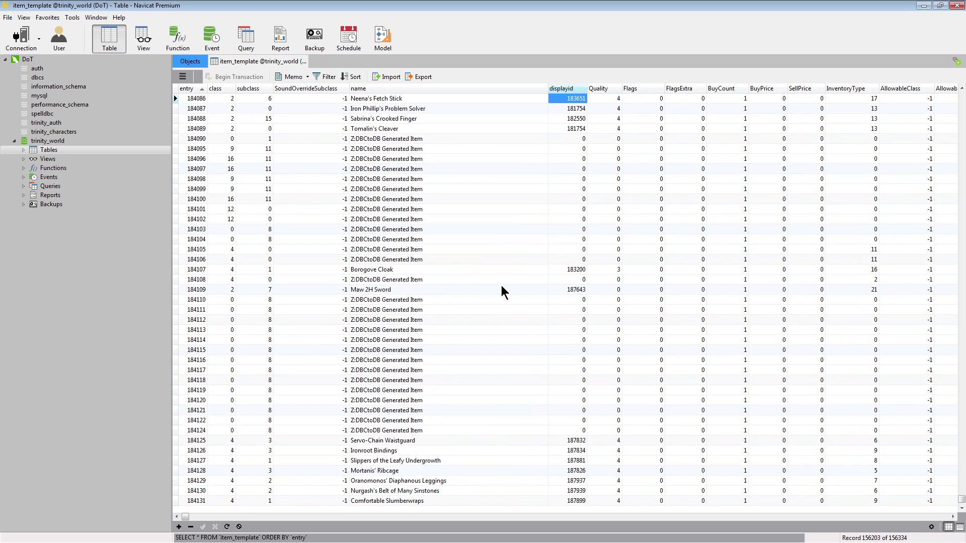
key("Up")
key("Up")
key("Up")
key("Up")
key("Up")
key("Up")
key("Up")
scroll(451, 222, "up", 10)
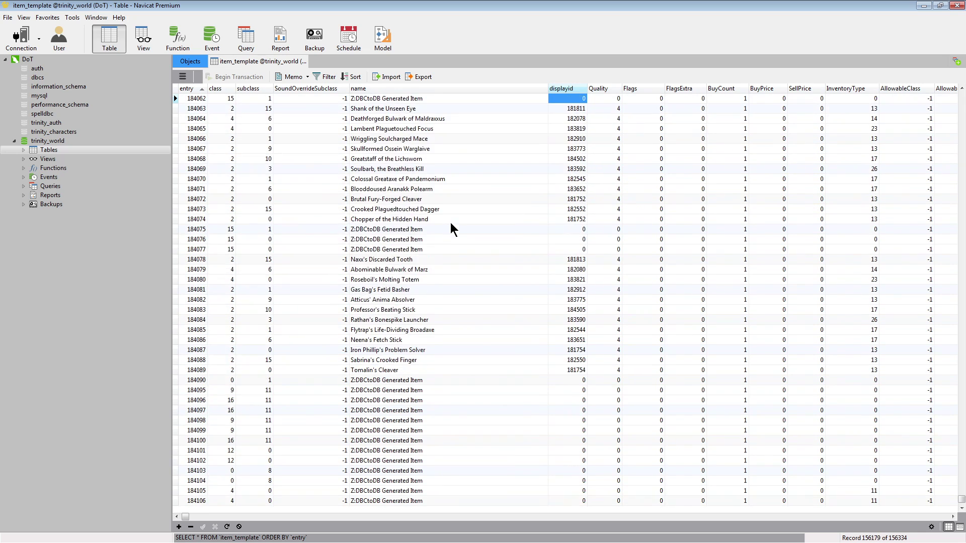
Copy the name text "Z:DBCtoDB Generated Item" from the row with entry 184062.
left_click(436, 229)
left_click_drag(424, 230, 294, 228)
key("ctrl+c")
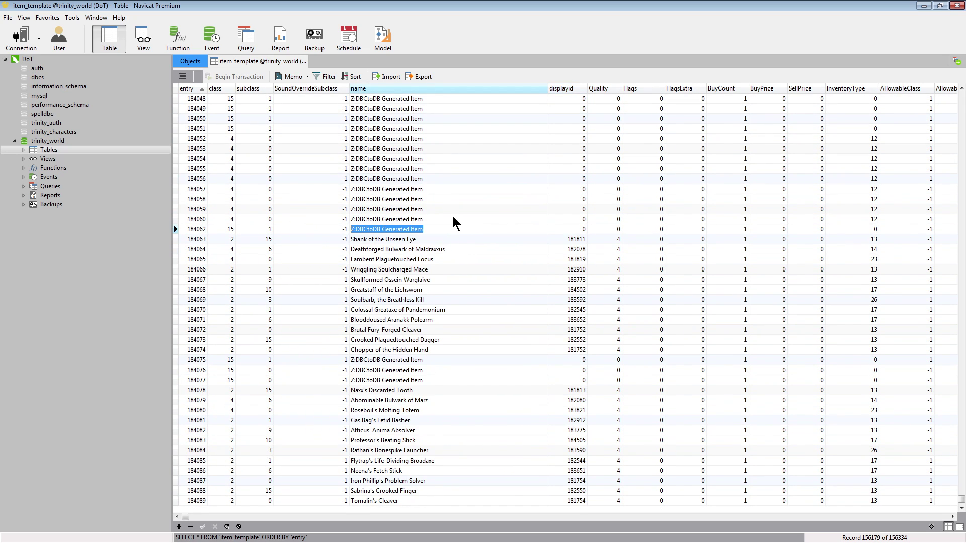
Add a table filter condition requiring name to be equal to the copied text "Z:DBCtoDB Generated Item".
left_click(328, 77)
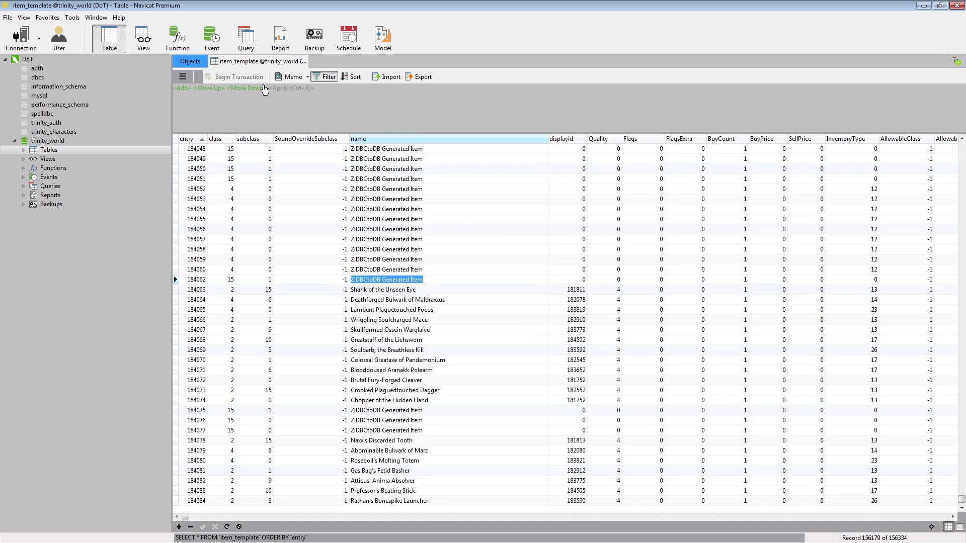
left_click(186, 89)
left_click(187, 88)
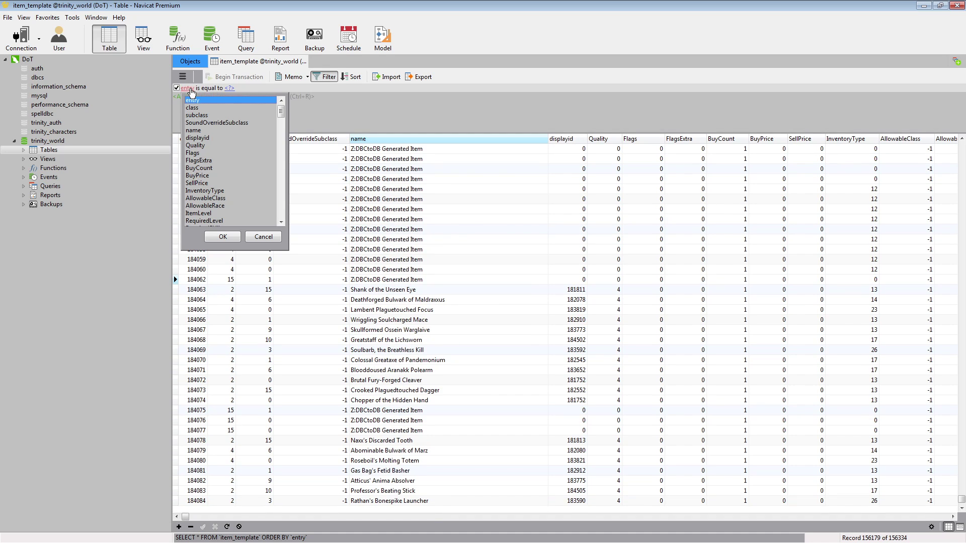
double_click(210, 131)
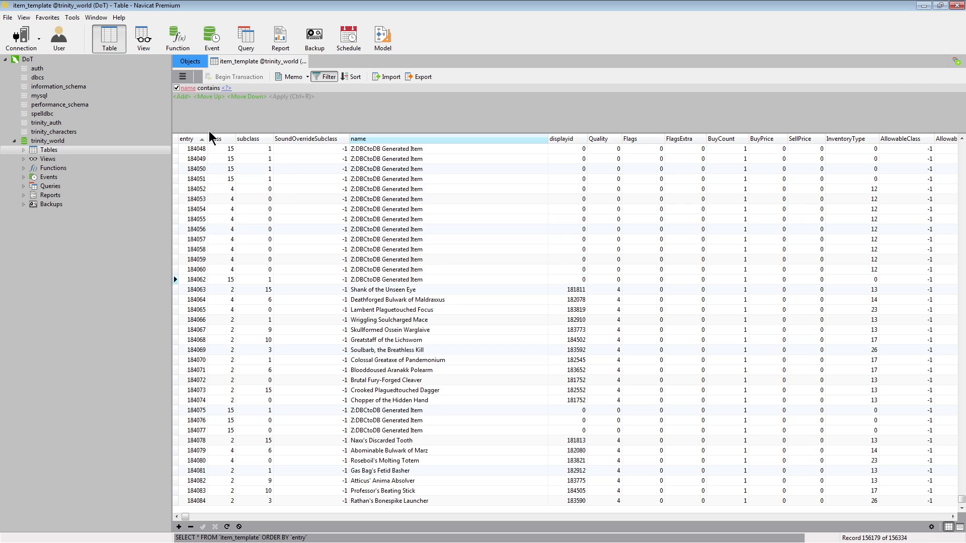
left_click(208, 89)
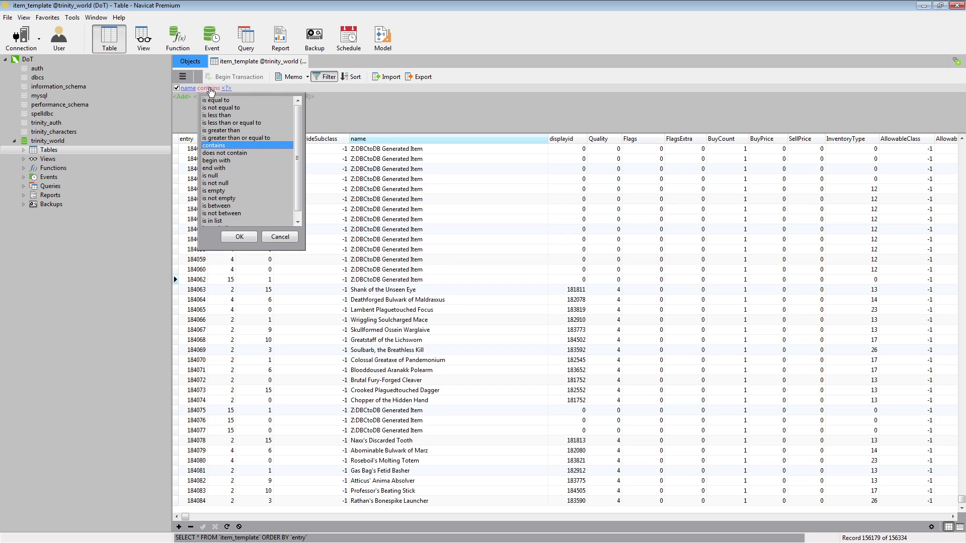
double_click(238, 107)
left_click(233, 89)
key("ctrl+v")
left_click(322, 137)
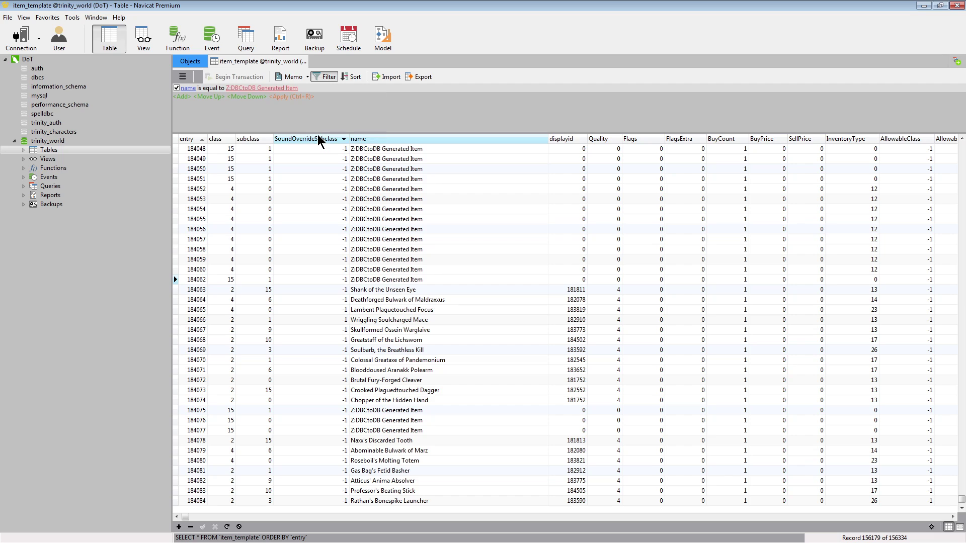
Add a second filter condition, displayid is not equal to 0, and apply the filter to item_template.
left_click(182, 98)
left_click(187, 97)
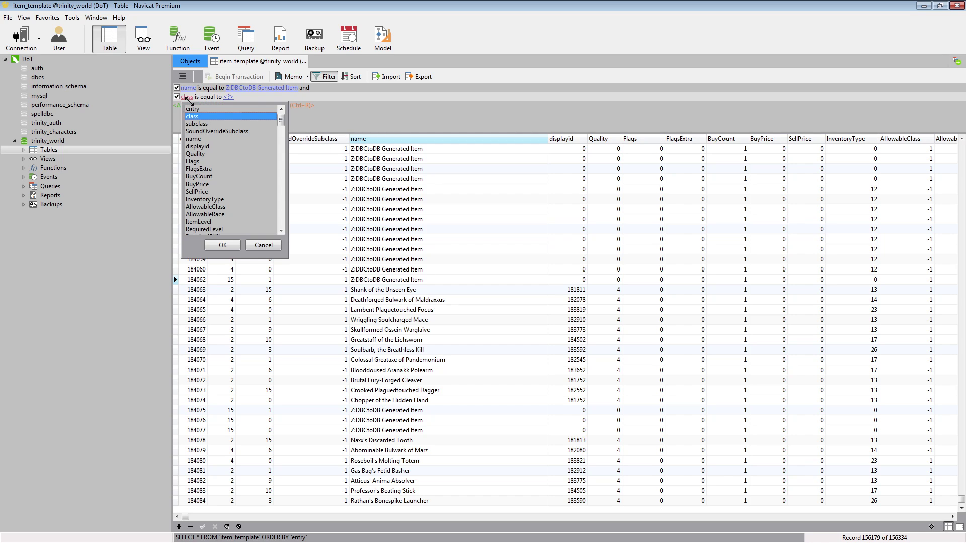
double_click(208, 150)
left_click(218, 97)
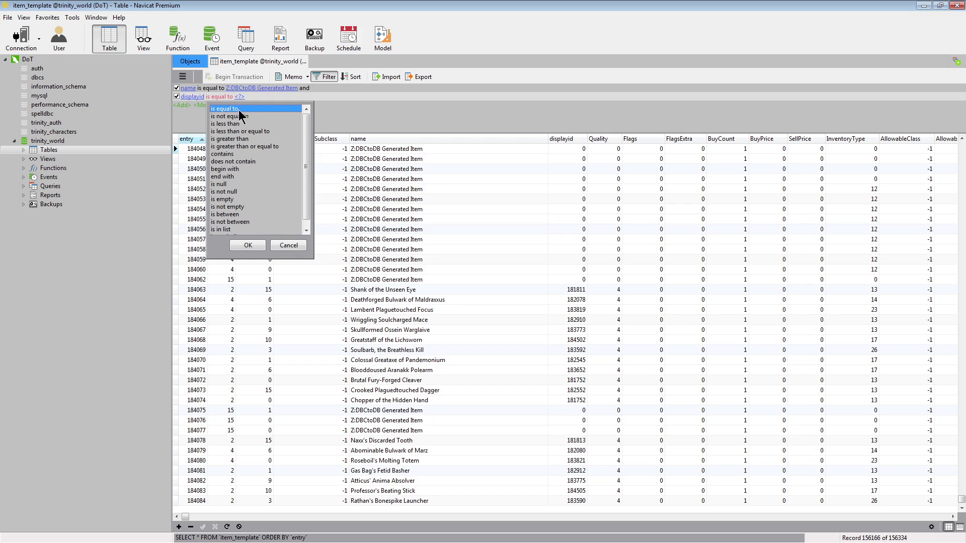
double_click(233, 116)
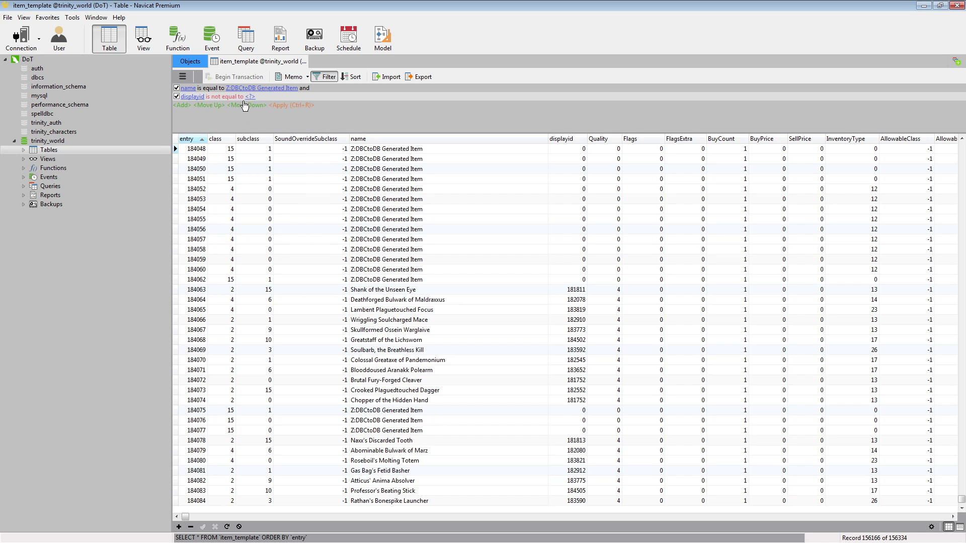
left_click(250, 97)
left_click(337, 146)
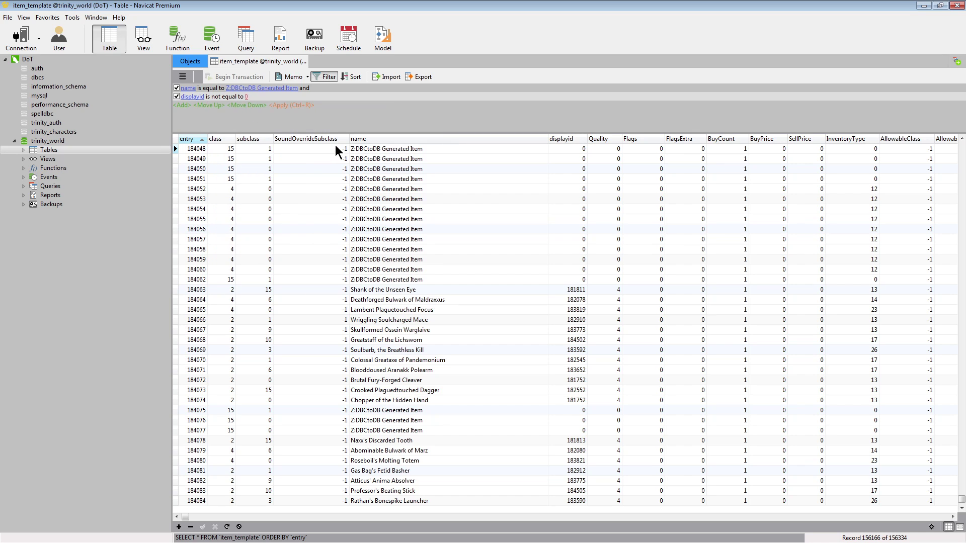
left_click(289, 105)
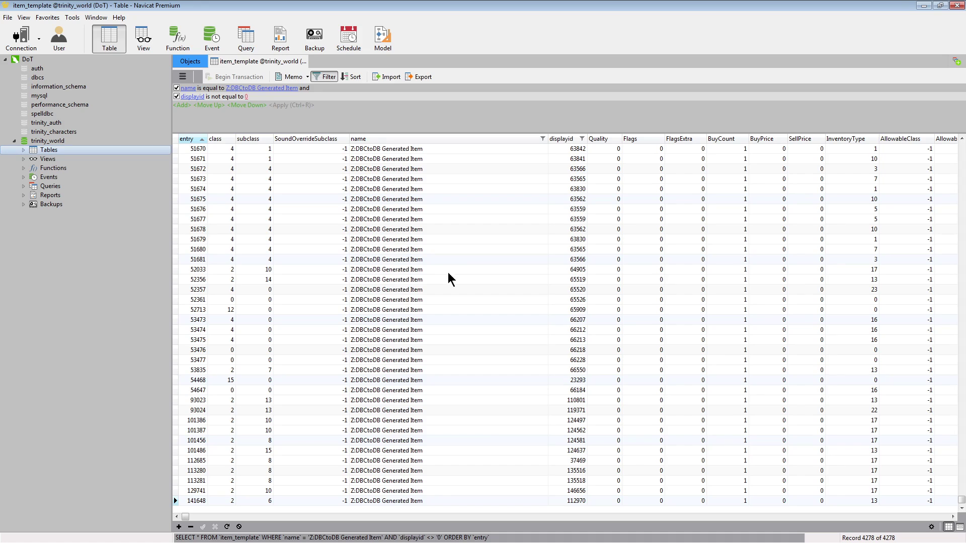
Select the row with entry 51681 and examine the filtered generated items' entry and displayid values in the rows around it.
left_click(174, 259)
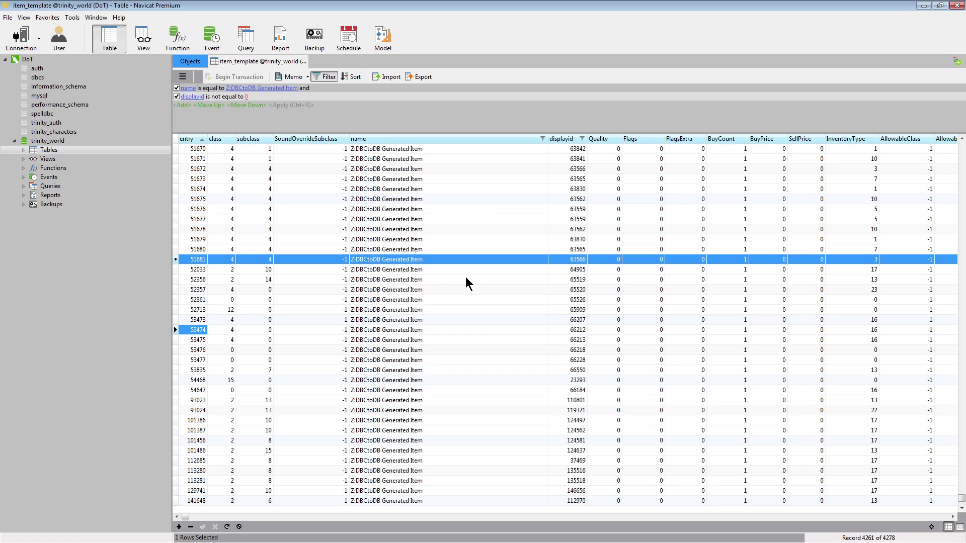
key("Down")
key("Down")
key("Down")
key("Down")
key("Down")
key("Down")
key("Down")
key("Down")
key("Down")
key("Down")
key("Down")
key("Down")
key("Down")
key("Down")
key("Down")
key("Down")
key("Down")
key("Up")
key("Up")
key("Up")
key("Up")
key("Up")
key("Up")
key("Up")
key("Up")
key("Up")
key("Up")
key("Up")
key("Up")
key("Up")
key("Up")
key("Up")
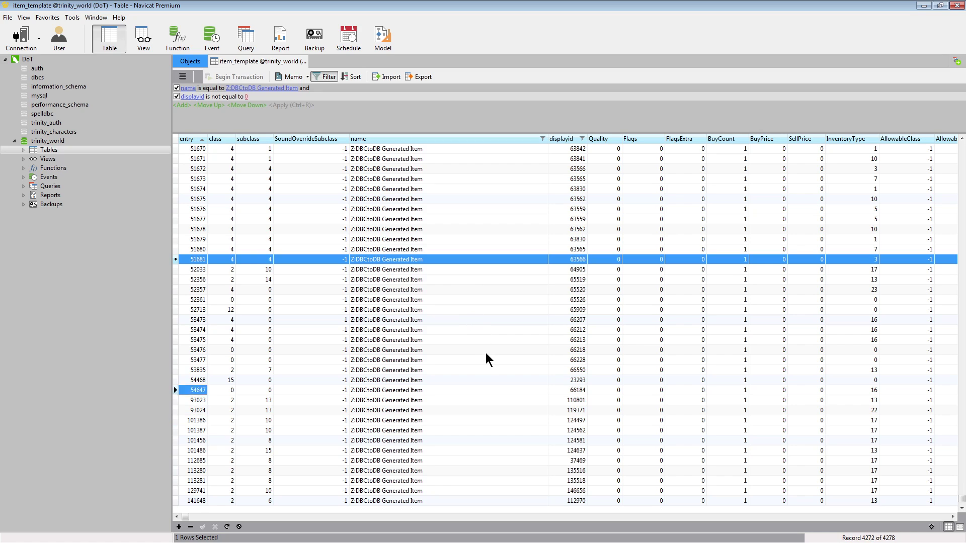
key("Down")
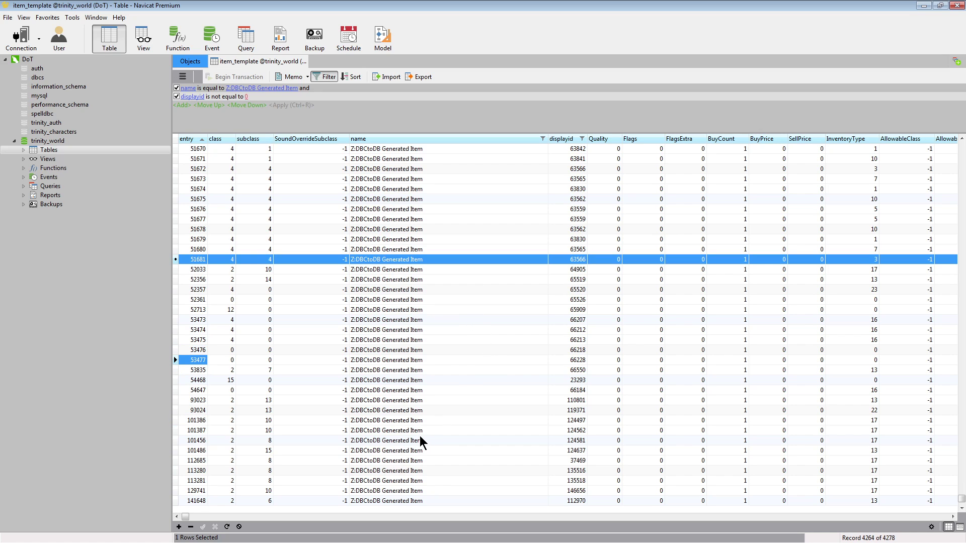
key("Up")
key("Up")
key("Up")
key("Up")
key("Up")
key("Up")
key("Up")
key("Up")
key("Up")
key("Up")
key("Up")
key("Up")
key("Up")
key("Up")
key("Up")
key("Up")
key("Up")
key("Up")
key("Up")
key("Up")
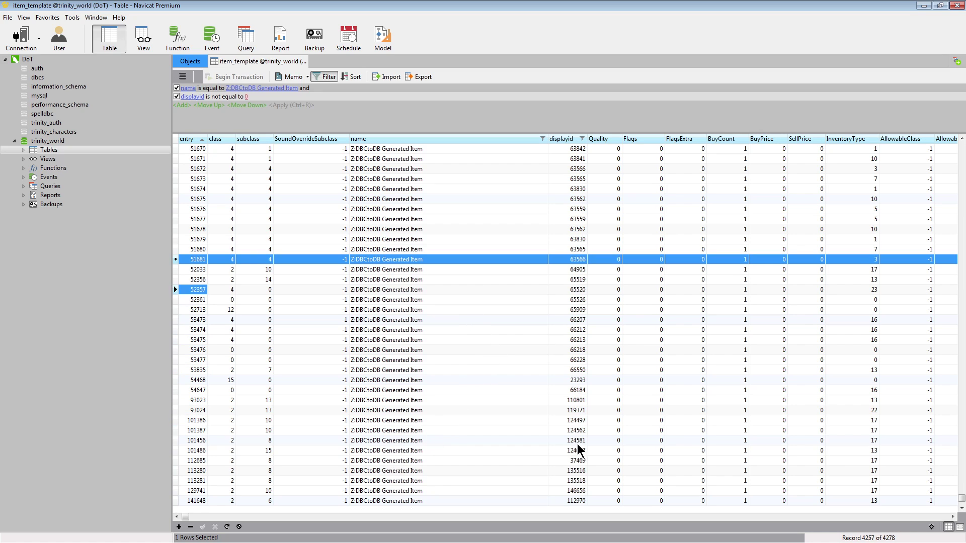
Examine the entry and displayid values of the filtered generated items toward the end of the item_template list.
key("Down")
key("Down")
key("Down")
key("Down")
key("Down")
key("Down")
key("Down")
key("Down")
key("Down")
key("Down")
key("Down")
key("Down")
key("Down")
key("Down")
key("Down")
key("Down")
key("Down")
key("Down")
key("Down")
key("Down")
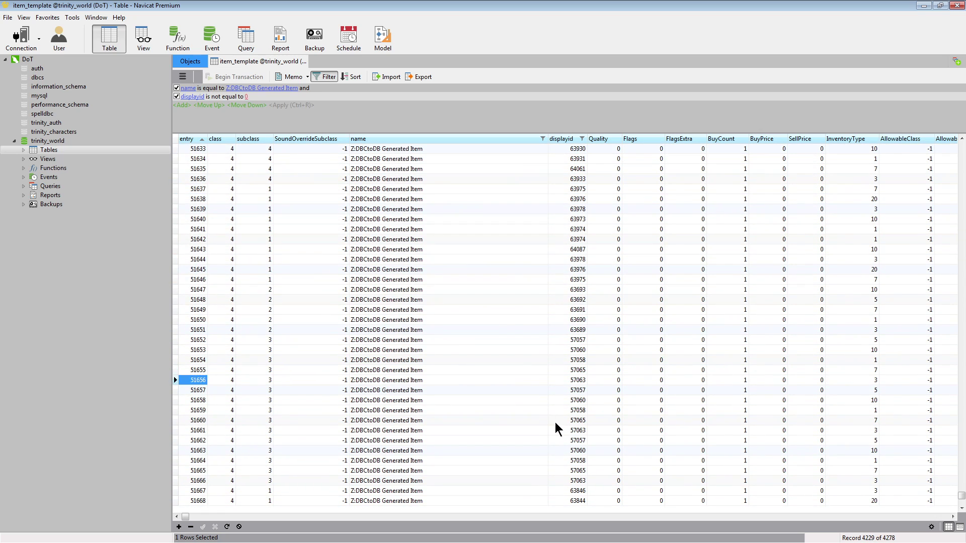
left_click(959, 466)
mouse_move(960, 480)
left_mouse_down()
mouse_move(940, 163)
mouse_move(937, 486)
mouse_move(924, 505)
left_mouse_up()
scroll(390, 406, "up", 4)
Take entry 101386 from the table and create that item in the World of Warcraft client with the command .add 101386.
double_click(201, 420)
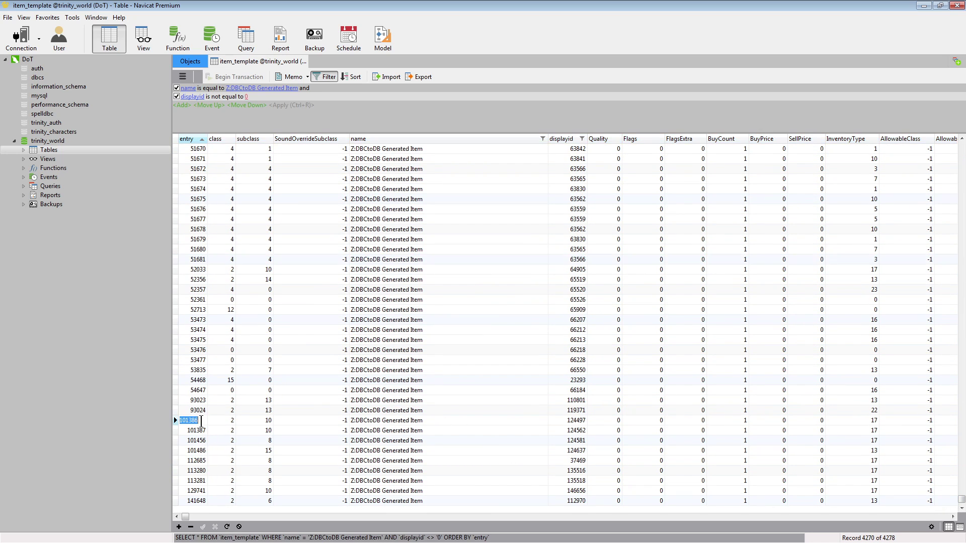
left_click(164, 398)
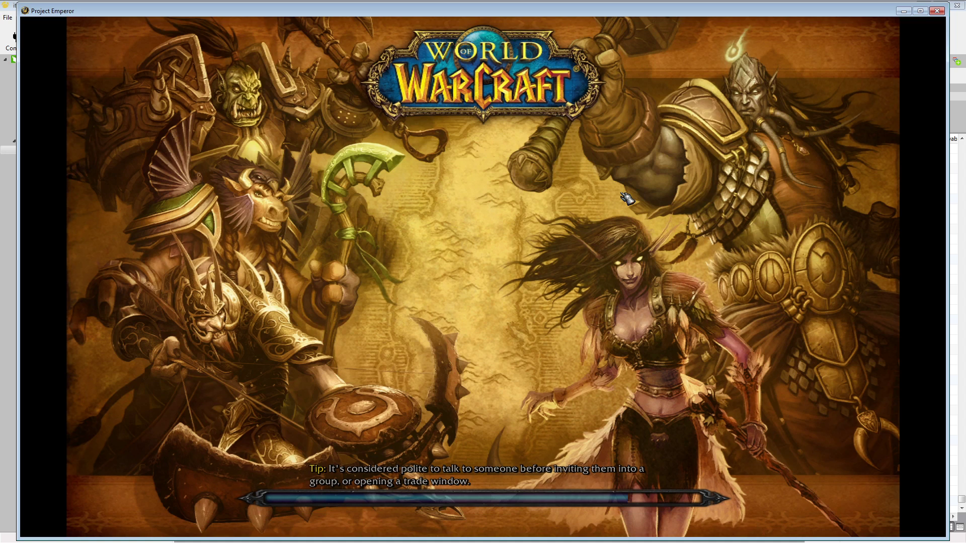
key("alt+Tab")
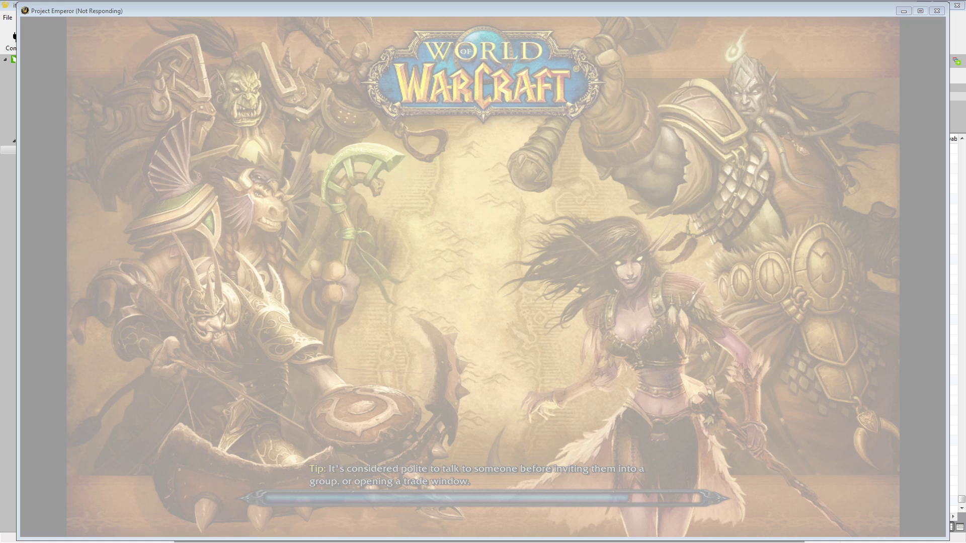
key("alt+Tab")
left_click(362, 15)
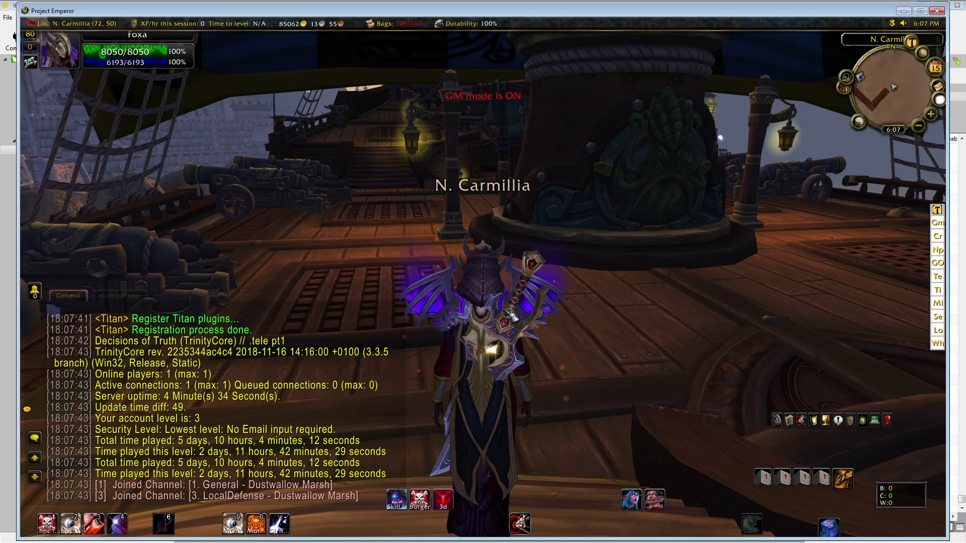
key("Return")
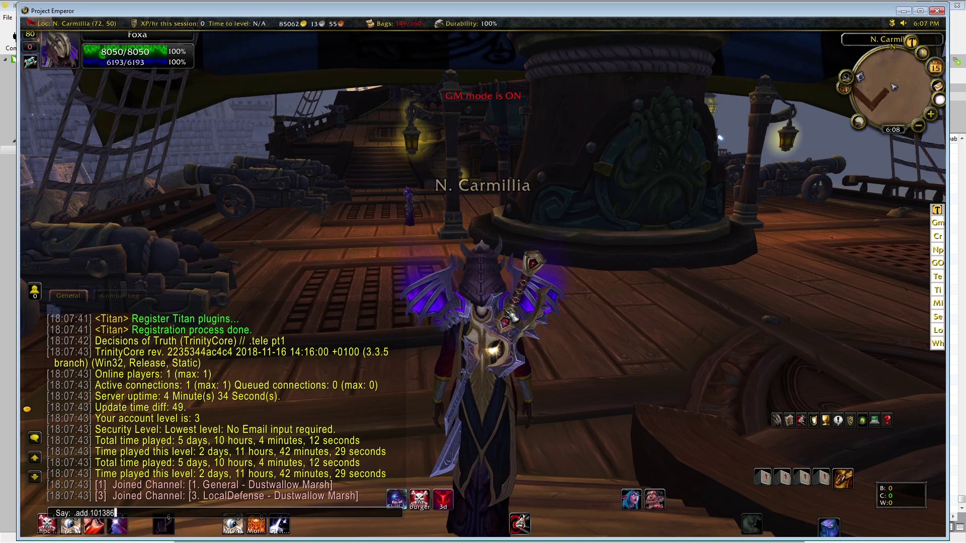
type(".add 101386")
key("Return")
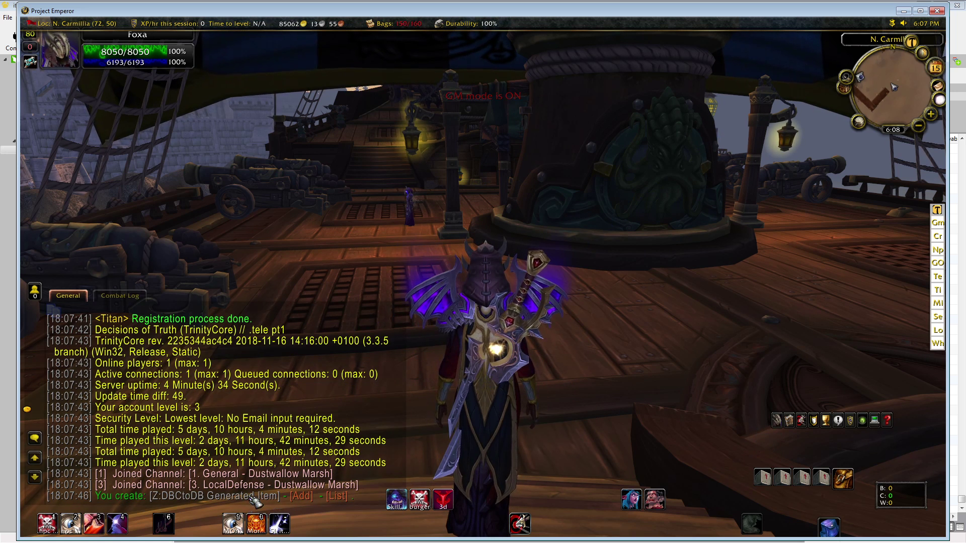
Search the inventory for "Z:" and preview the generated staff 101386 in the Dressing Room, rotating the character model.
key("b")
key("b")
key("i")
key("i")
key("b")
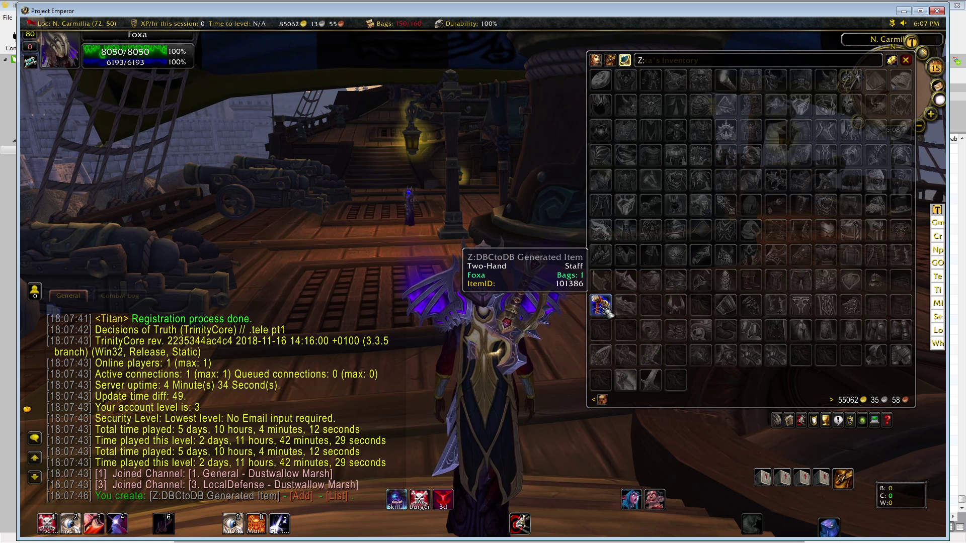
left_click(601, 306, "ctrl")
left_click(44, 136)
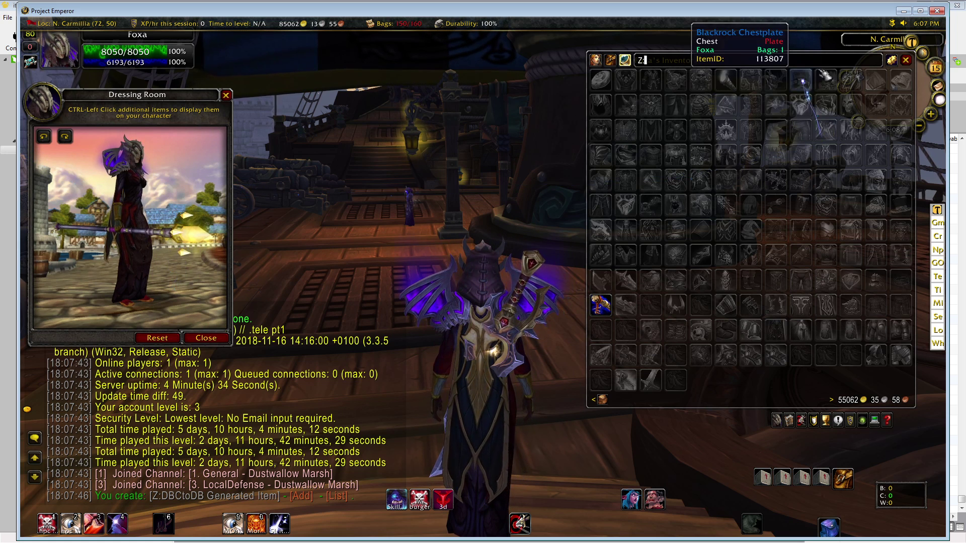
Clear the inventory search and destroy the generated staff 101386.
key("BackSpace")
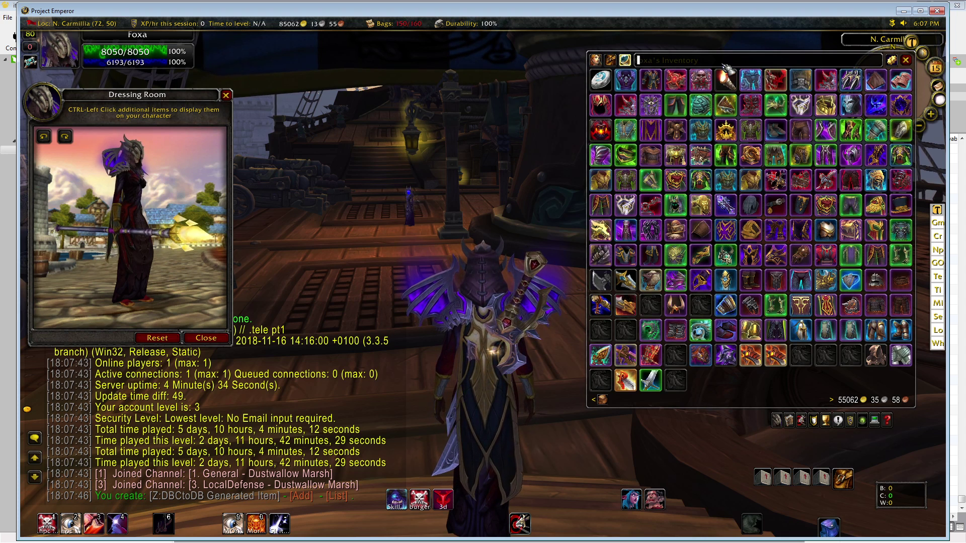
key("alt+Tab")
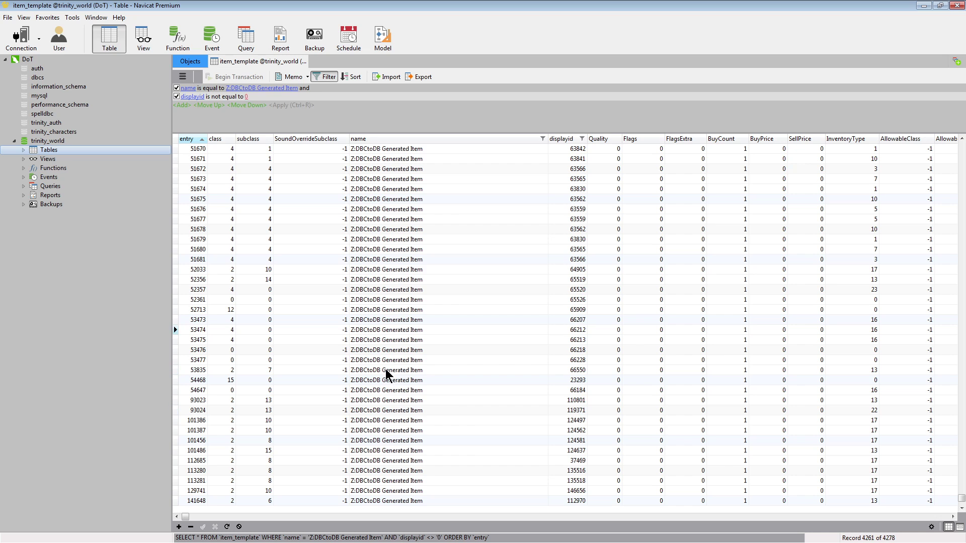
key("alt+Tab")
left_click(601, 256)
left_click(432, 161)
left_click(443, 139)
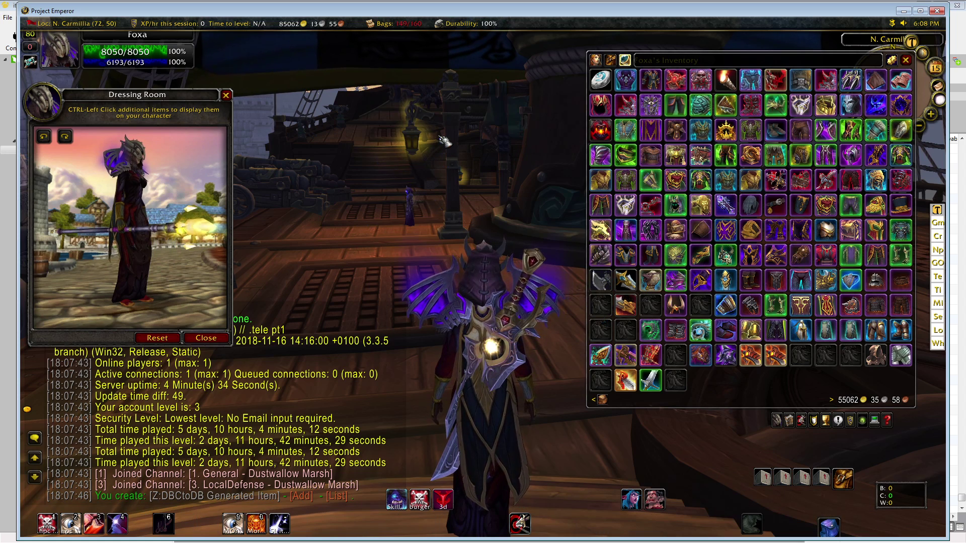
Create generated item 52356 with the .add command and equip it to inspect its model on the character.
key("a")
key("Return")
type(".add")
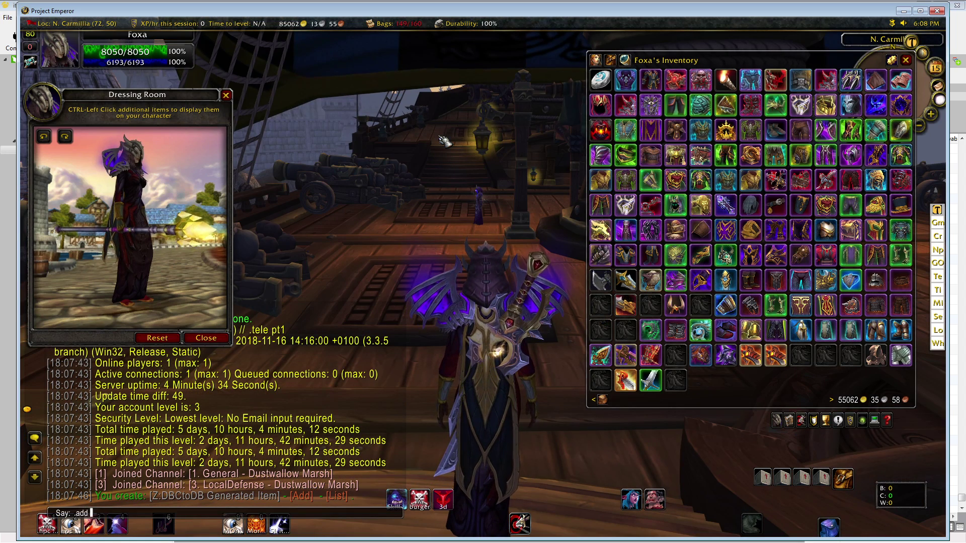
type("52356")
key("Return")
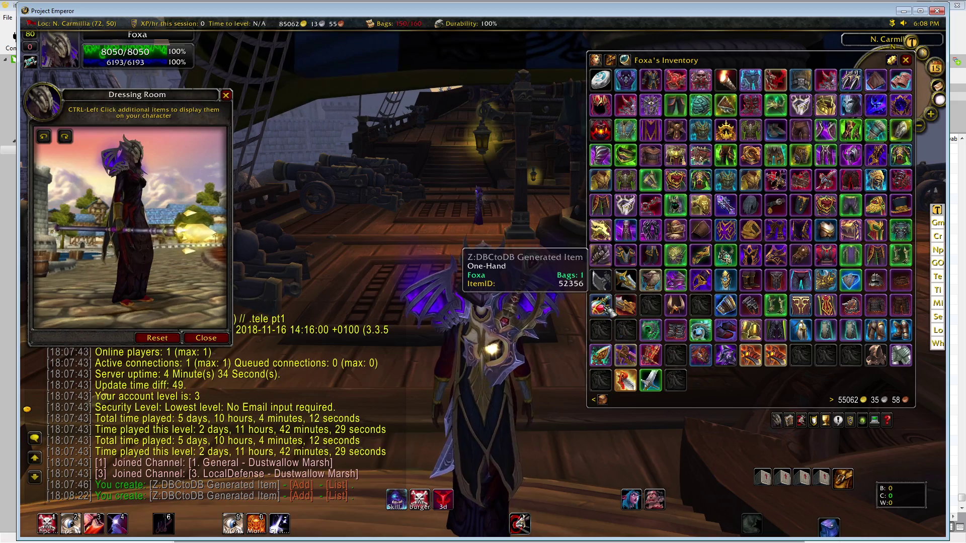
right_click(605, 307)
left_click_drag(554, 322, 131, 288)
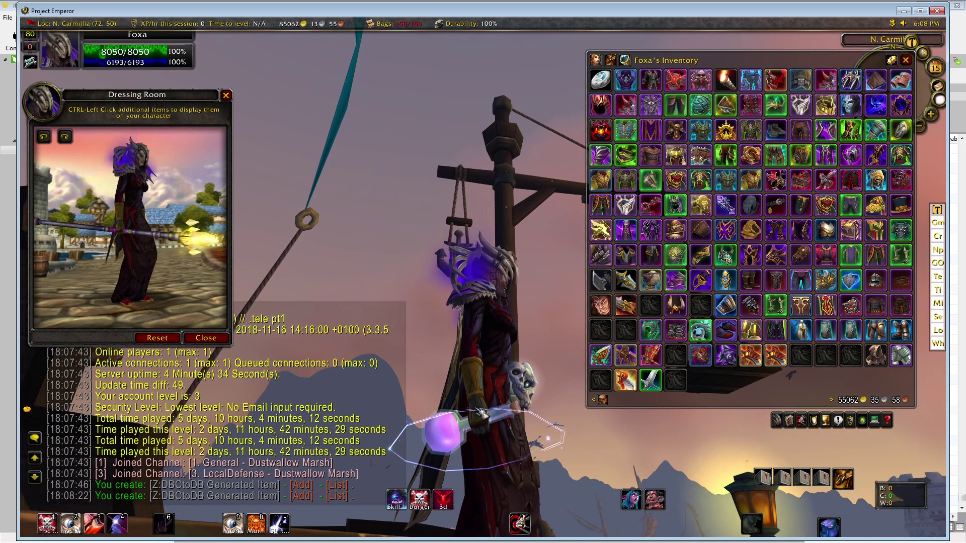
Open the character window and destroy the equipped one-hand item 52356.
key("c")
left_click_drag(342, 328, 496, 272)
left_click(429, 134)
Look up entry 113280 in Navicat, create that item in the game, and equip it to inspect its model.
key("alt+Tab")
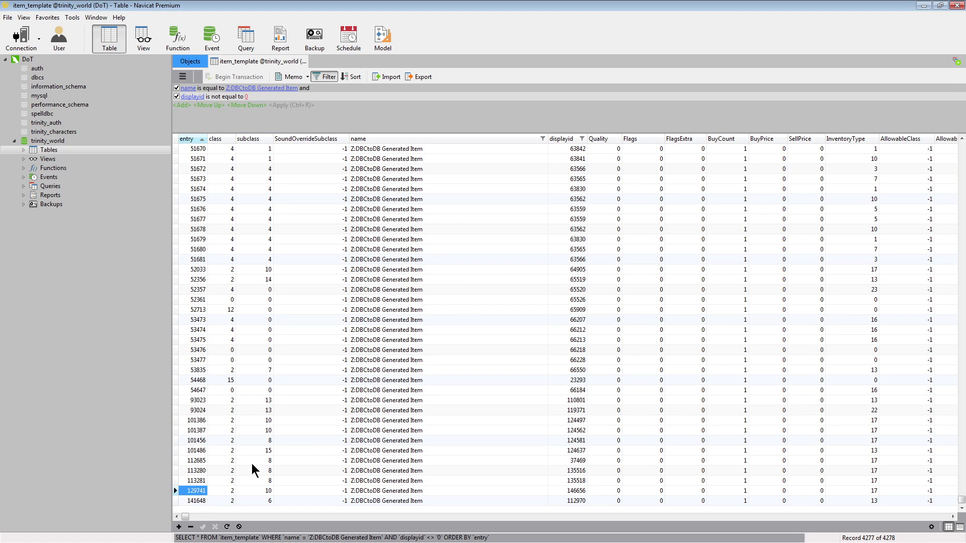
key("alt+Tab")
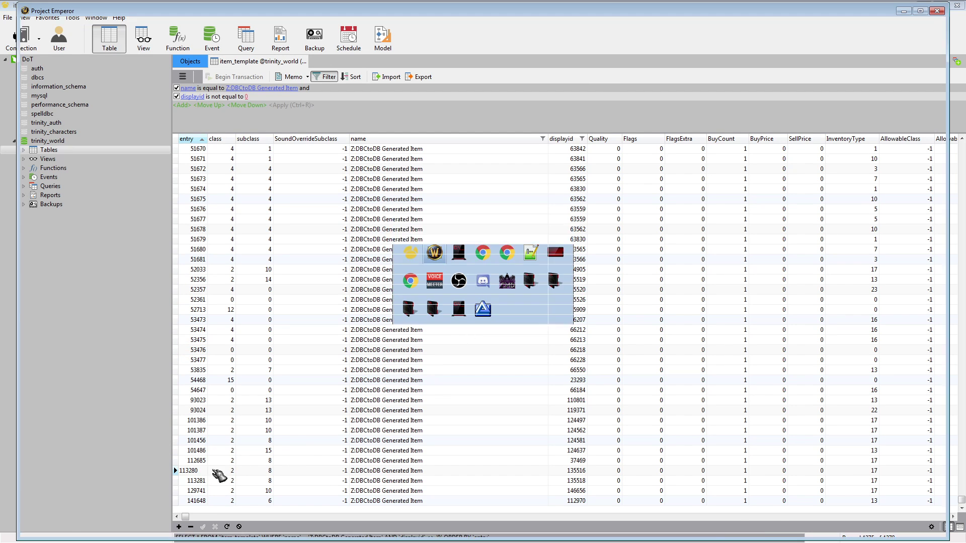
key("Return")
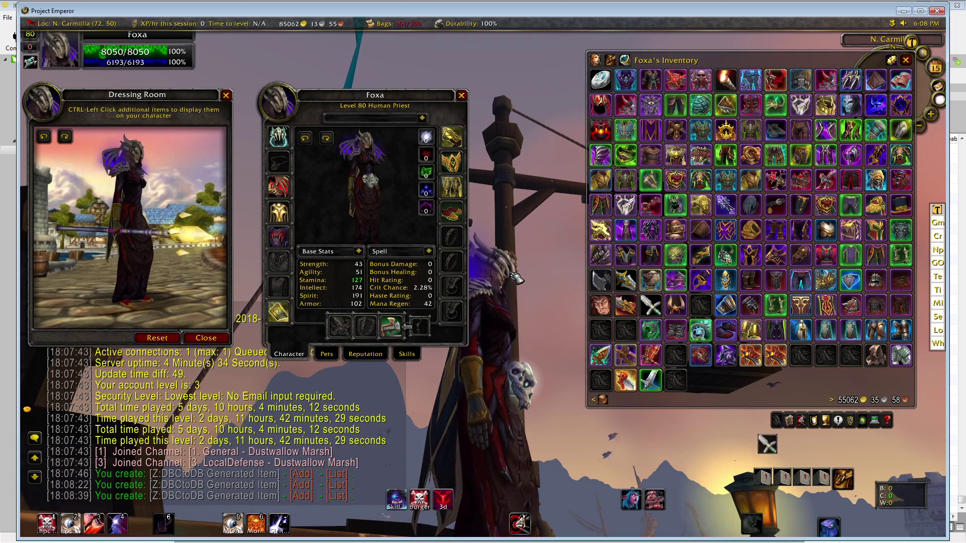
right_click(650, 305)
left_click_drag(547, 423, 622, 347)
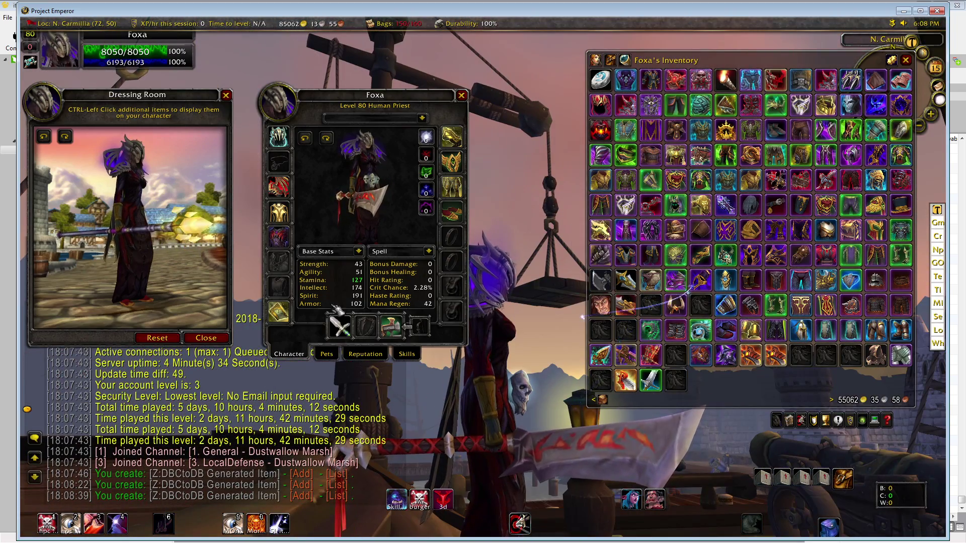
Replace the equipped blade with generated item 129741, destroying the old weapon and creating the new one with the .add command.
left_click_drag(339, 327, 493, 166)
key("Escape")
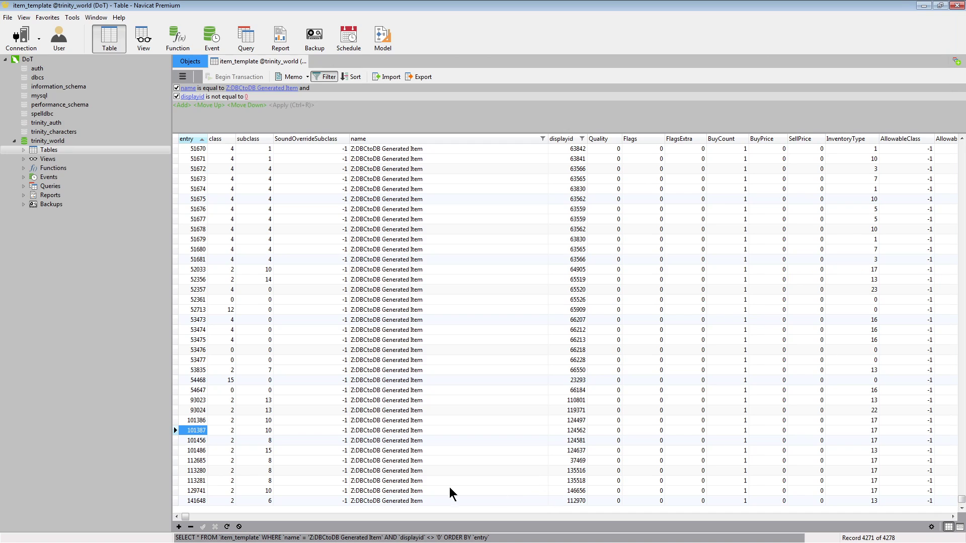
key("alt+Tab")
key("Return")
type(".add 129741")
key("Return")
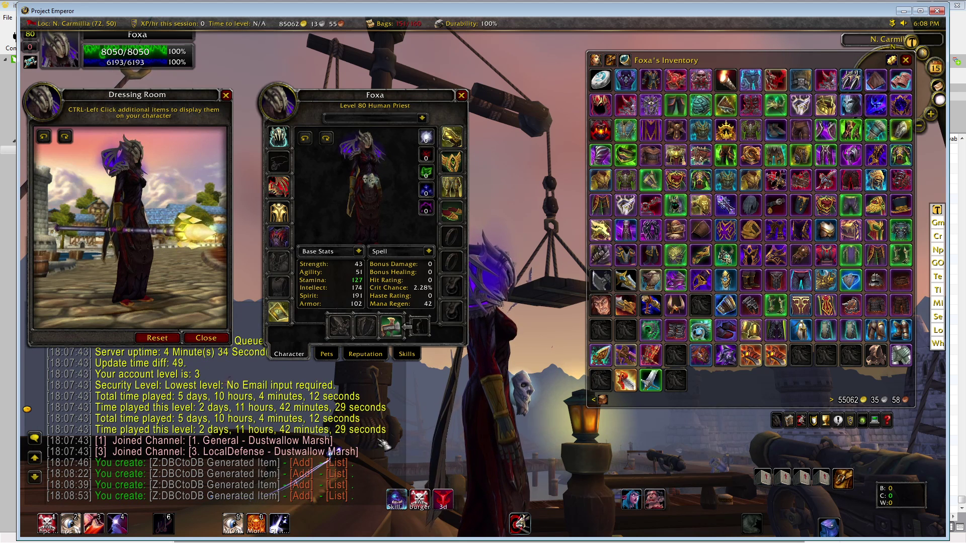
right_click(654, 311)
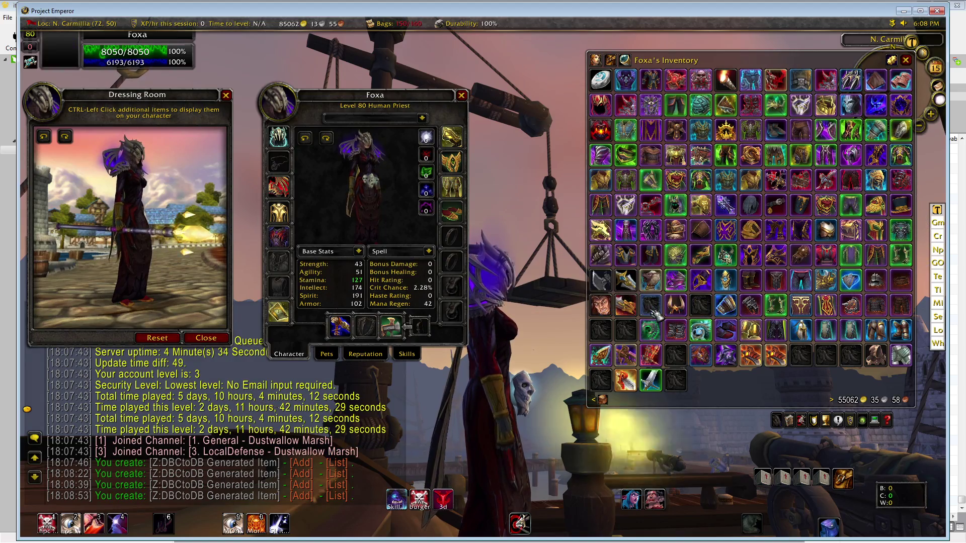
left_click_drag(527, 410, 289, 408)
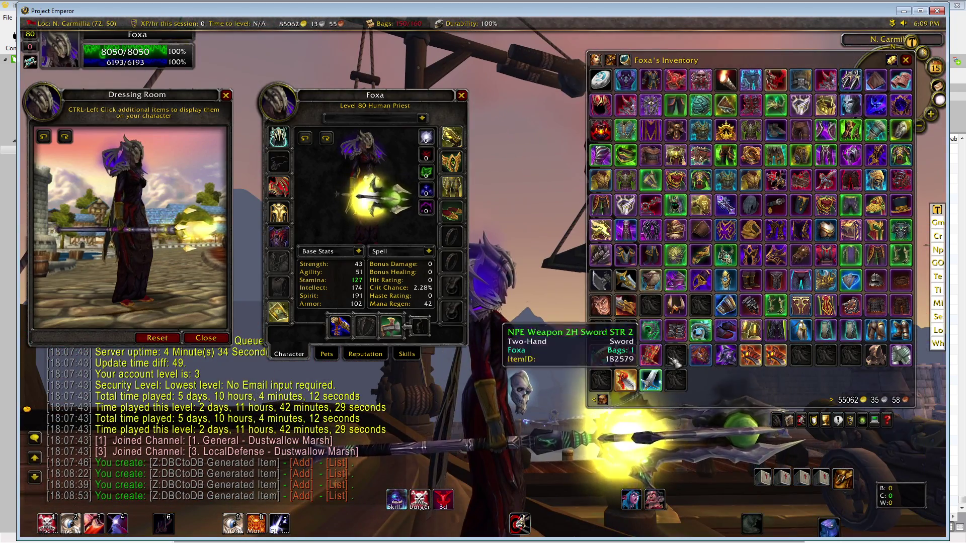
Destroy the equipped generated two-hand weapon.
left_click(341, 326)
left_click(533, 166)
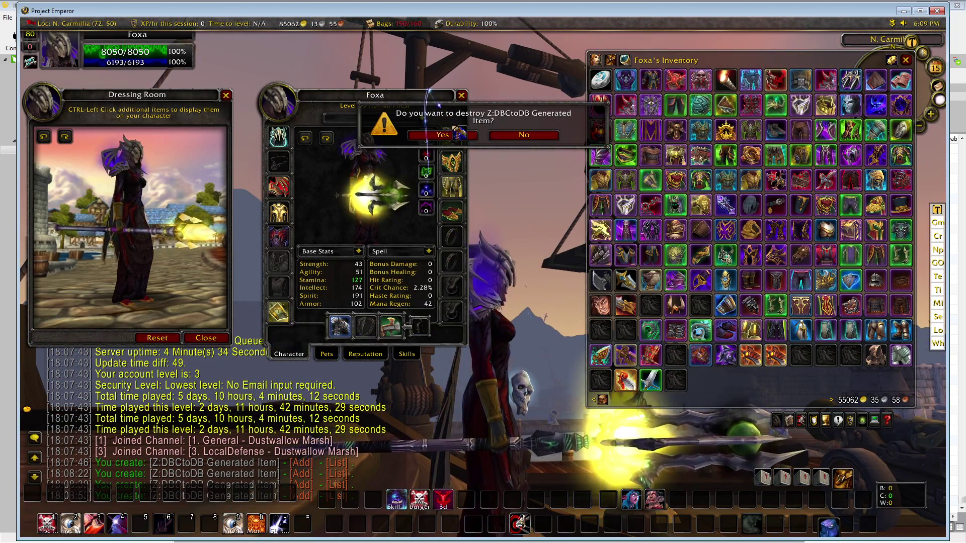
left_click(447, 135)
Pick an armor entry in Navicat and create the generated mail legs with item ID 51665 in the game.
key("alt+Tab")
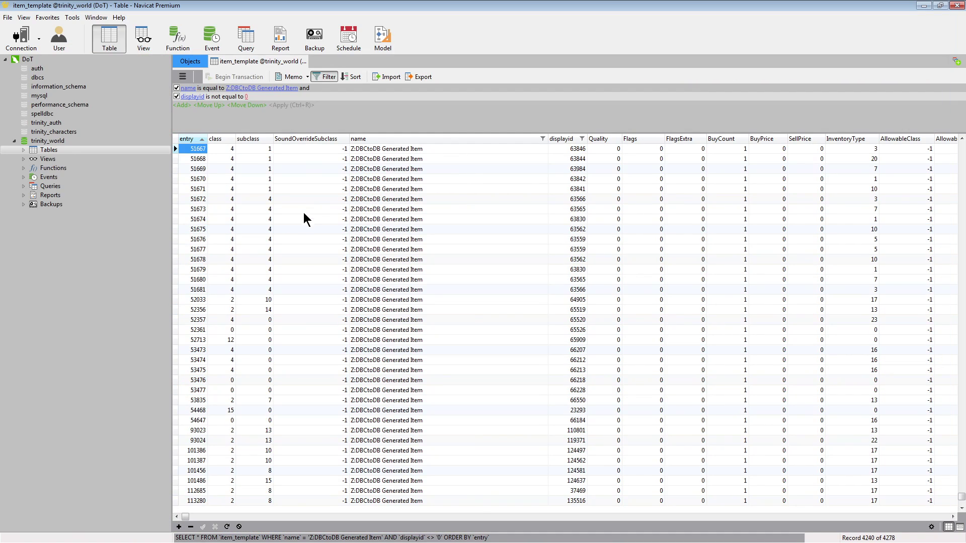
left_click(201, 219)
key("alt+Tab")
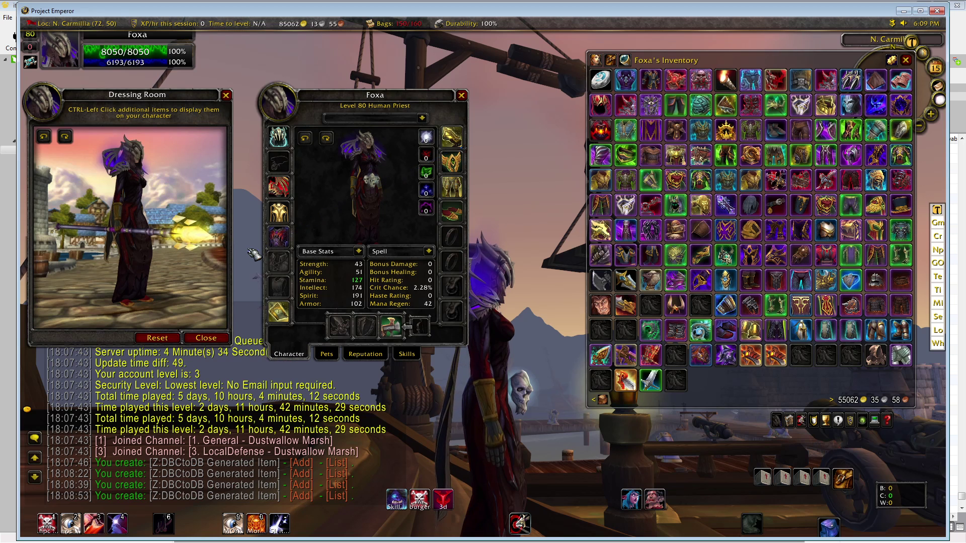
mouse_move(647, 315)
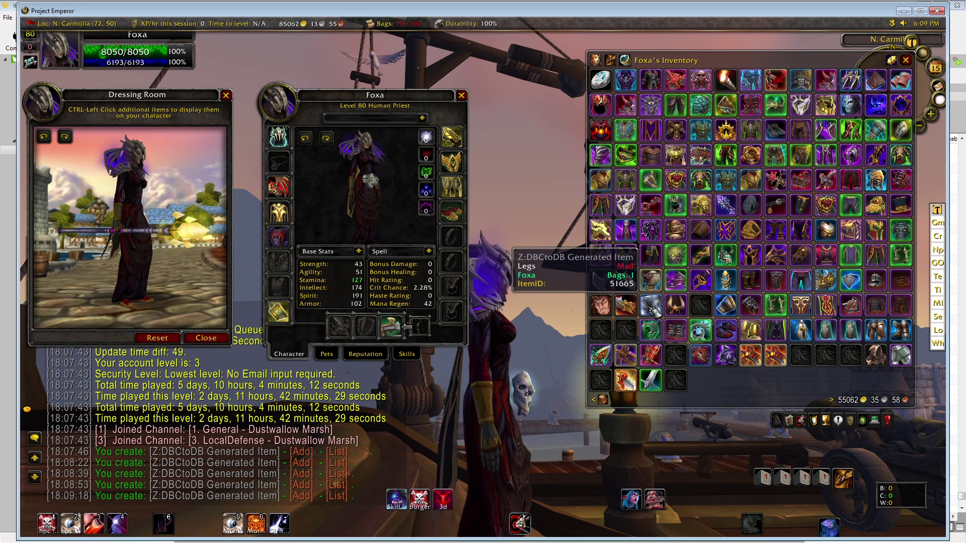
Move the equipped robe into the inventory and run the SkillFIX macro on the character.
left_click_drag(279, 236, 600, 330)
left_click_drag(558, 363, 453, 365)
left_click(398, 500)
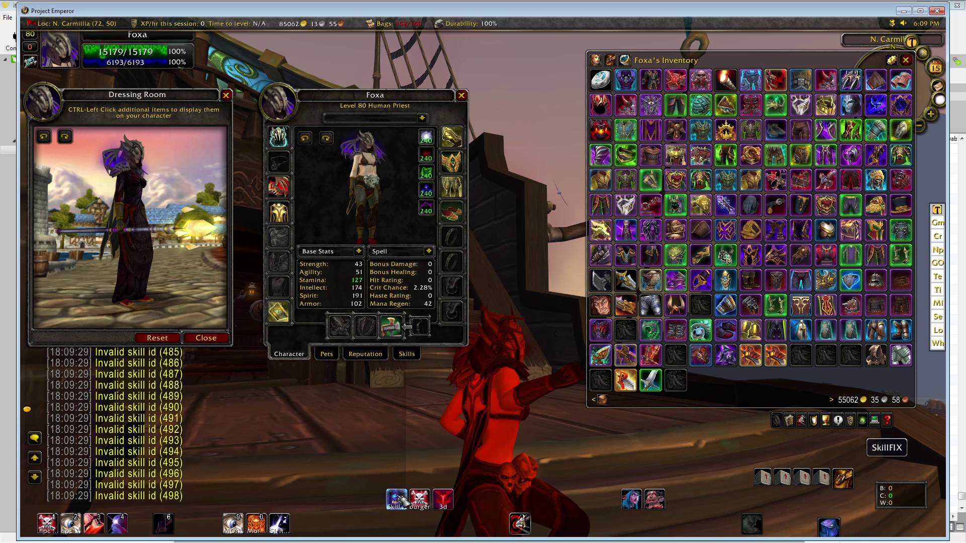
Unequip the character's helmet and belt into free inventory slots.
left_click(604, 301)
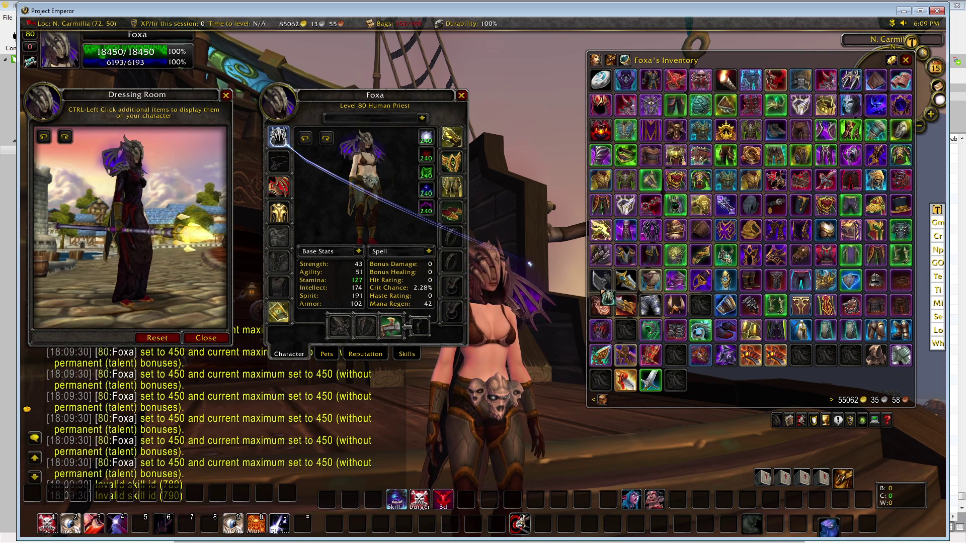
left_click(628, 331)
left_click(631, 333)
left_click(675, 381)
left_click(452, 163)
left_click(701, 307)
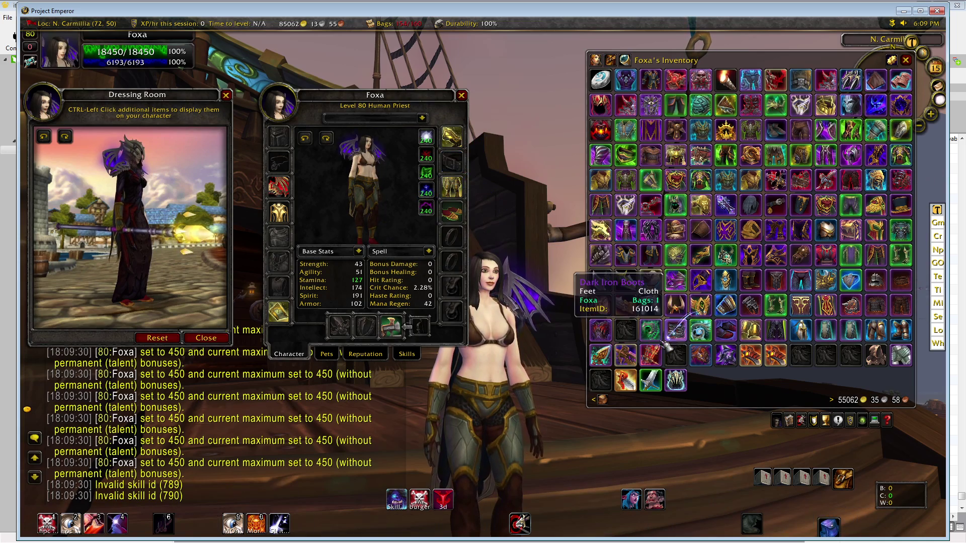
Equip the generated mail legs 51665 to inspect their model, and destroy them.
right_click(649, 306)
left_click_drag(517, 399, 518, 312)
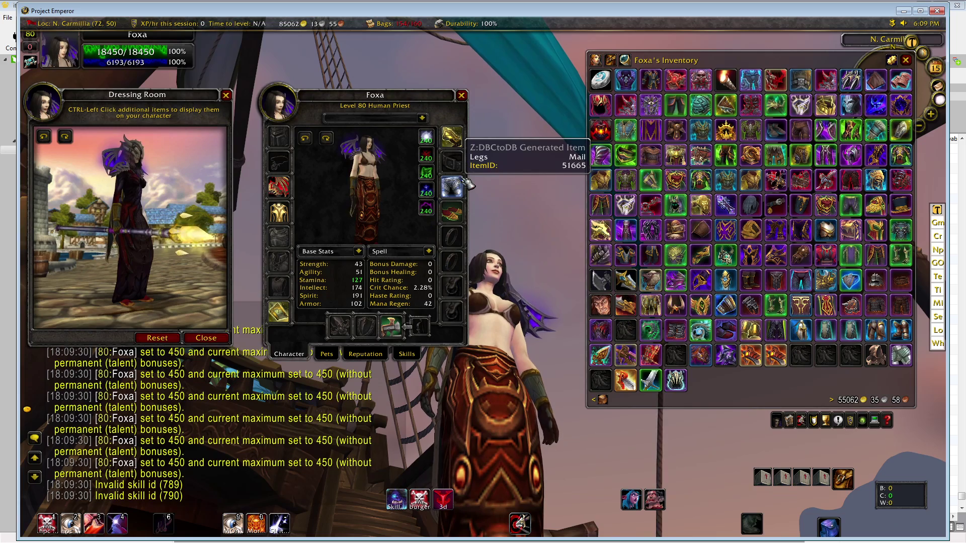
left_click_drag(452, 187, 503, 211)
left_click(432, 134)
Copy chest armor entry 51632 from item_template, create the item in the game with the .add command, and equip it.
key("alt+Tab")
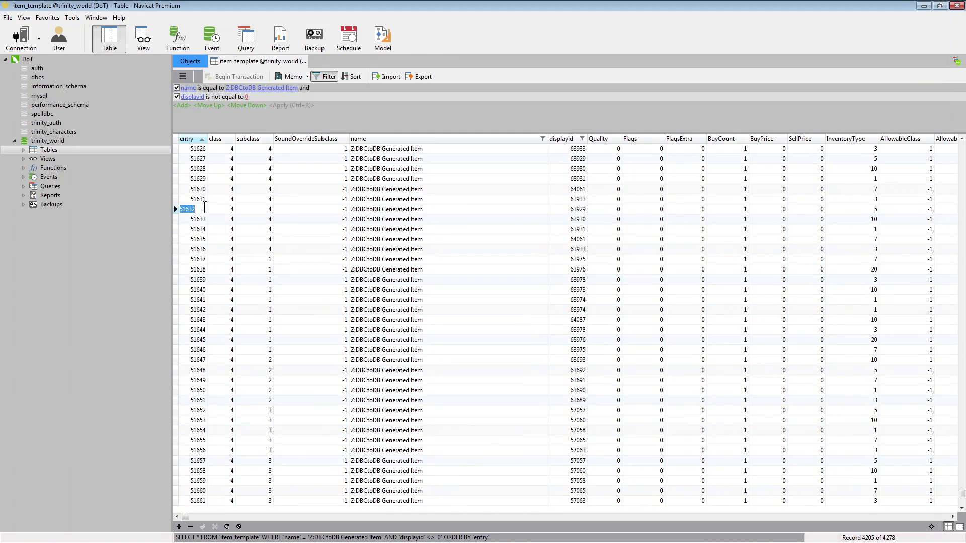
key("alt+Tab")
key("Return")
type(".add")
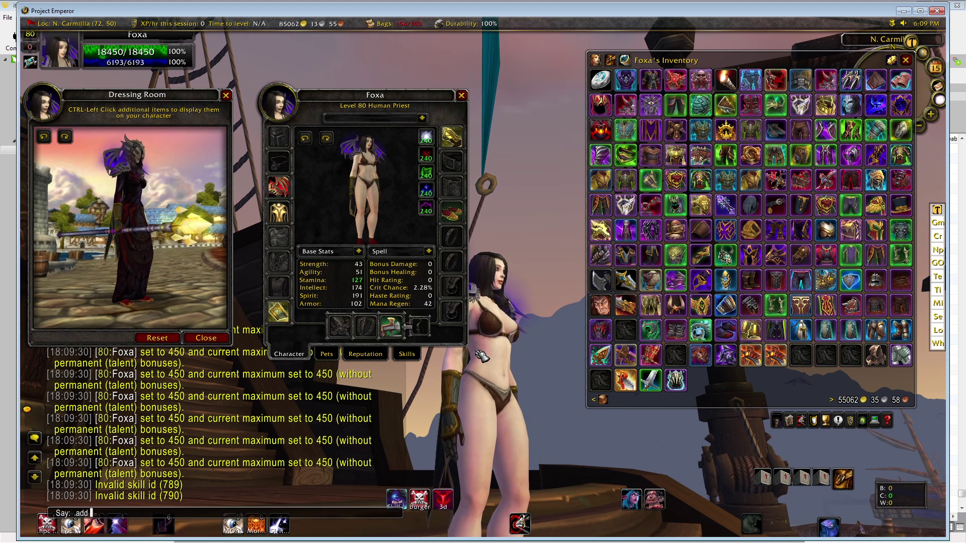
key("ctrl+v")
key("Return")
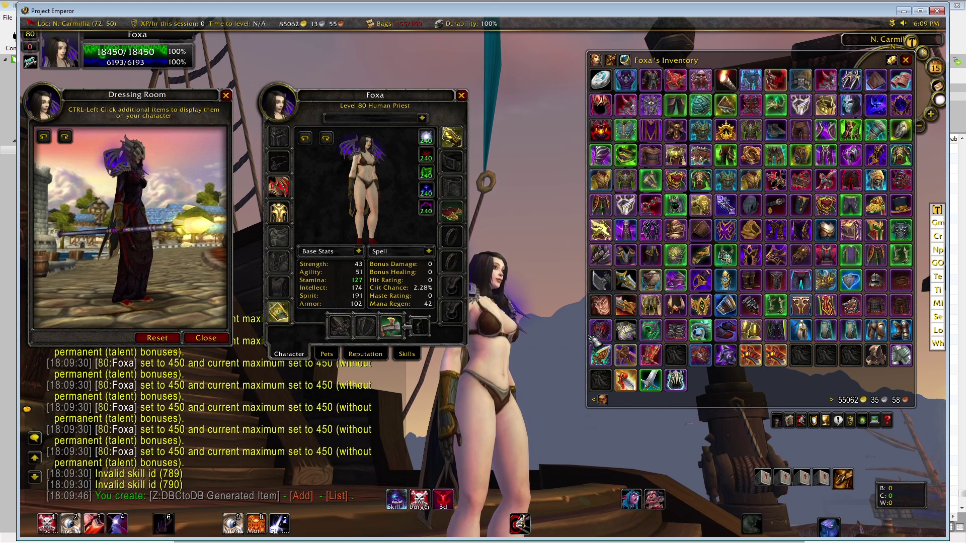
mouse_move(655, 301)
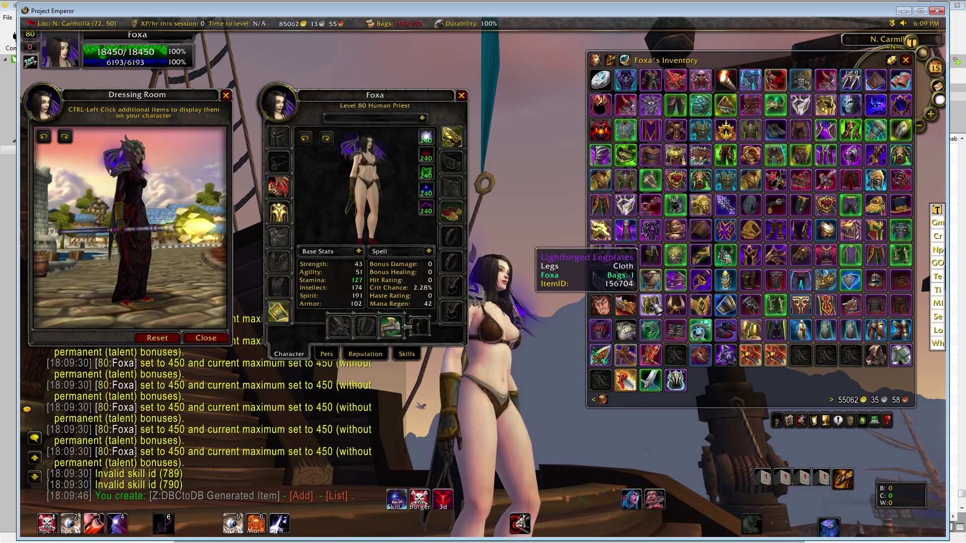
right_click(657, 308)
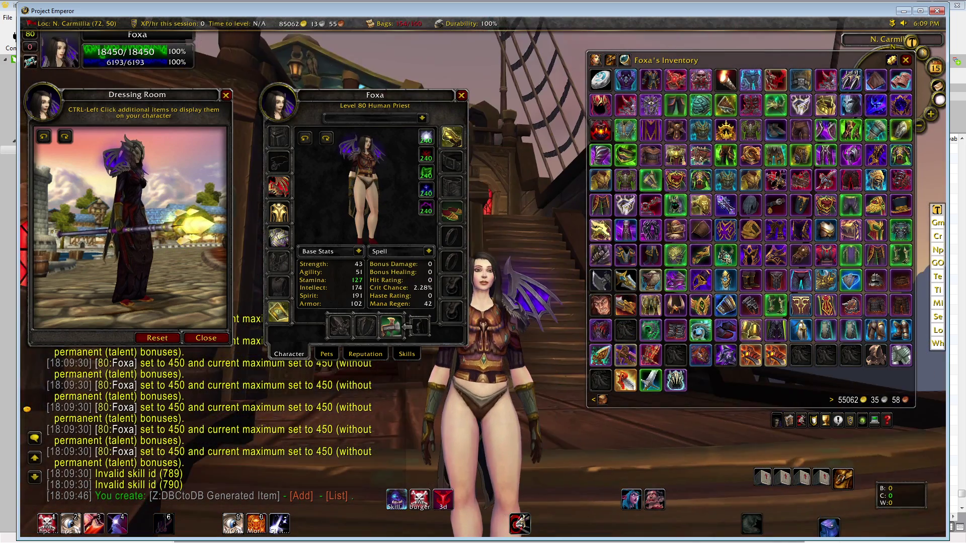
Destroy the equipped generated chest armor 51632.
left_click(278, 236)
left_click(518, 237)
left_click(443, 132)
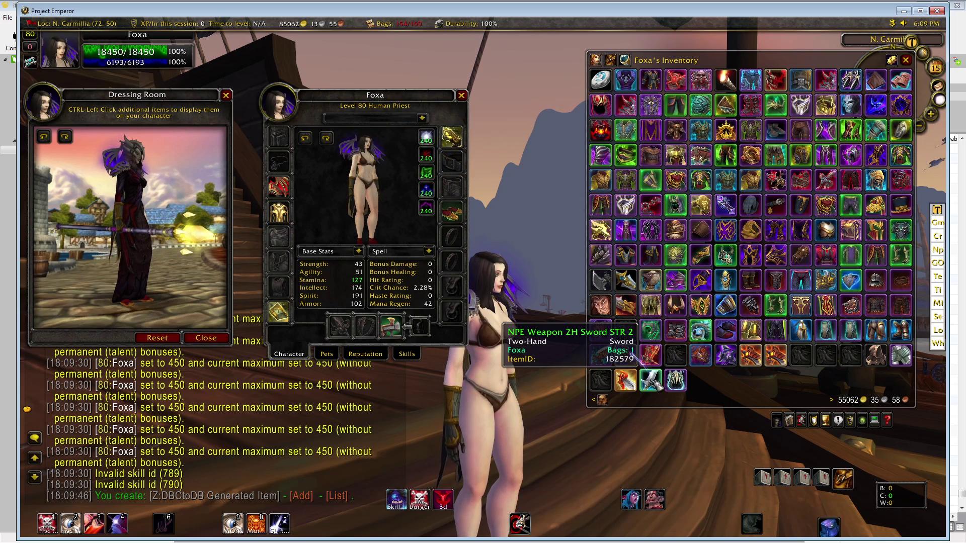
Re-equip the robe and belt from the inventory and switch back to the item_template table in Navicat.
right_click(599, 330)
left_click_drag(558, 307, 478, 307)
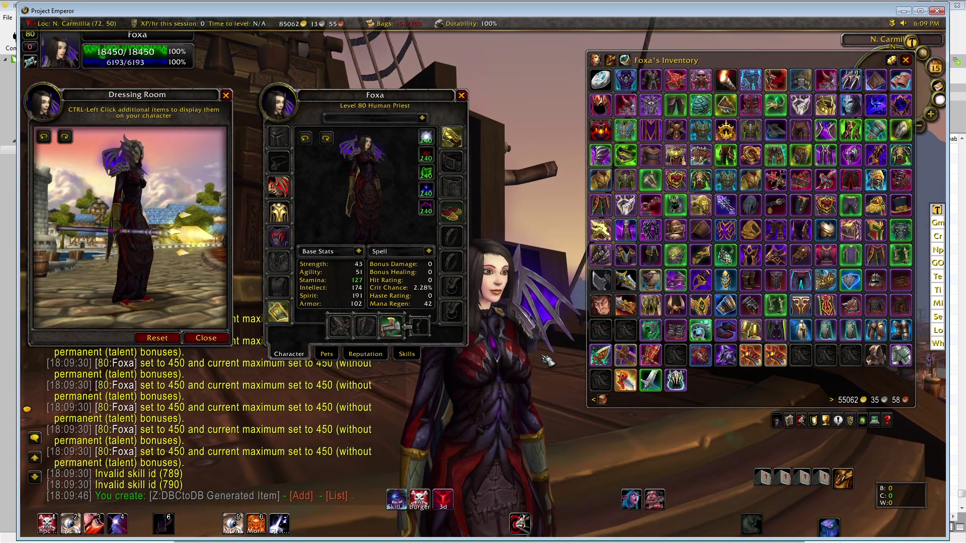
right_click(700, 306)
left_click_drag(514, 397, 549, 460)
key("alt+Tab")
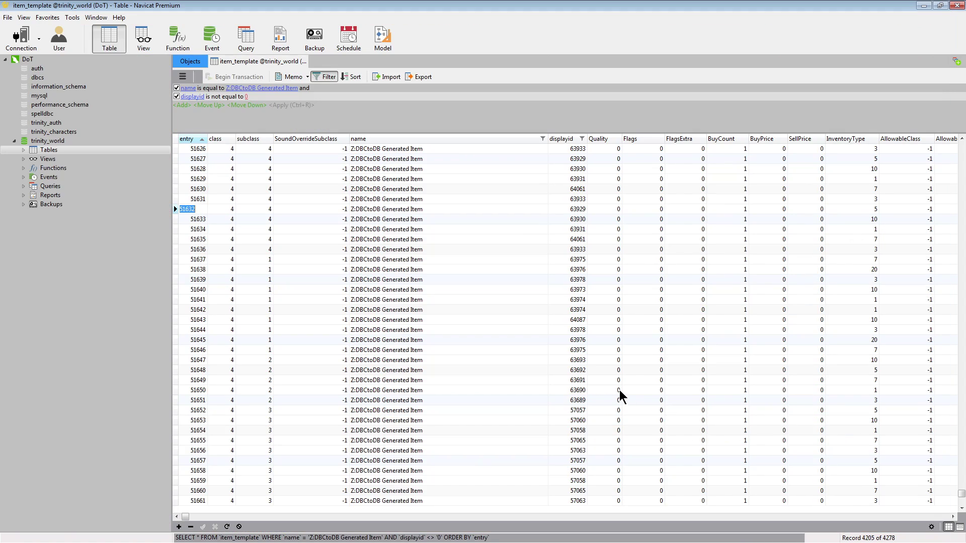